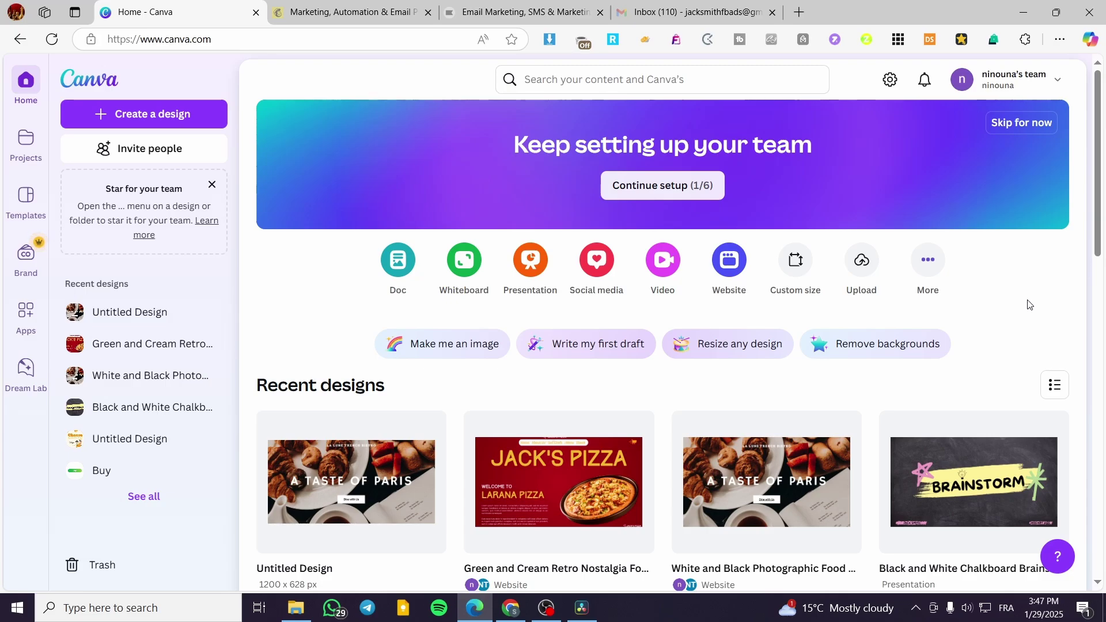
left_click(691, 12)
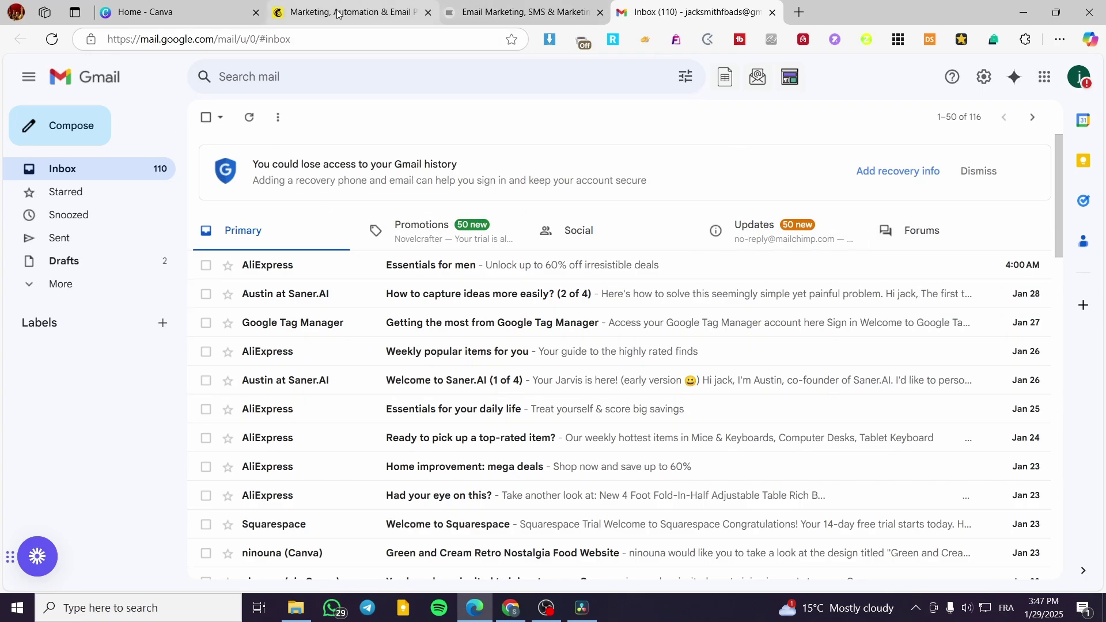
left_click(205, 5)
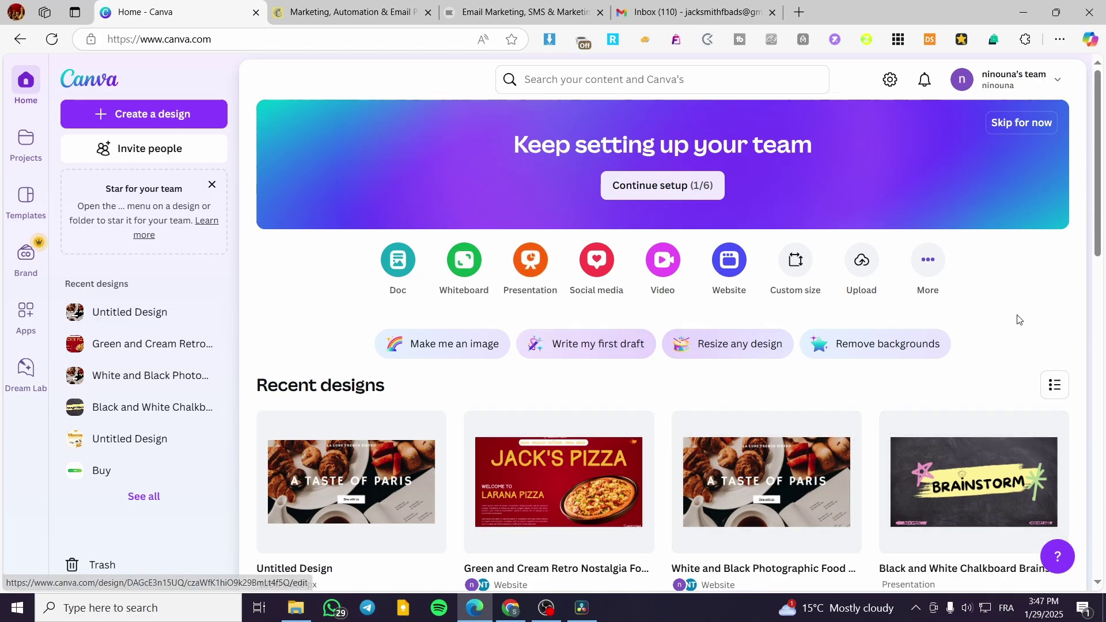
scroll(486, 422, "down", 1)
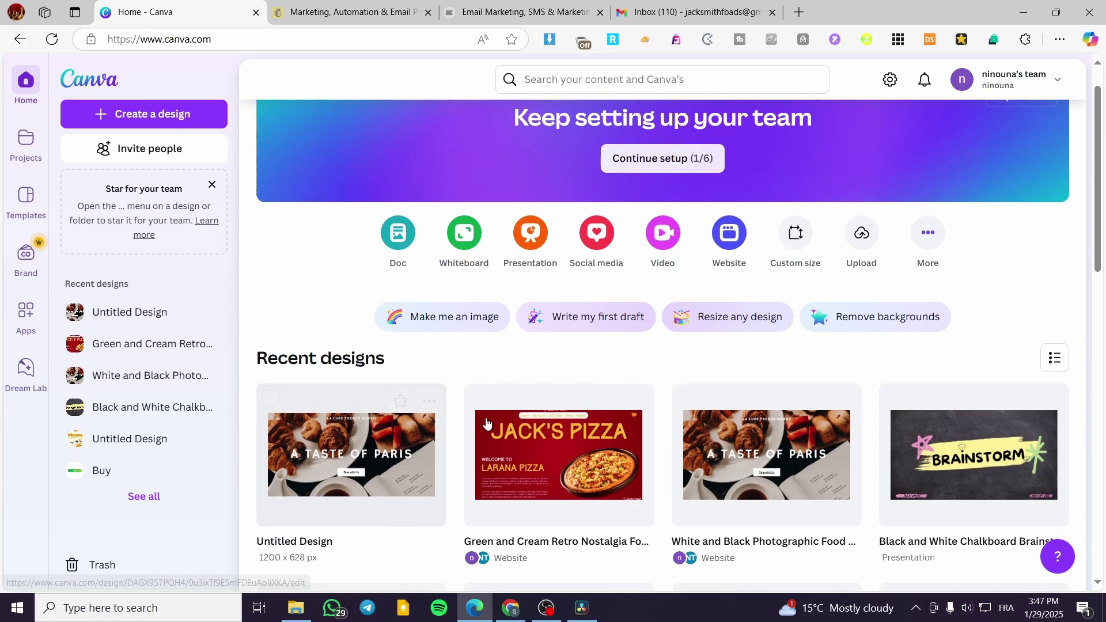
scroll(487, 422, "down", 5)
scroll(507, 420, "up", 6)
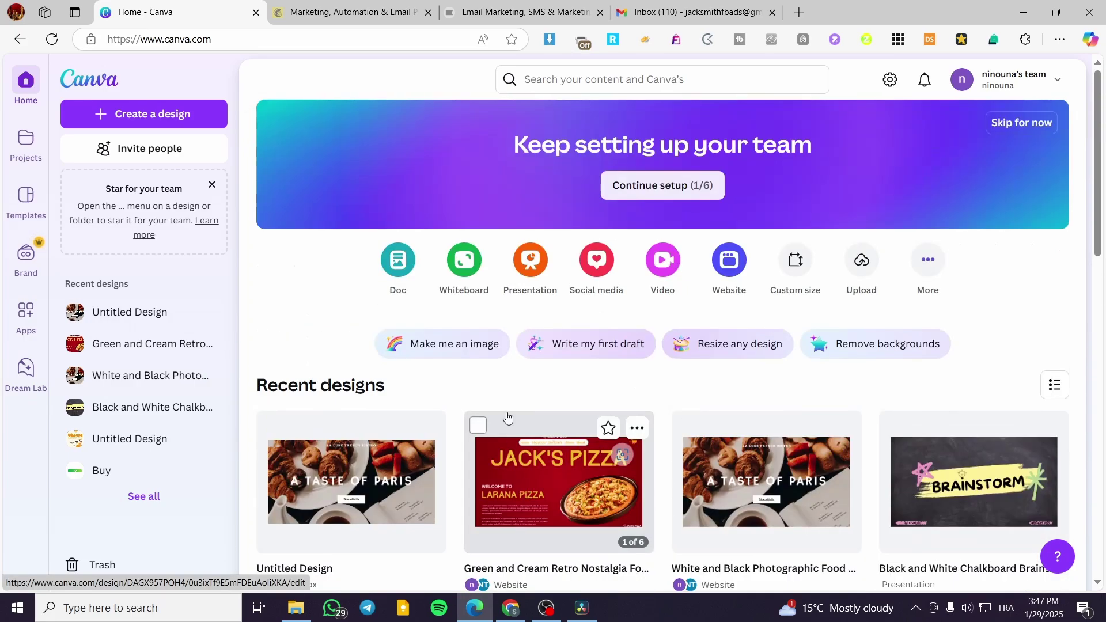
Search the Canva content and templates for "email"
left_click(566, 84)
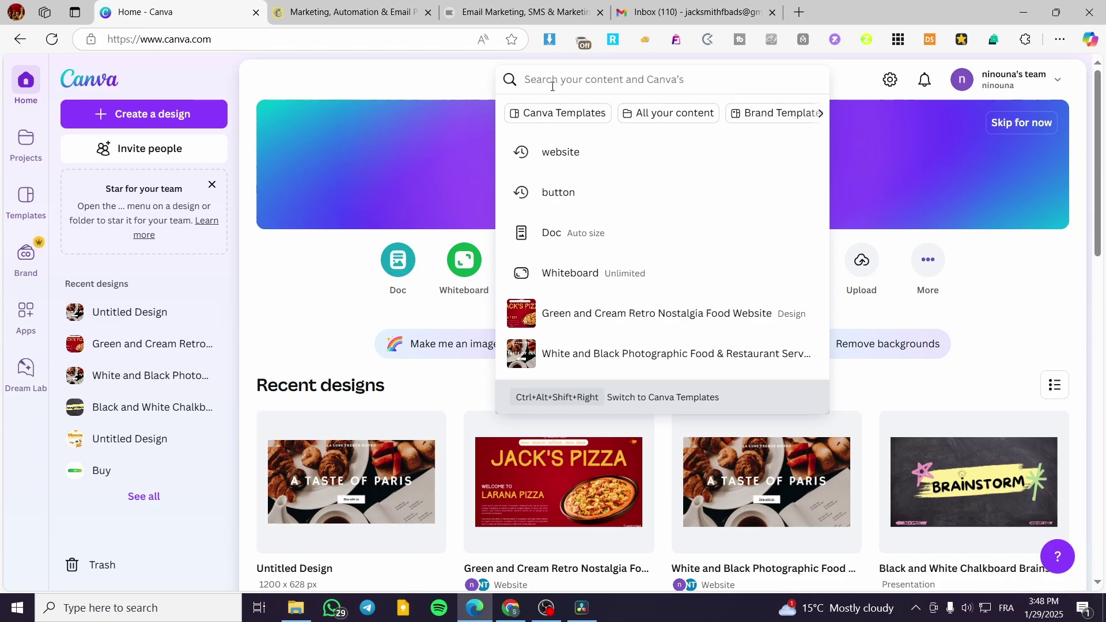
type("email")
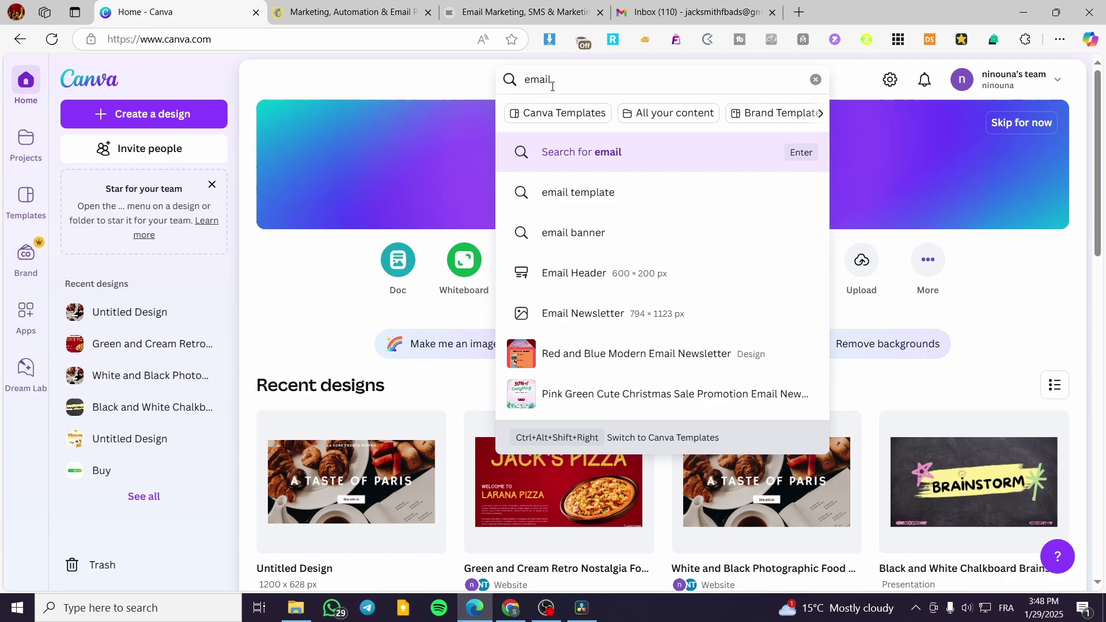
key("Return")
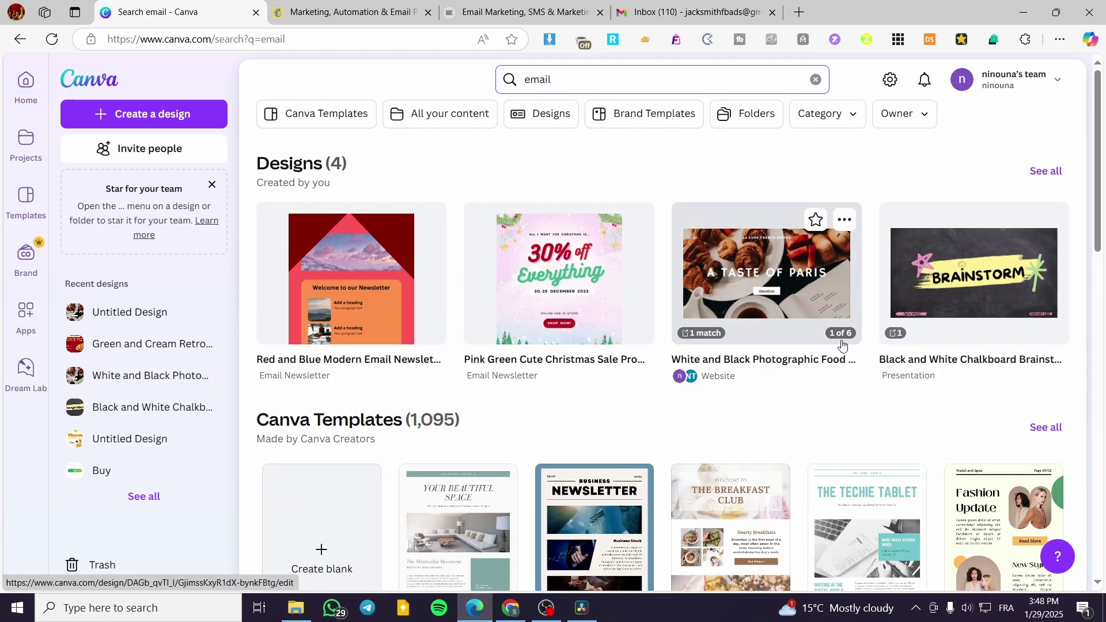
Look through the email newsletter templates and load more of them to compare the available layouts
scroll(842, 345, "down", 3)
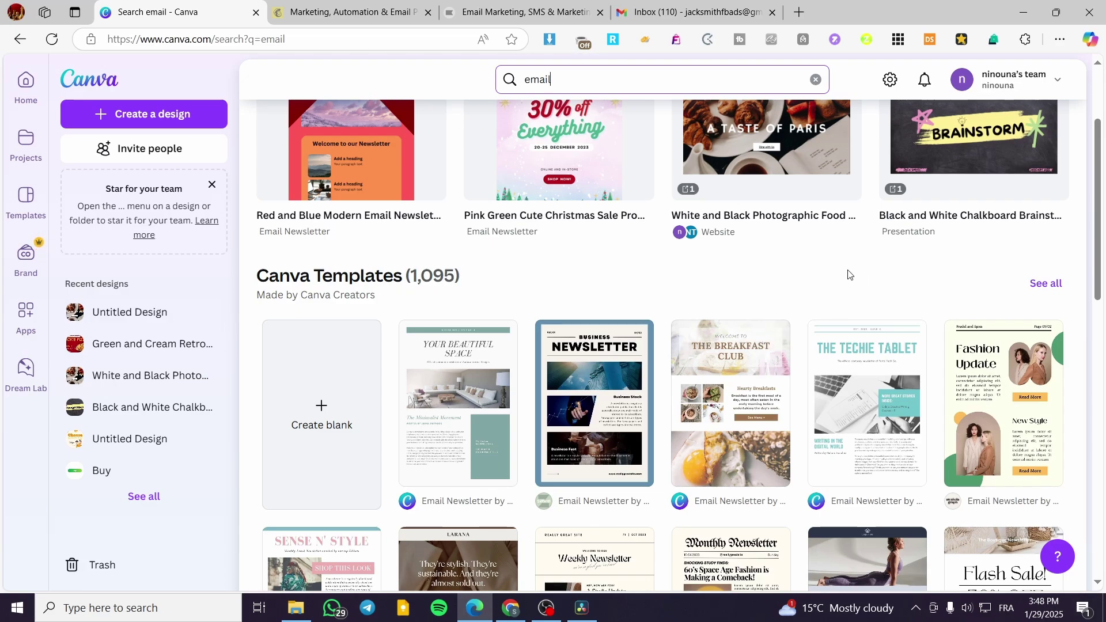
scroll(748, 374, "down", 6)
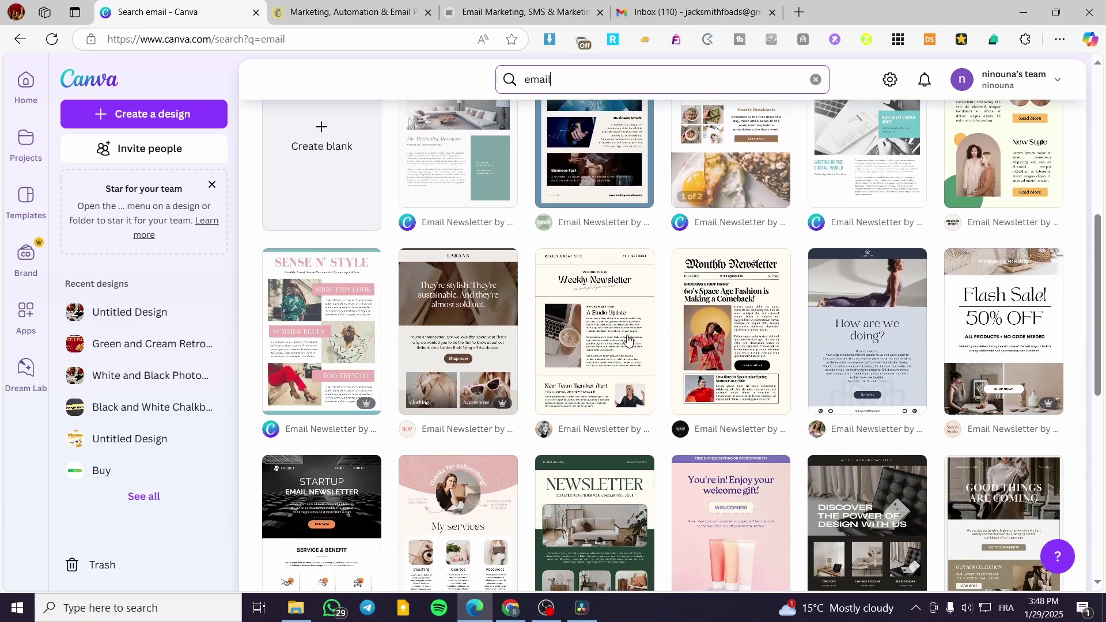
scroll(762, 439, "up", 6)
scroll(706, 374, "down", 8)
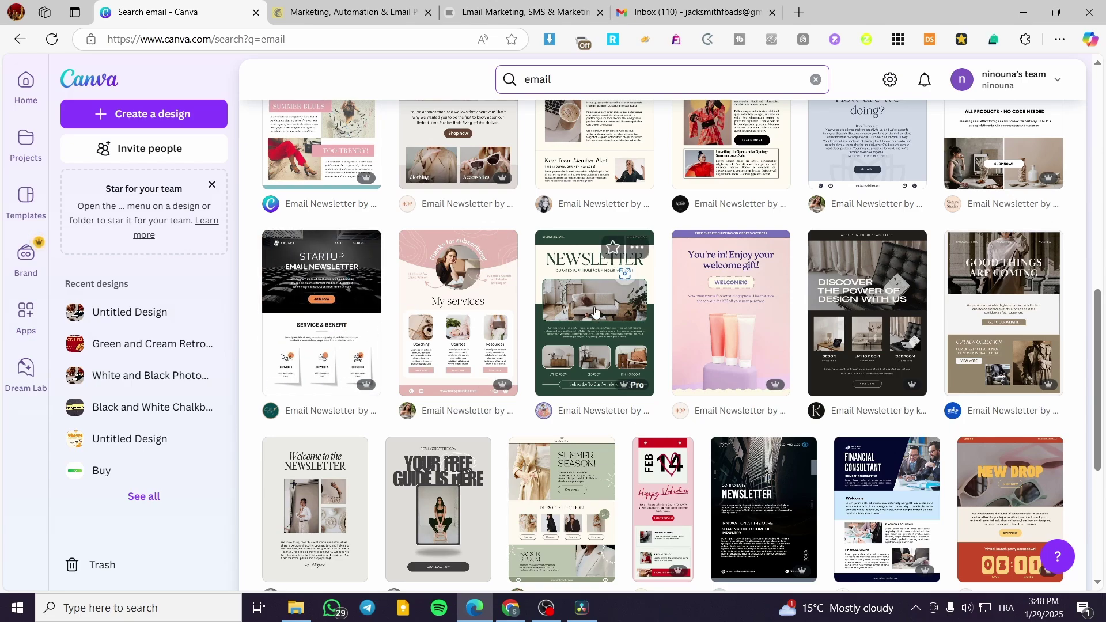
scroll(492, 426, "down", 1)
scroll(491, 426, "down", 3)
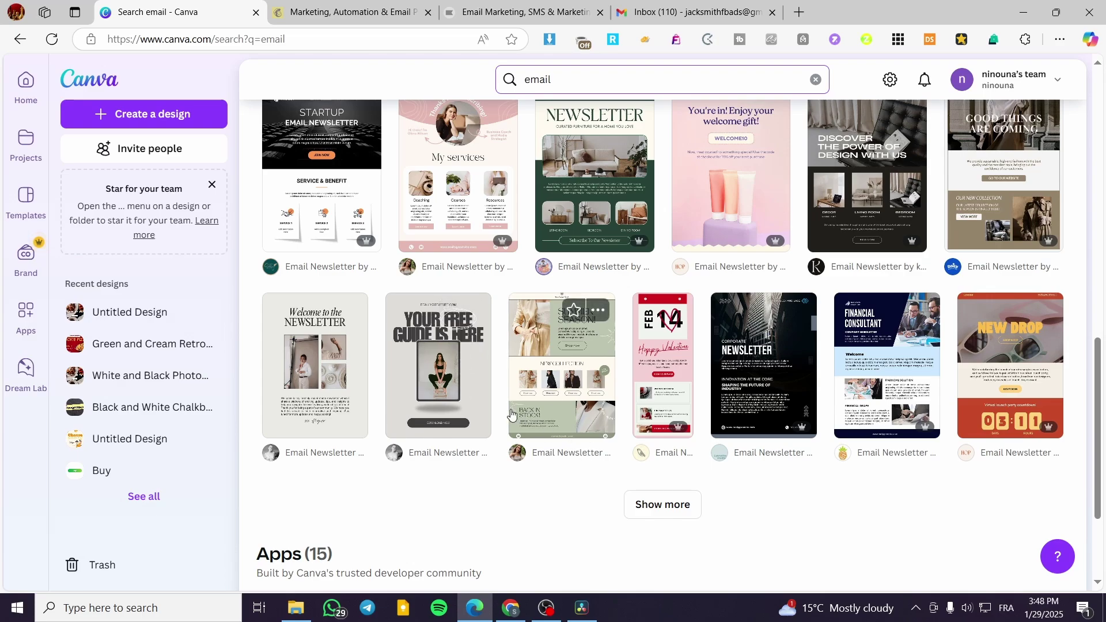
left_click(667, 503)
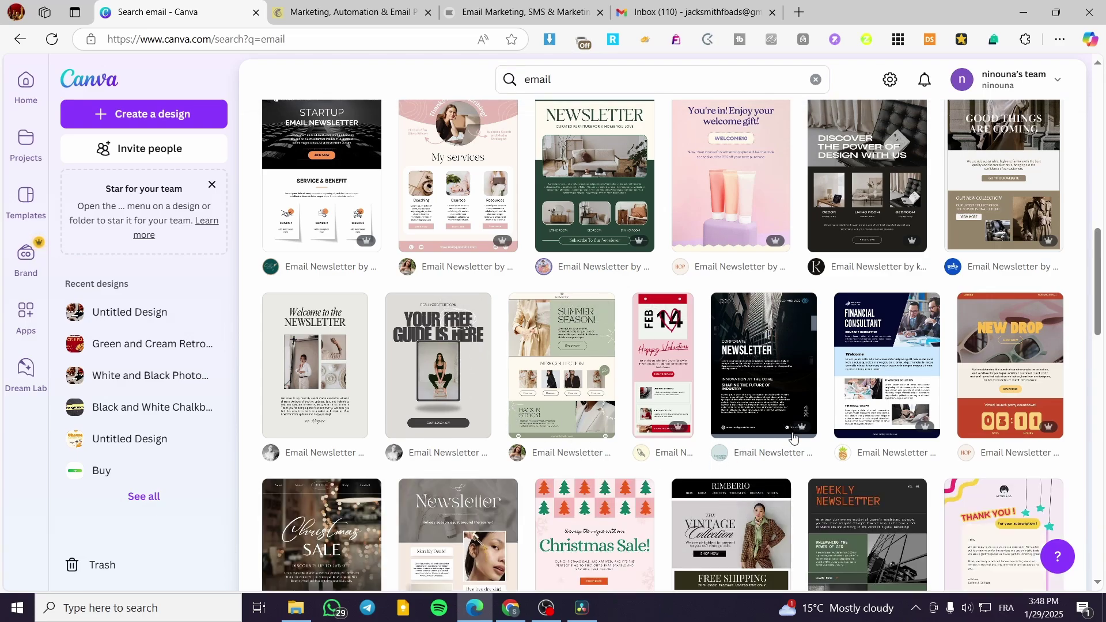
scroll(1076, 379, "down", 5)
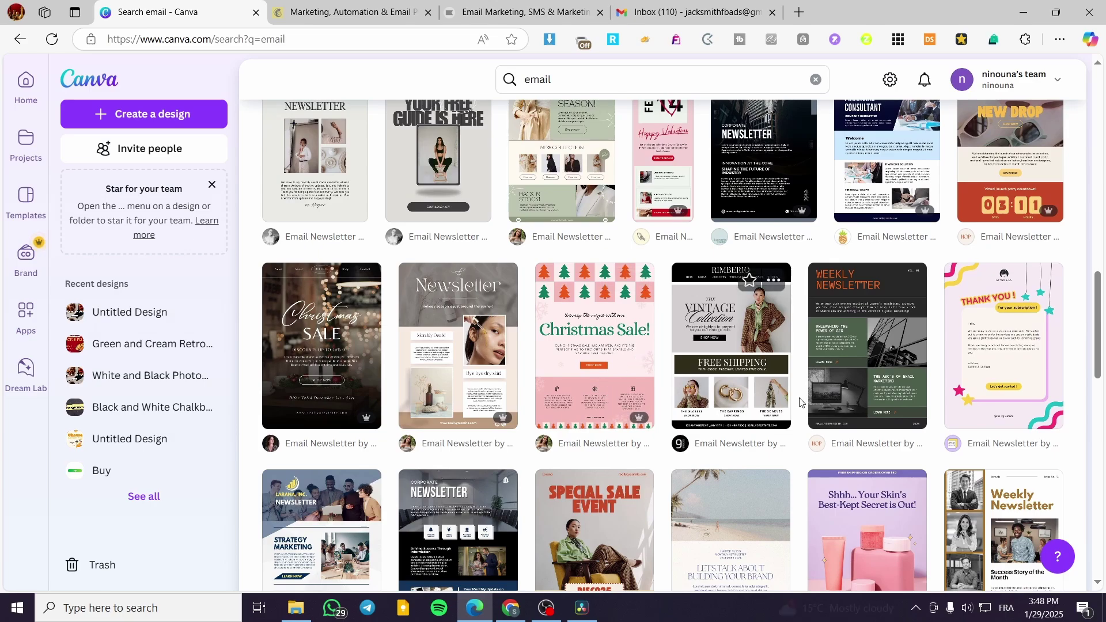
Preview the Black Modern Minimalist Grid Marketing Email Newsletter template, close it and look over the other email templates
left_click(874, 353)
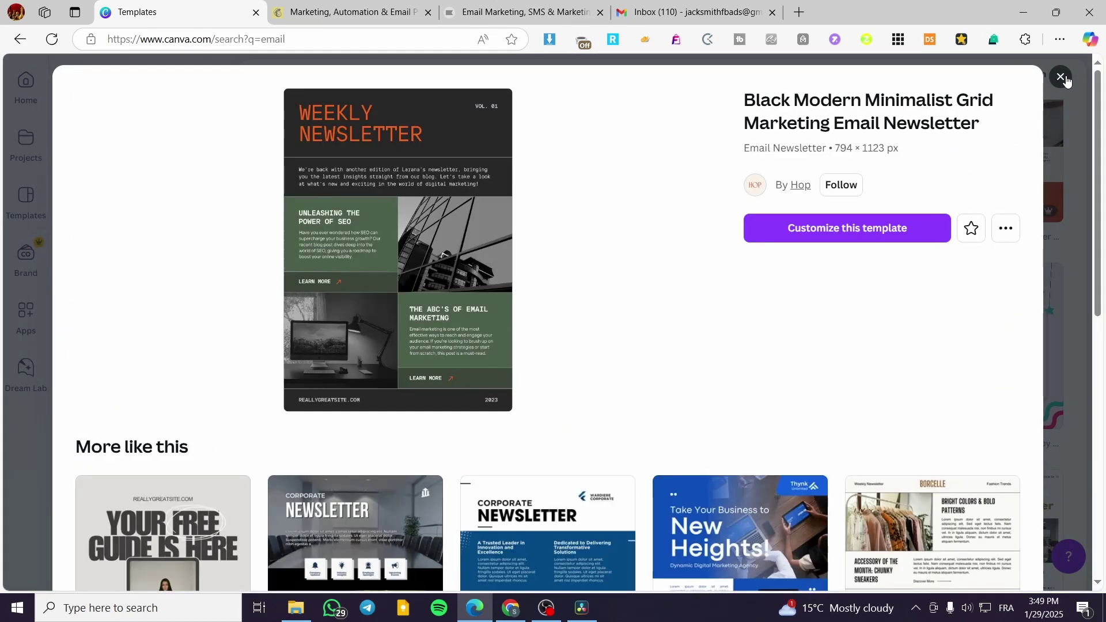
left_click(1065, 79)
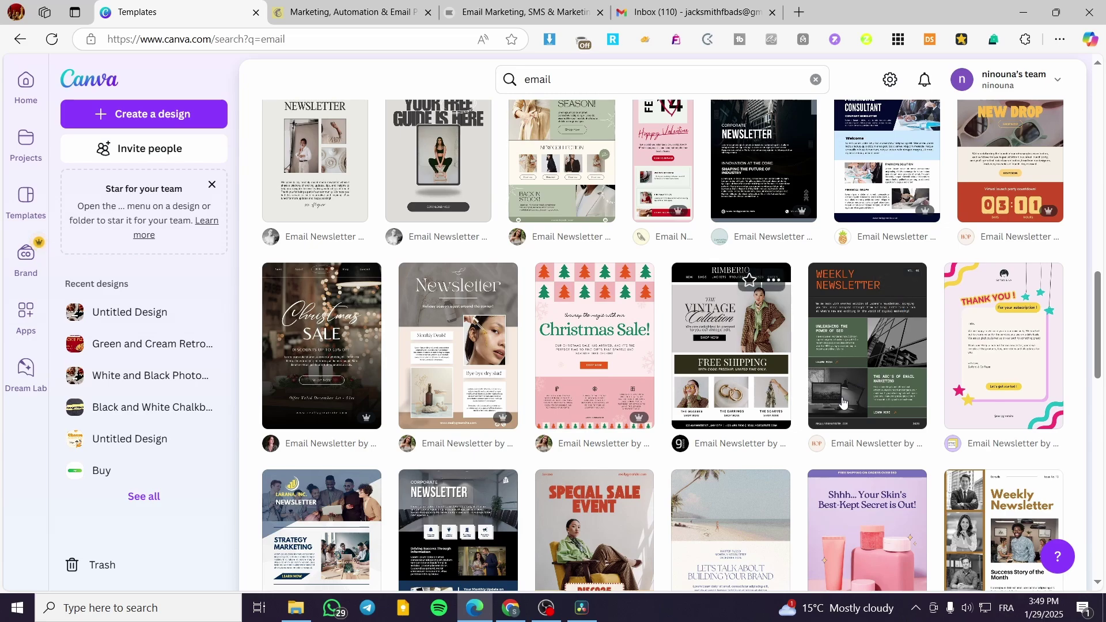
scroll(875, 375, "down", 3)
scroll(582, 521, "up", 6)
scroll(582, 521, "up", 7)
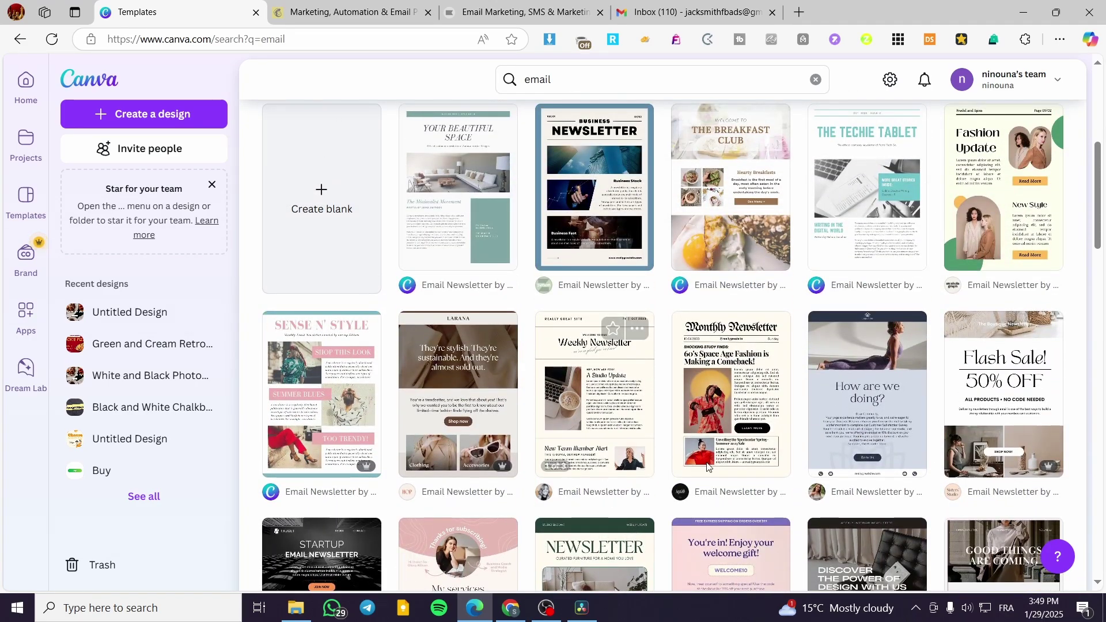
scroll(658, 407, "up", 3)
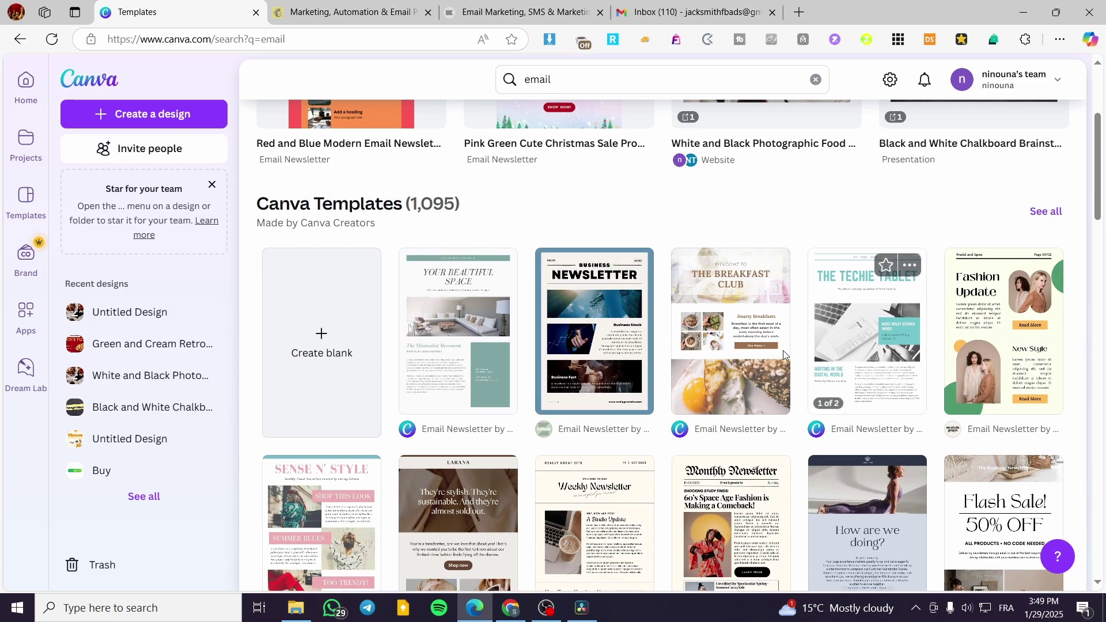
scroll(783, 350, "down", 1)
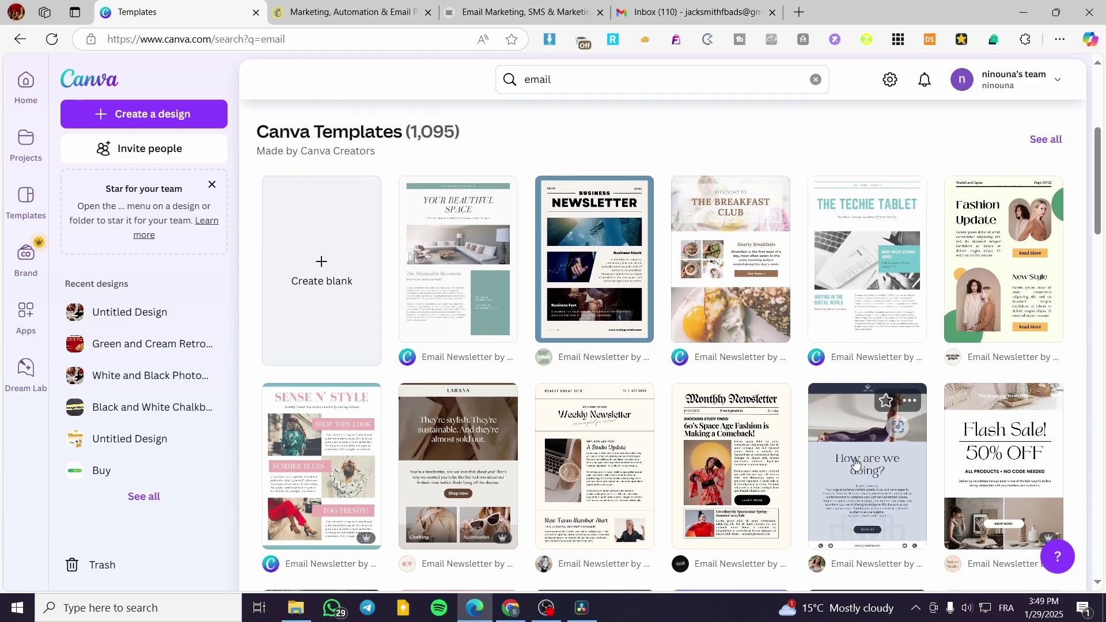
scroll(714, 282, "up", 5)
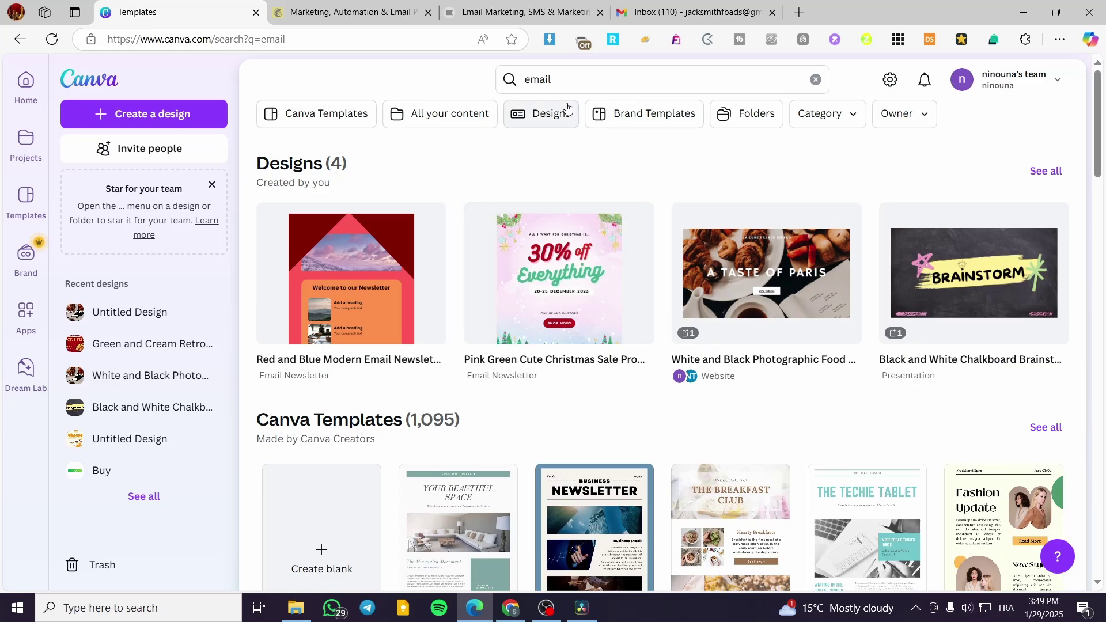
Replace the search term with "newsletter" and run the search
double_click(529, 80)
type("ne")
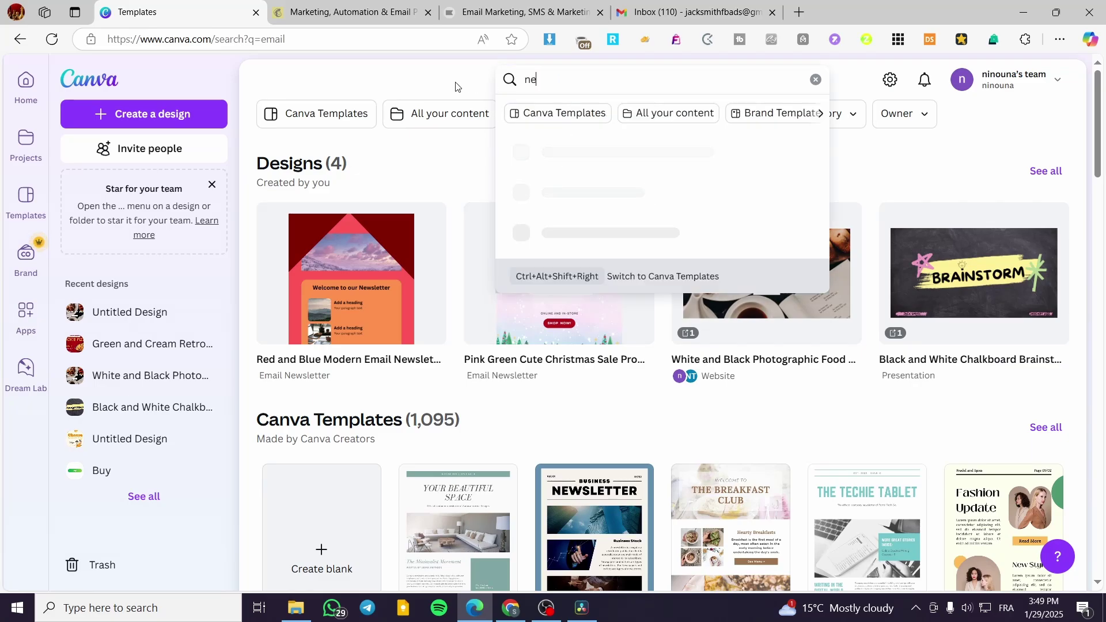
type("wsle")
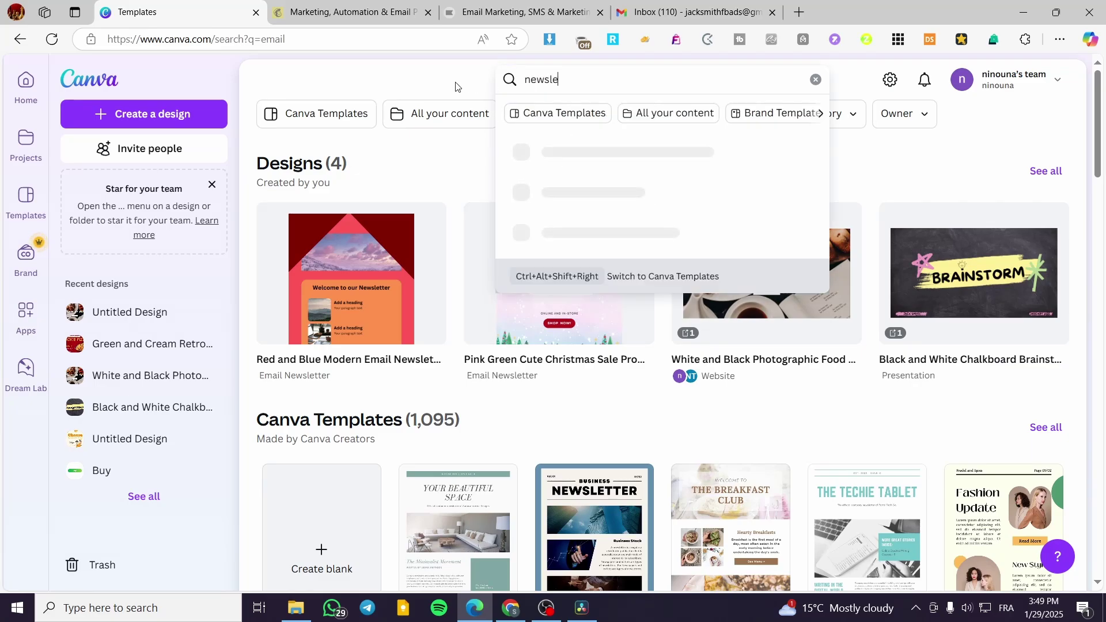
key("BackSpace")
type("l")
key("BackSpace")
type("etter")
key("Return")
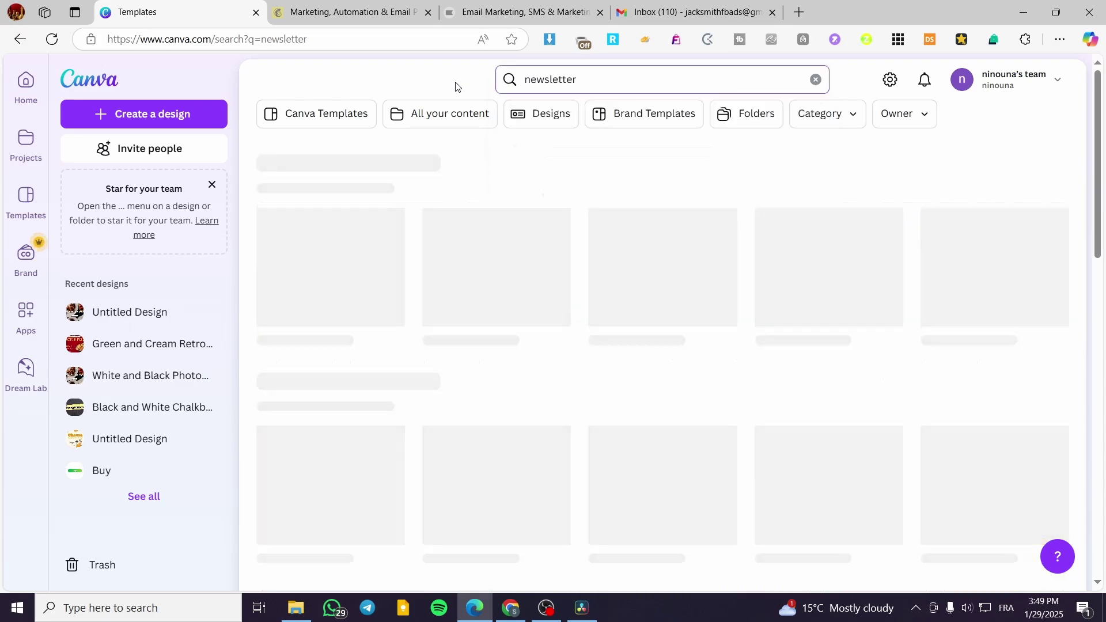
Pick the Brown Pink Simple Minimalist Modern Newsletter A4 template from the Canva templates and open it for customizing
scroll(662, 412, "down", 2)
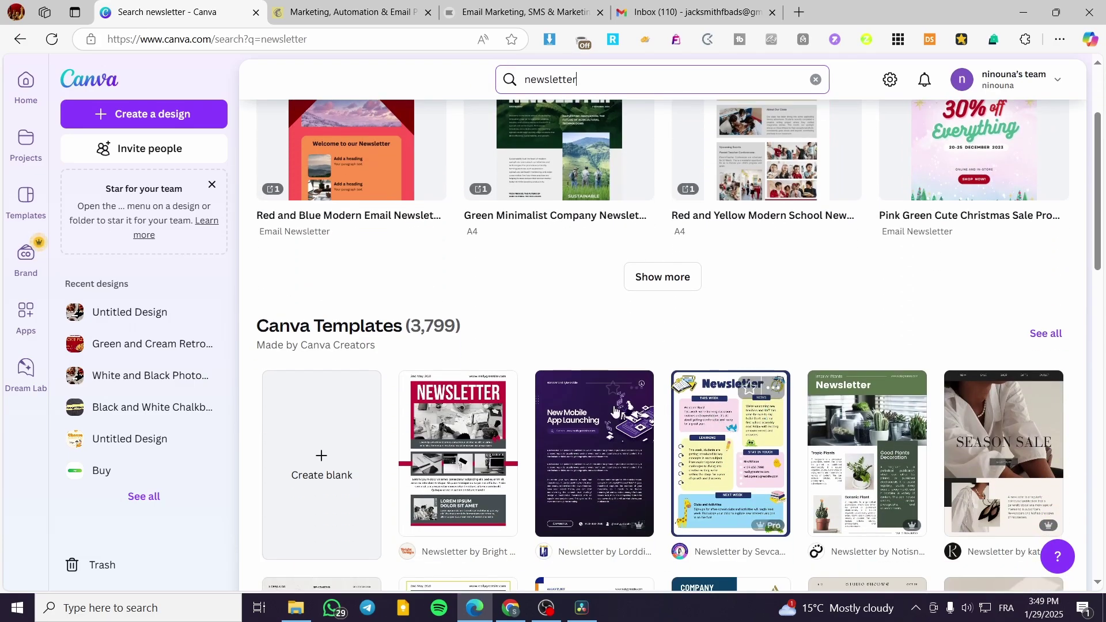
scroll(490, 391, "down", 2)
left_click(500, 189)
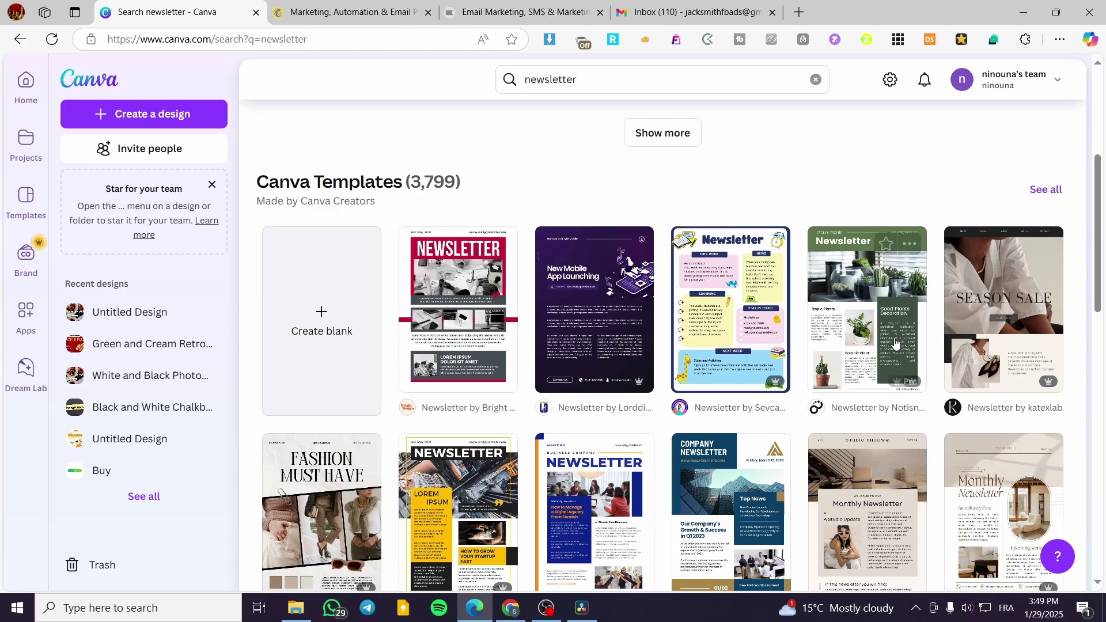
scroll(901, 358, "down", 2)
scroll(901, 357, "down", 2)
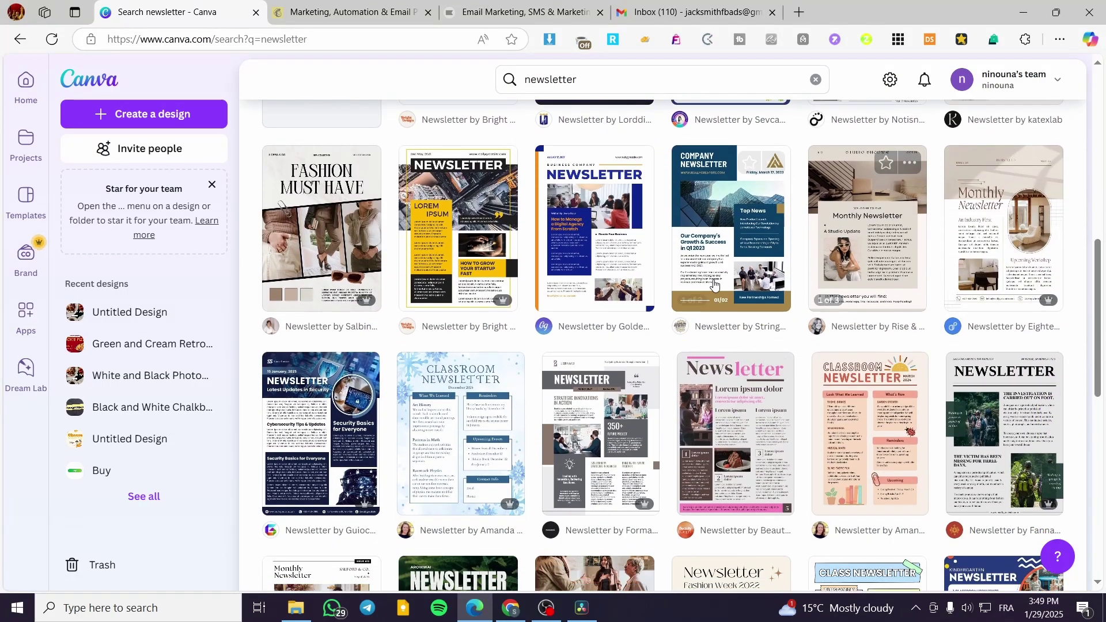
scroll(633, 299, "up", 4)
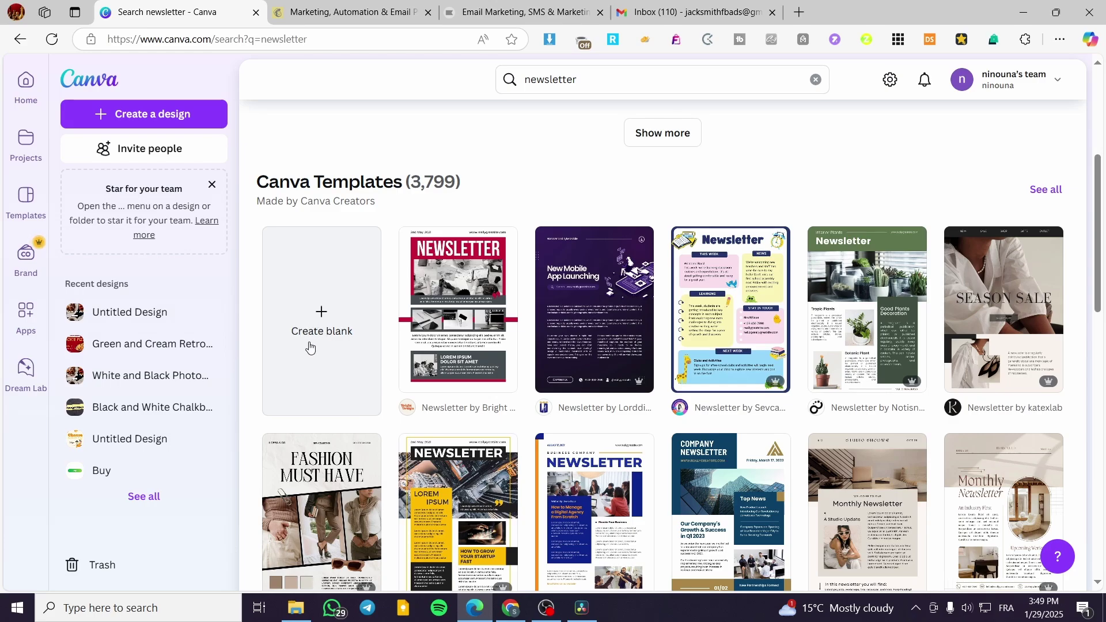
scroll(576, 357, "down", 6)
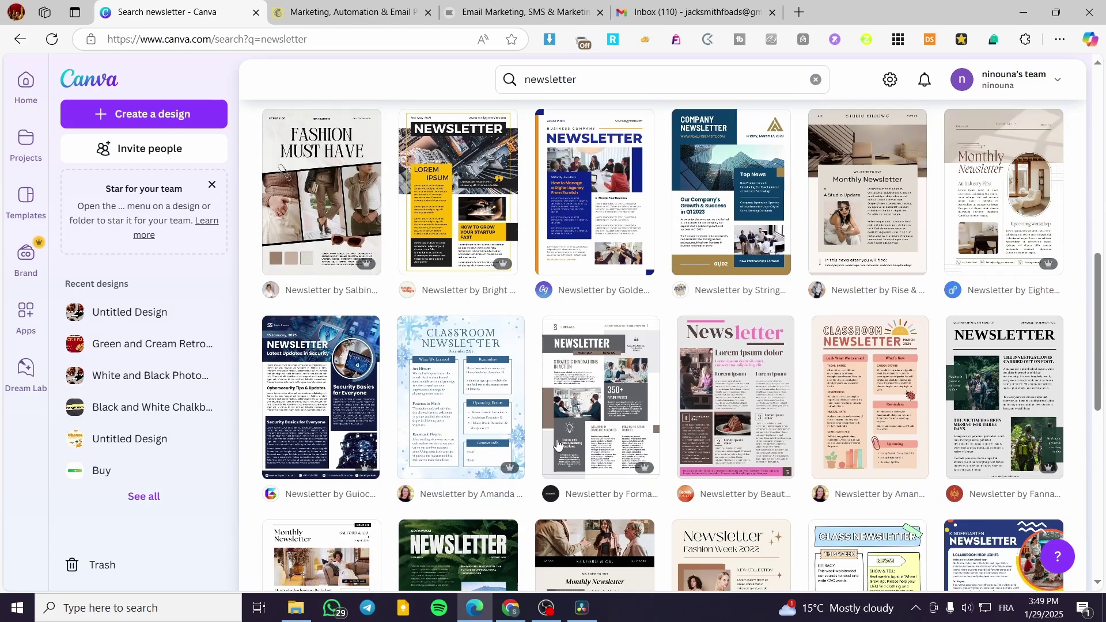
scroll(766, 397, "up", 5)
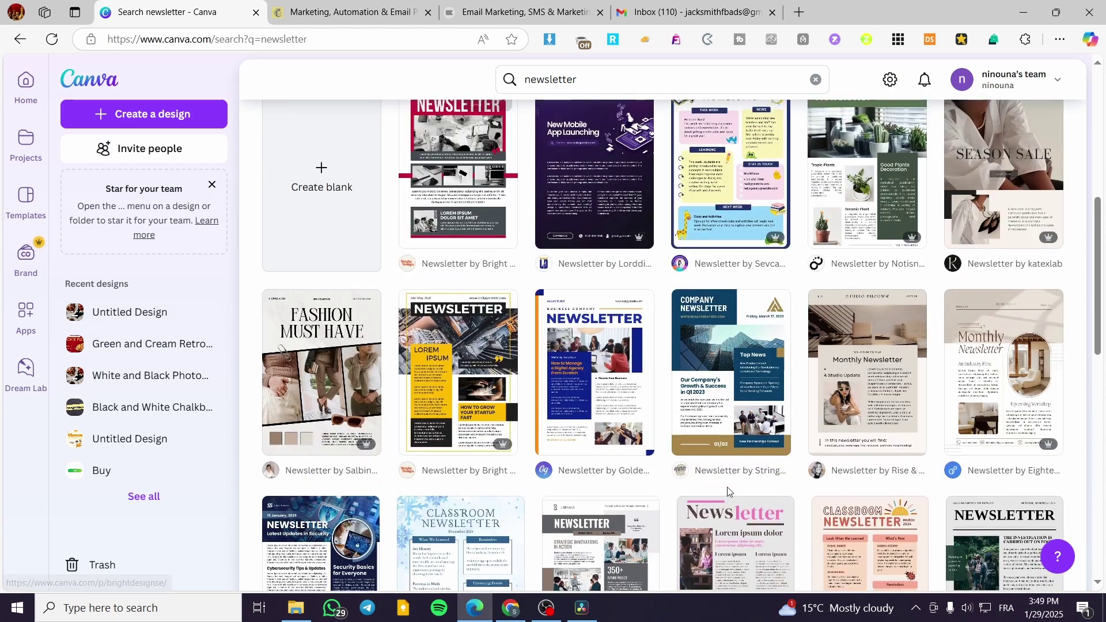
scroll(743, 426, "down", 3)
left_click(735, 441)
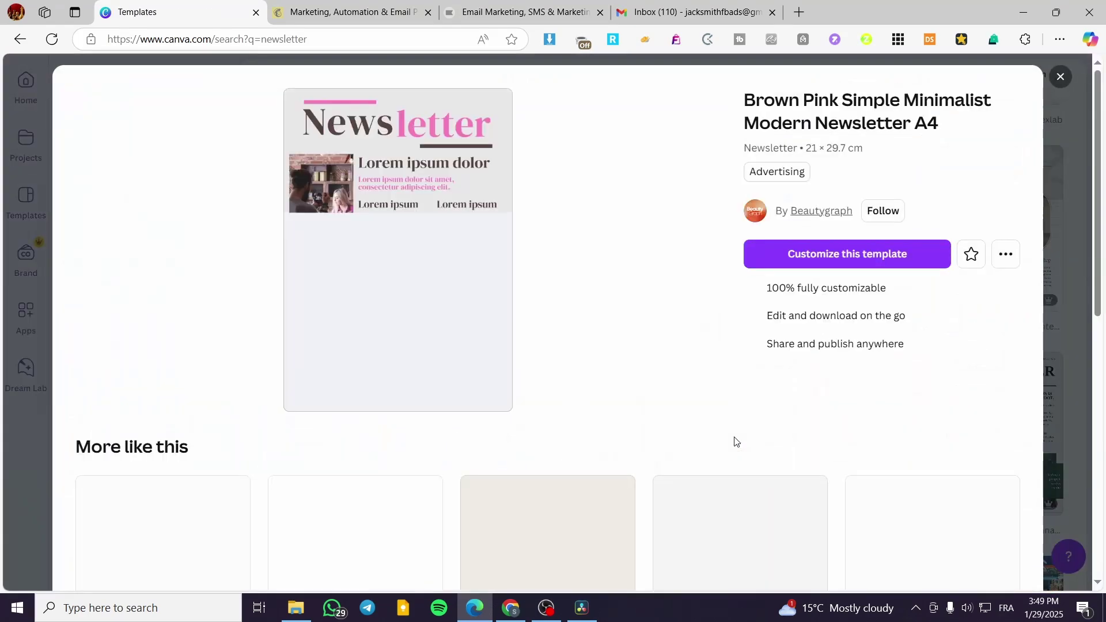
left_click(835, 257)
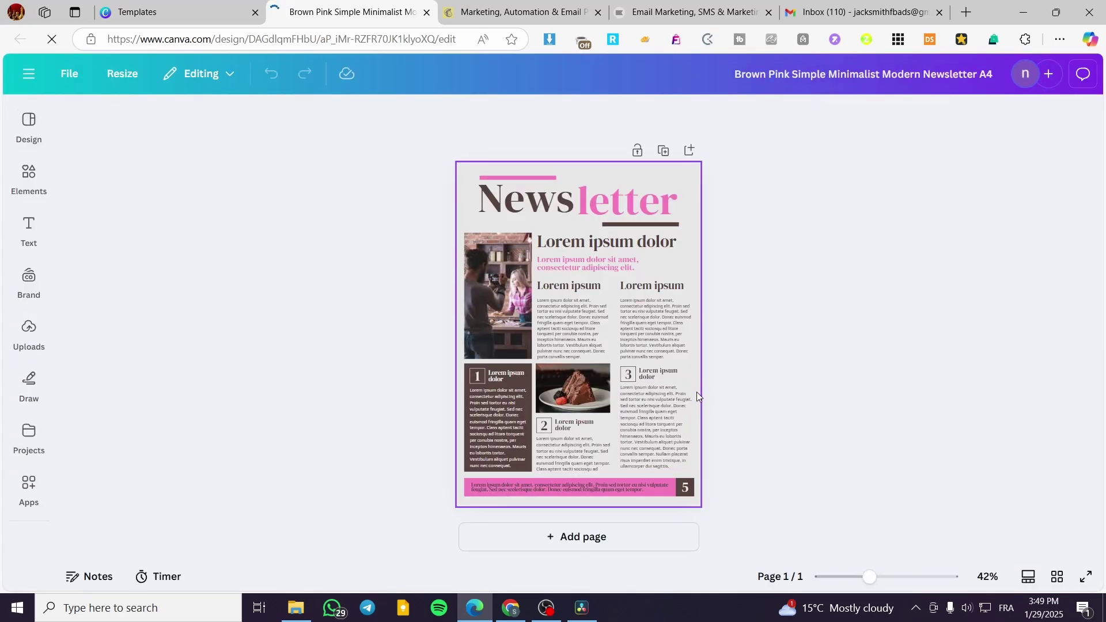
Add a blank second page below the newsletter page and check both pages of the design
left_click(687, 182)
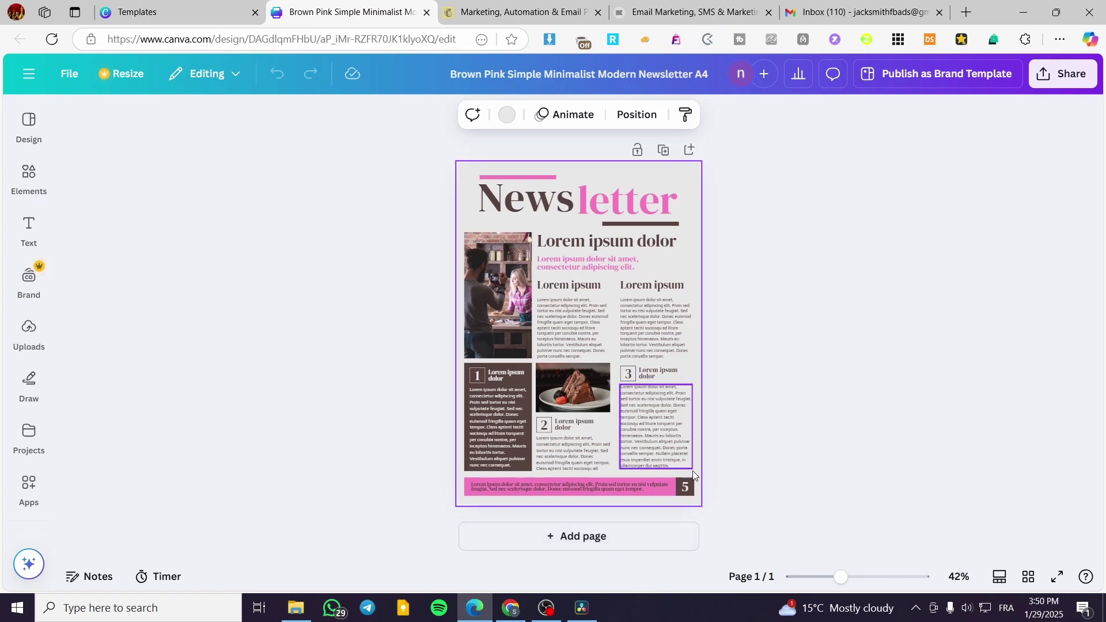
left_click(614, 537)
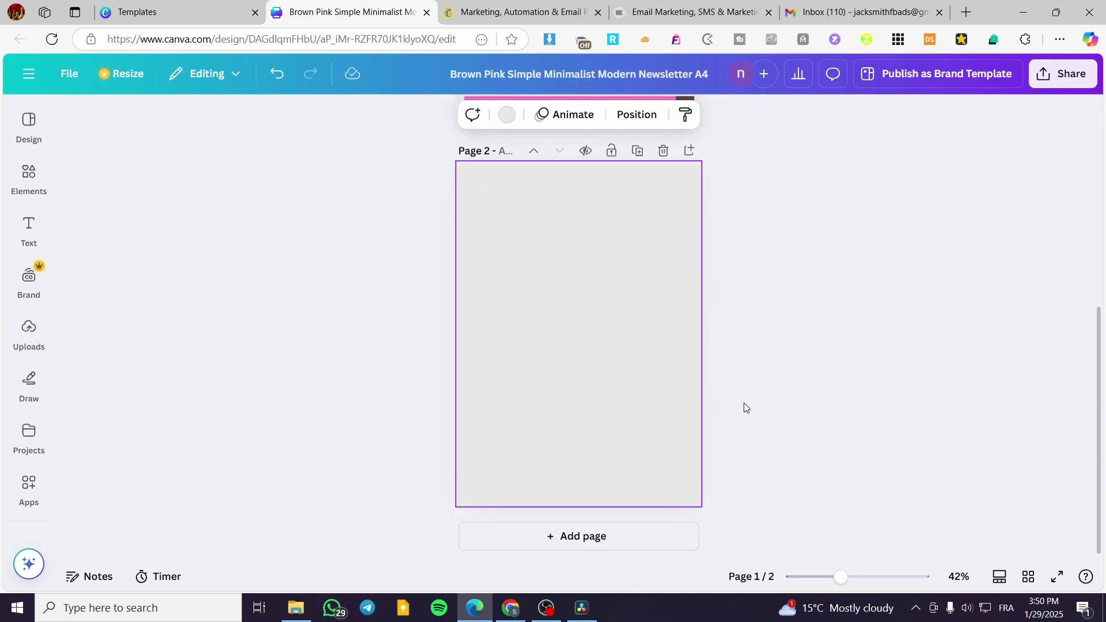
scroll(659, 334, "up", 3)
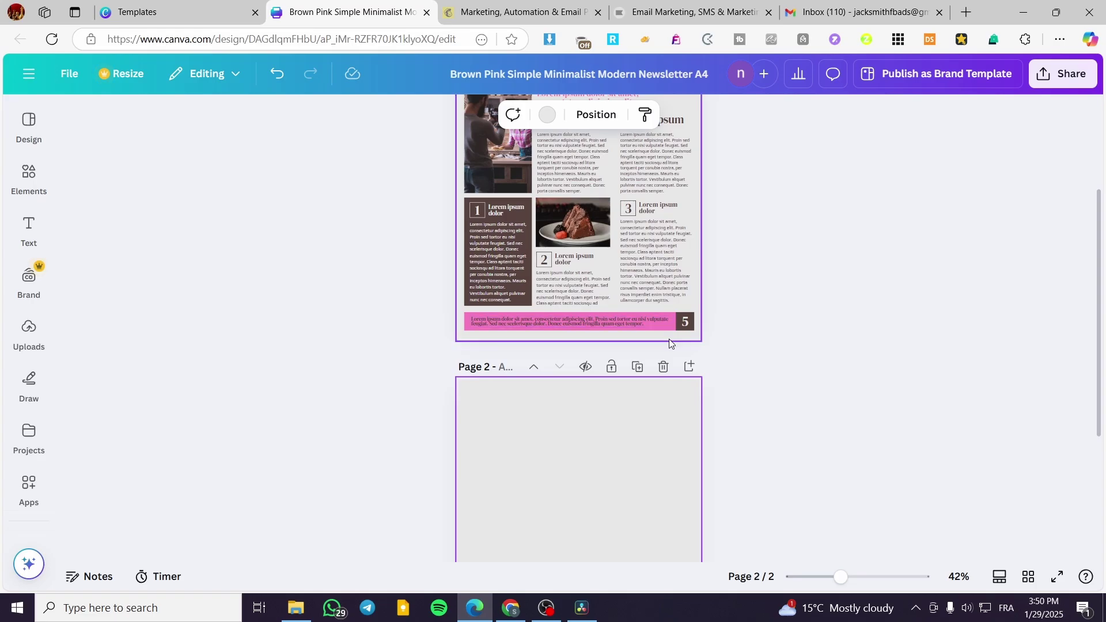
scroll(662, 323, "up", 3)
scroll(749, 279, "down", 3)
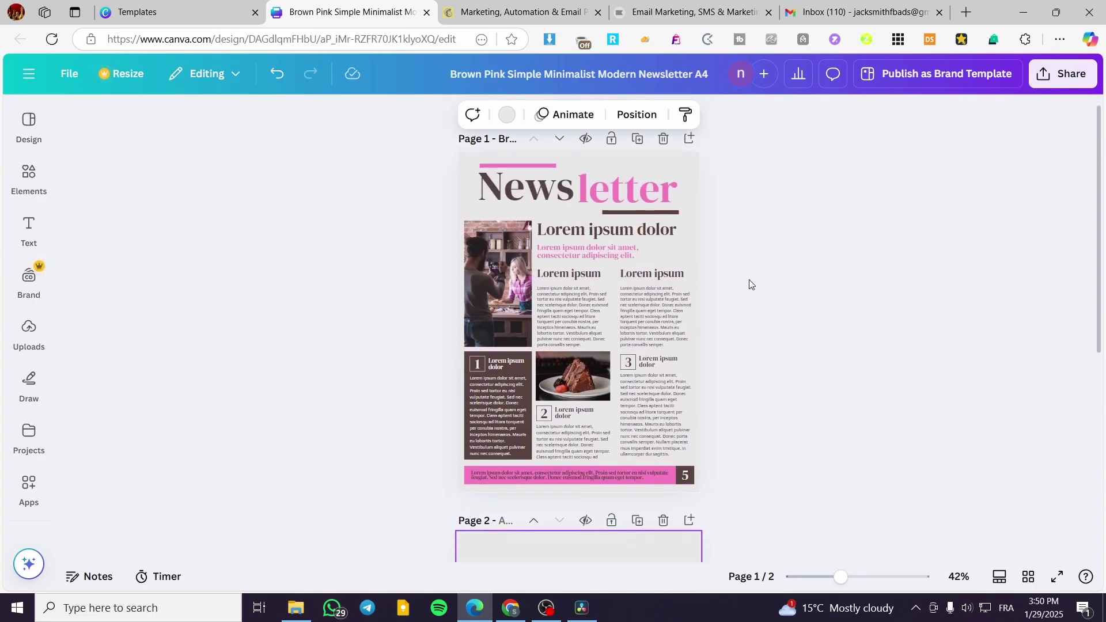
scroll(582, 496, "down", 3)
scroll(592, 372, "down", 2)
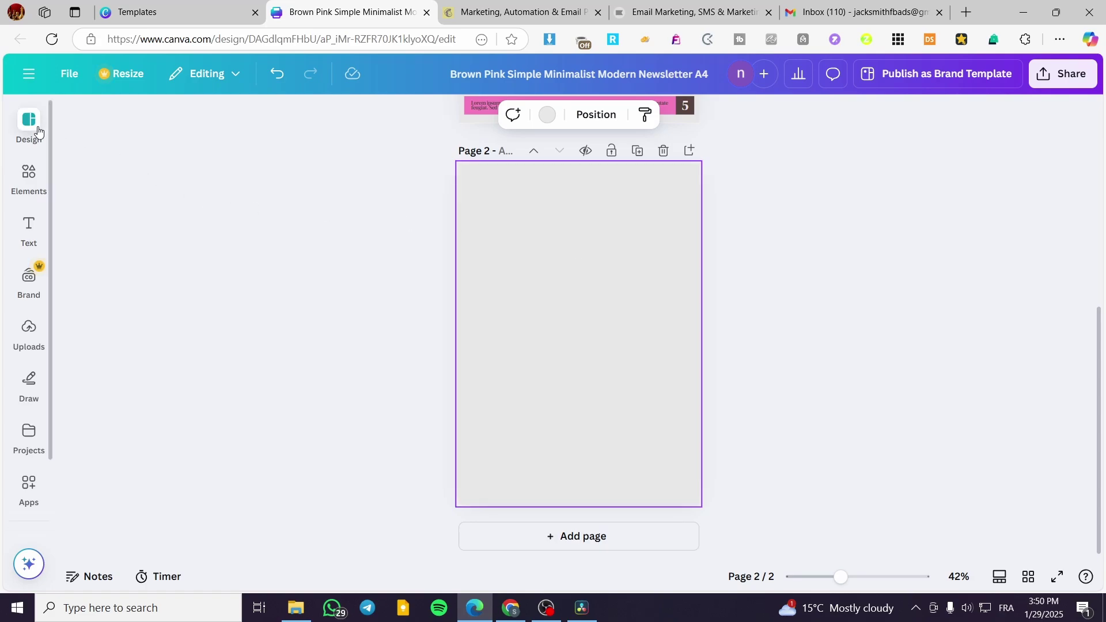
Look through the text, app, element, template and style options available for the blank second page
left_click(28, 230)
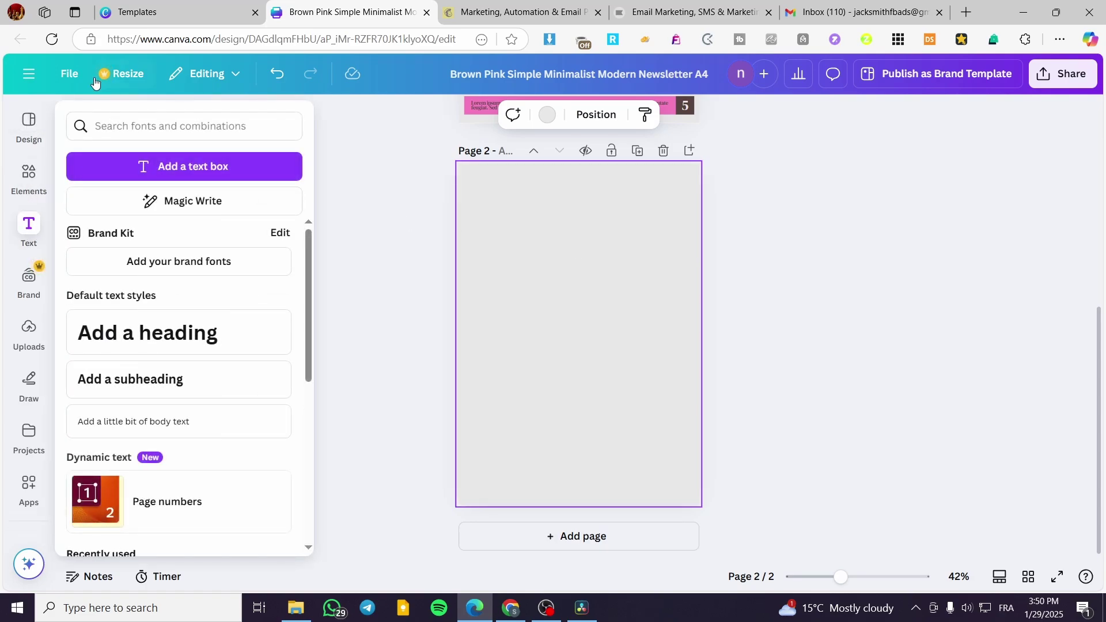
left_click(397, 221)
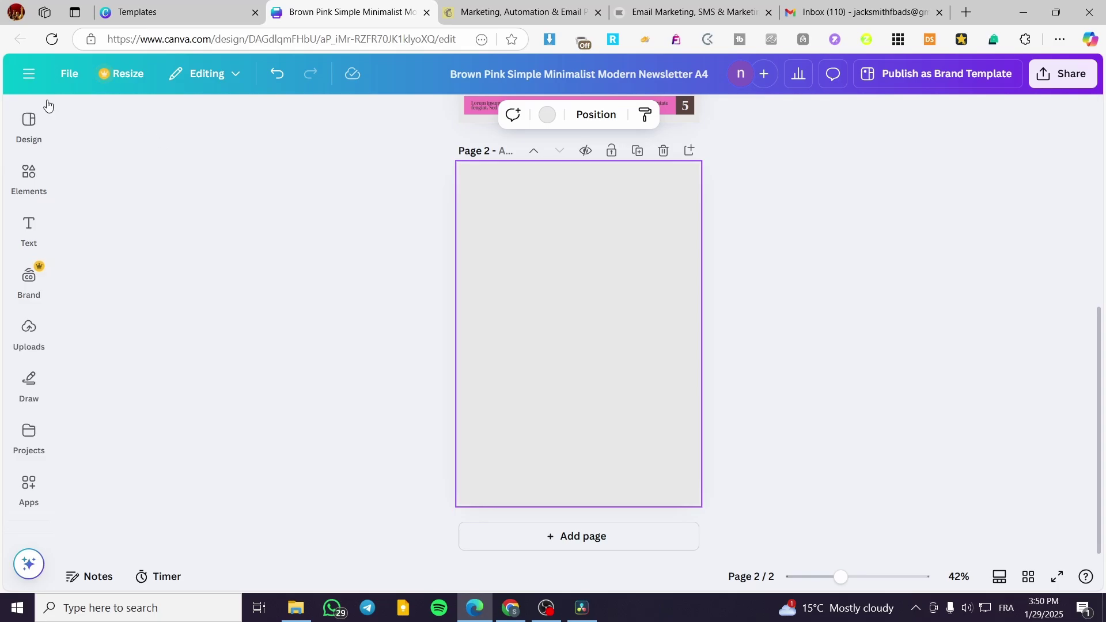
left_click(28, 123)
left_click(28, 488)
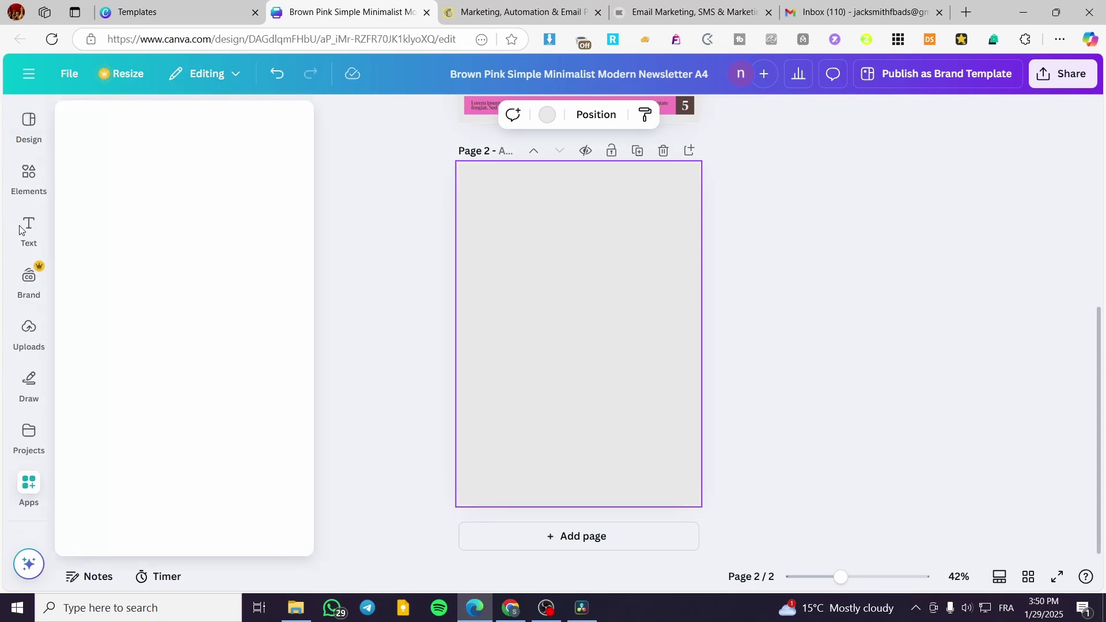
left_click(29, 179)
left_click(25, 124)
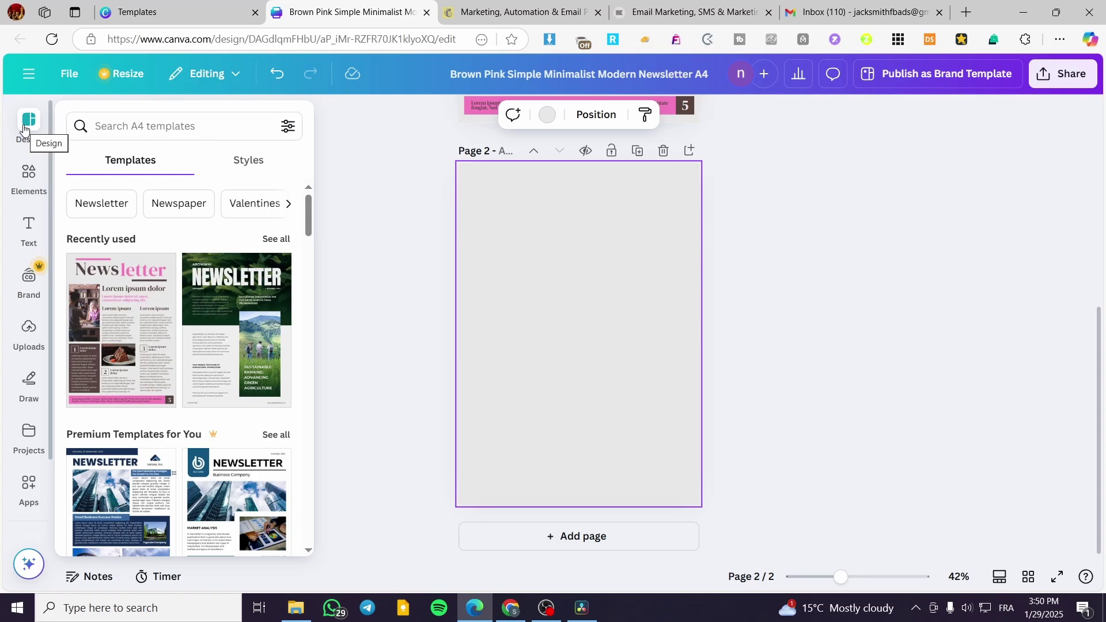
left_click(248, 160)
left_click(150, 161)
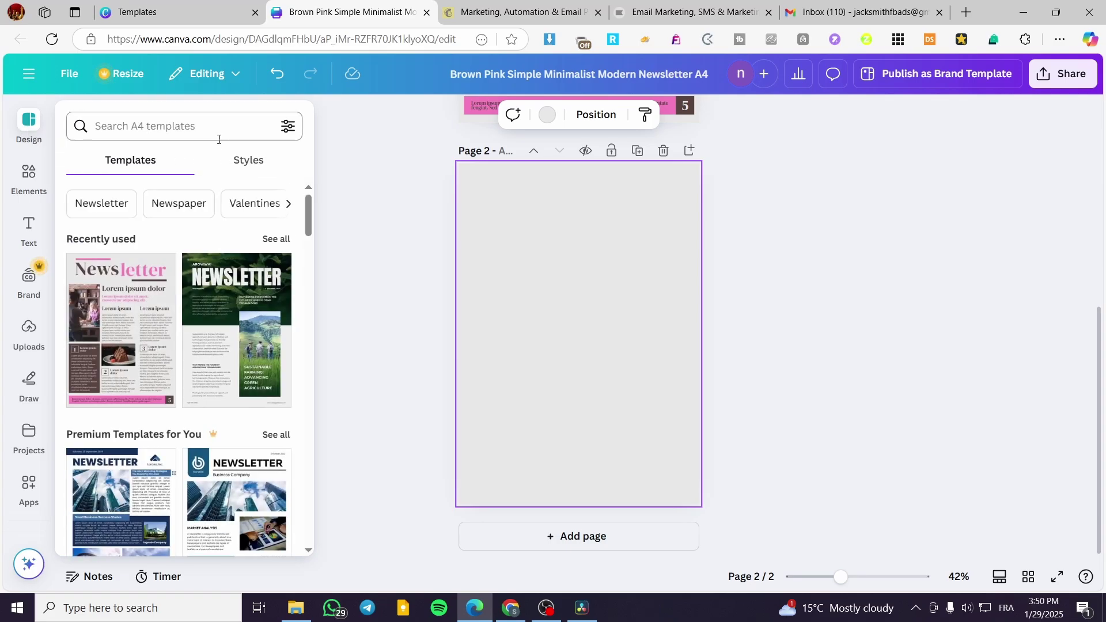
Apply the recently used green agriculture NEWSLETTER template to the blank second page
left_click(195, 126)
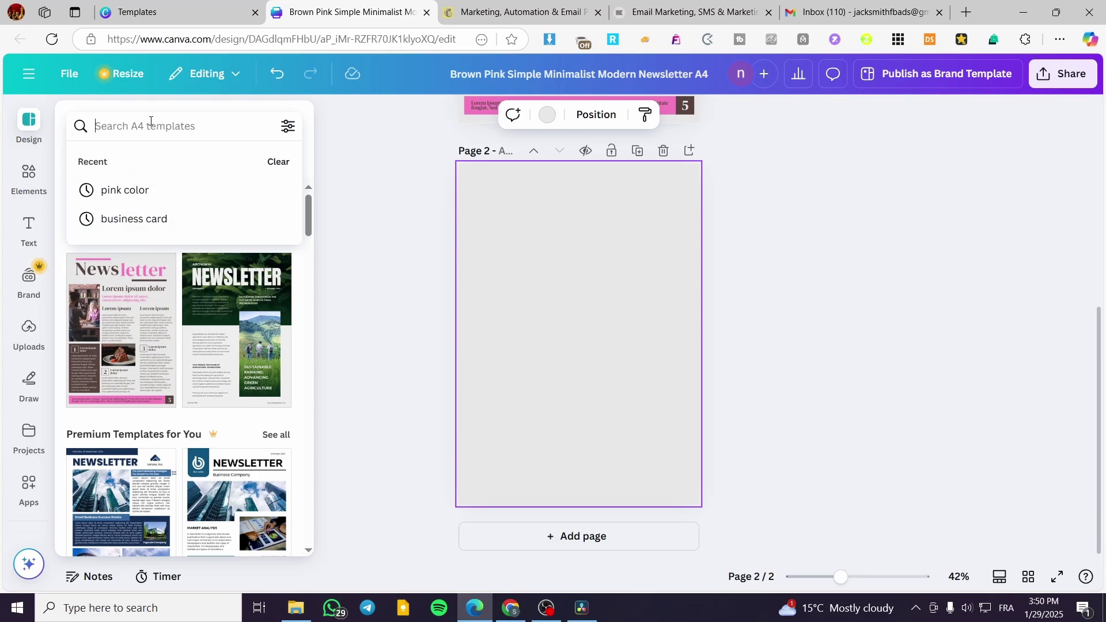
left_click(208, 12)
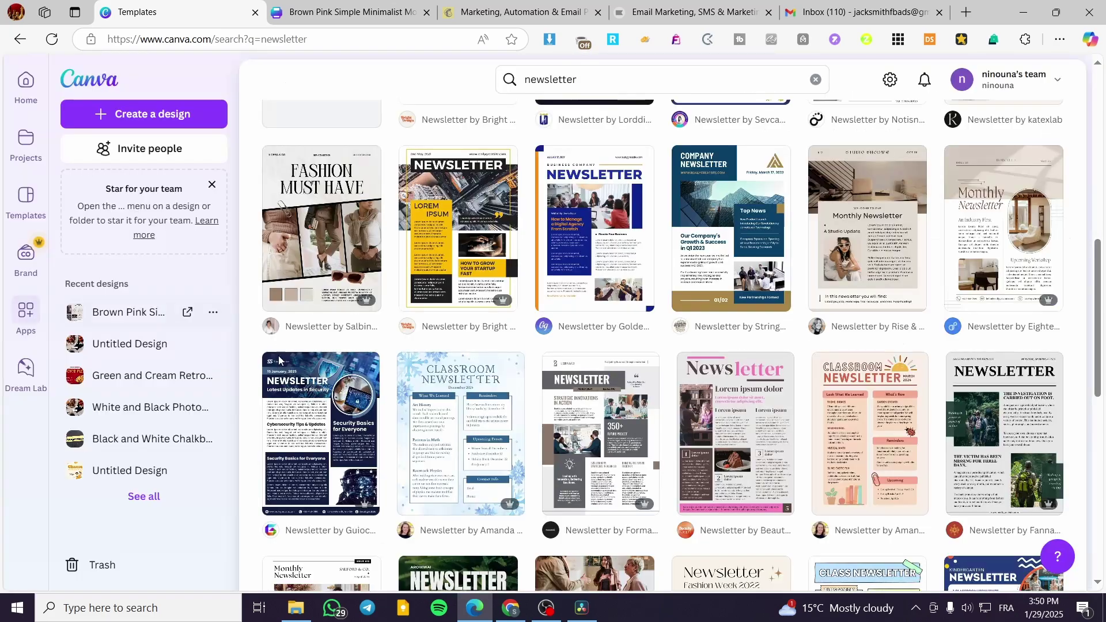
key("Escape")
left_click(379, 5)
left_click(33, 135)
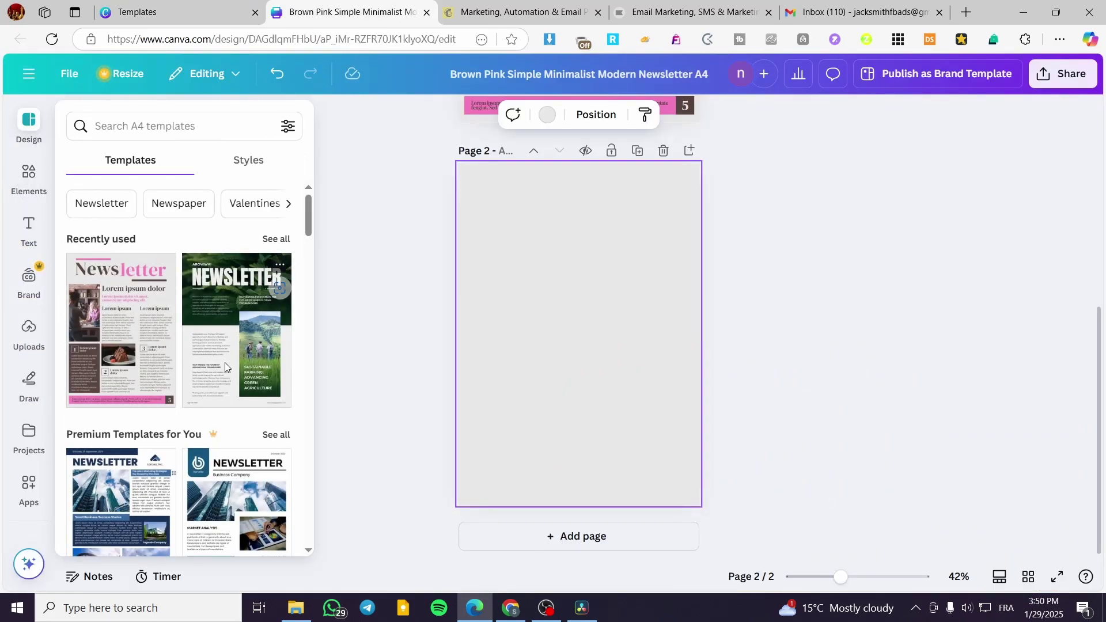
left_click(225, 367)
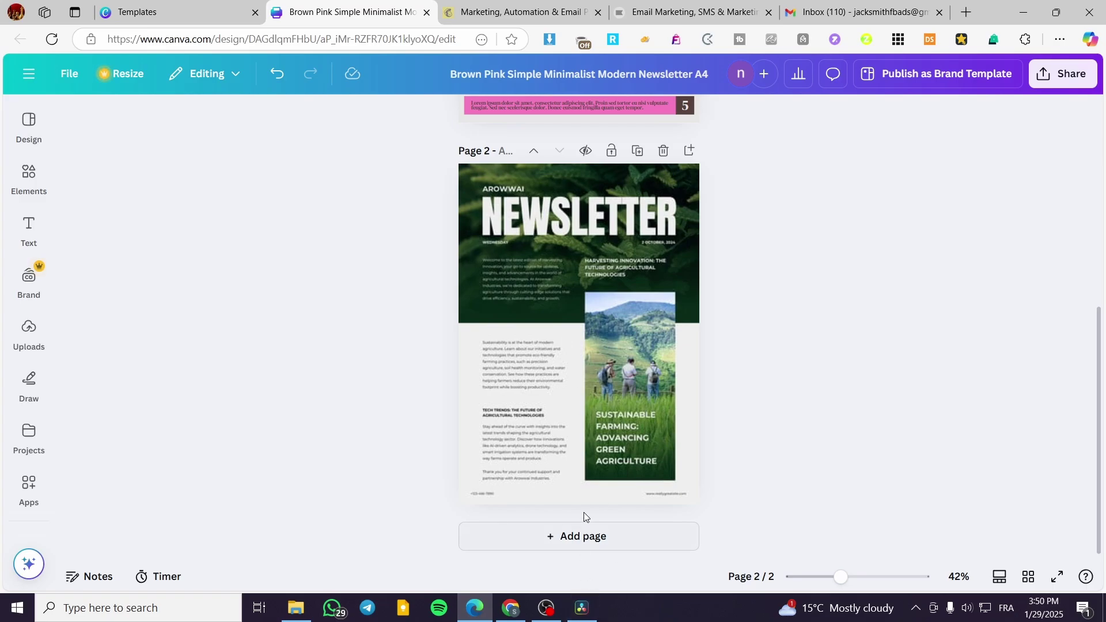
Widen the NEWSLETTER title's text box on page 2 to about 19.1 and add a blank third page below
left_click(654, 223)
left_click_drag(685, 217, 693, 216)
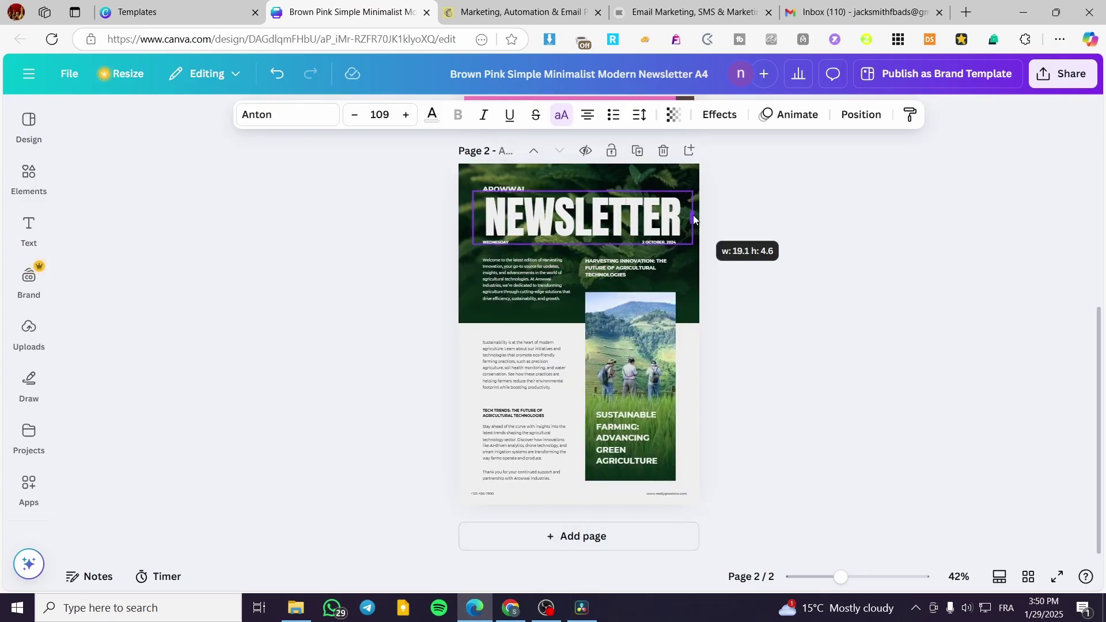
left_click(733, 311)
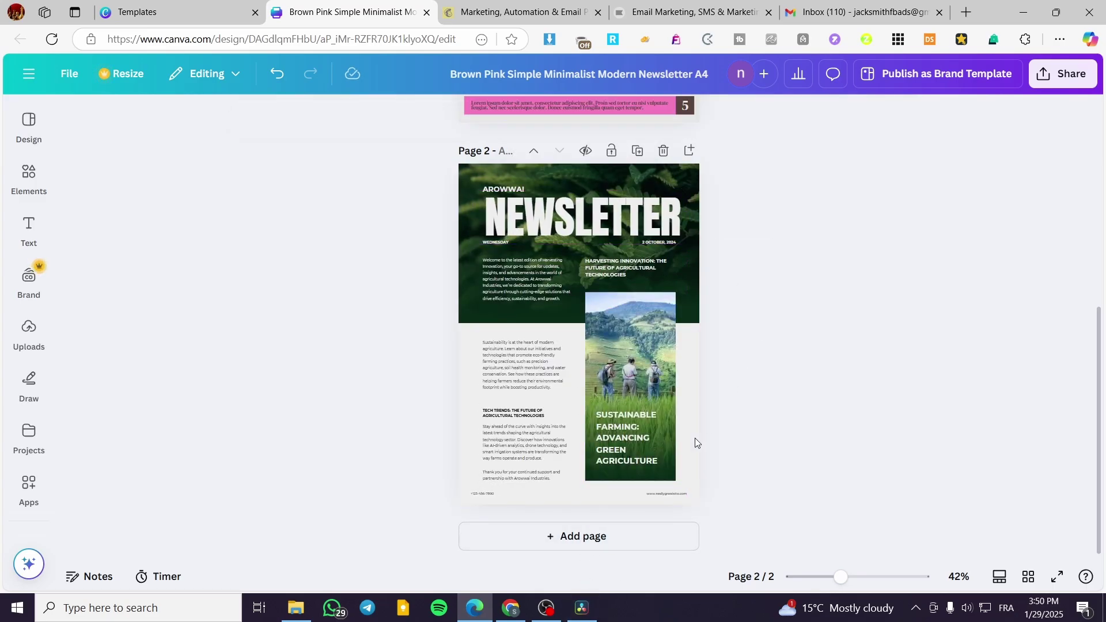
left_click(584, 537)
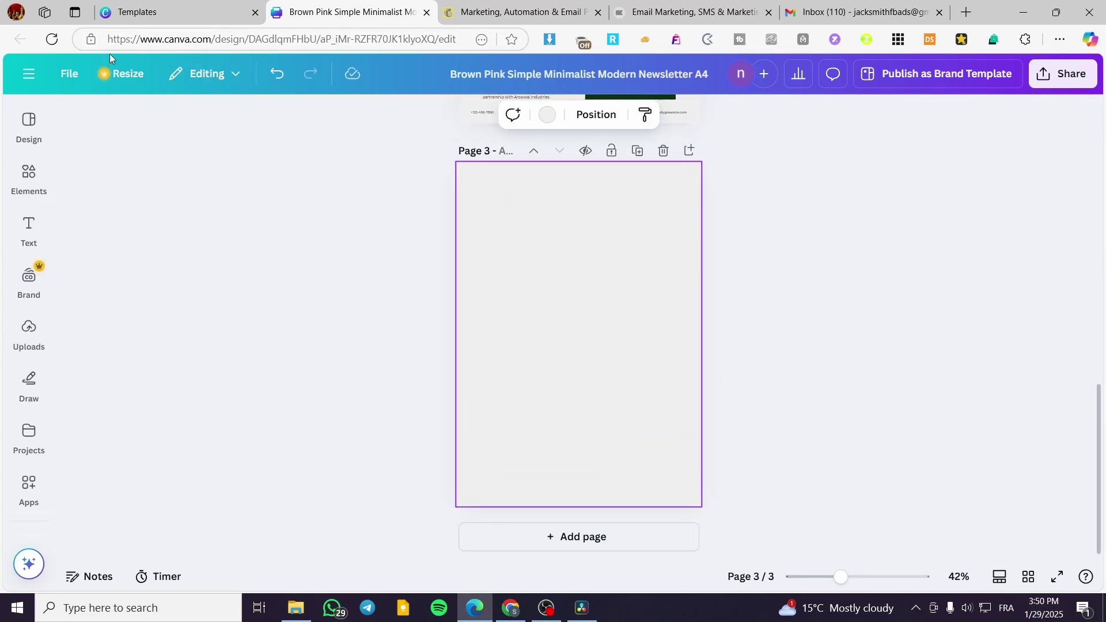
Look over the available design elements, from shapes, graphics and stickers to charts, tables, frames, grids and mockups
left_click(21, 183)
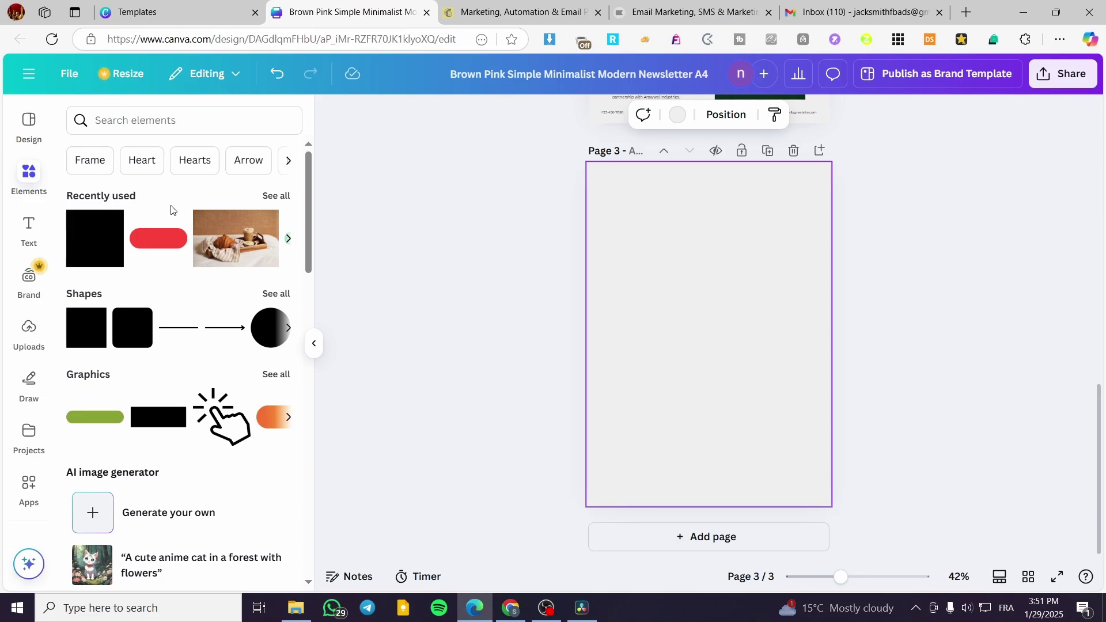
scroll(222, 196, "down", 9)
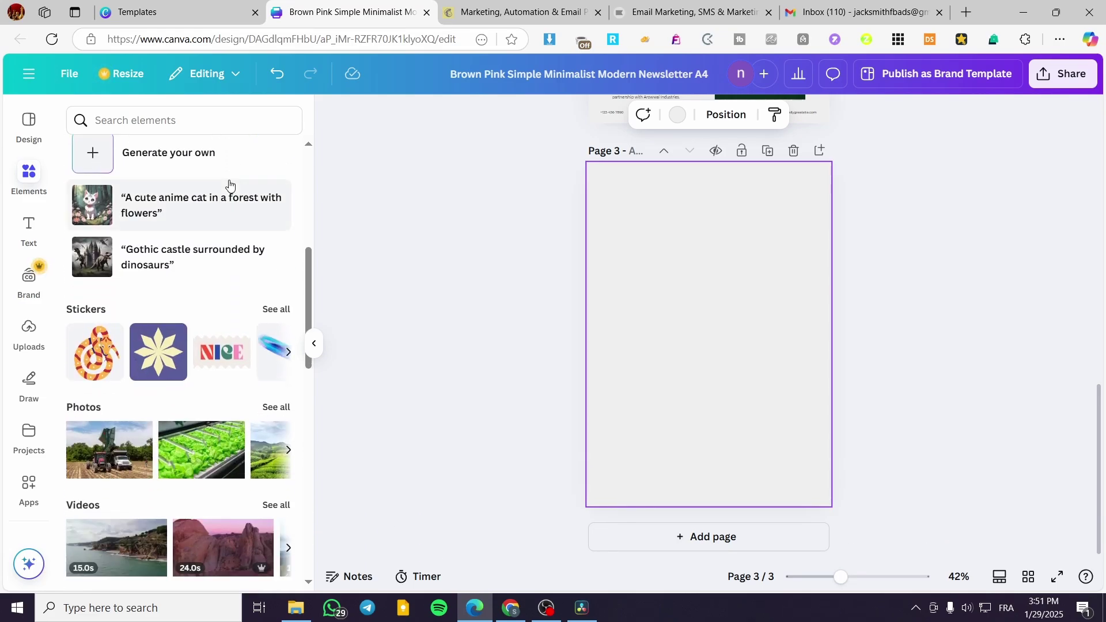
scroll(230, 184, "down", 2)
scroll(242, 180, "down", 2)
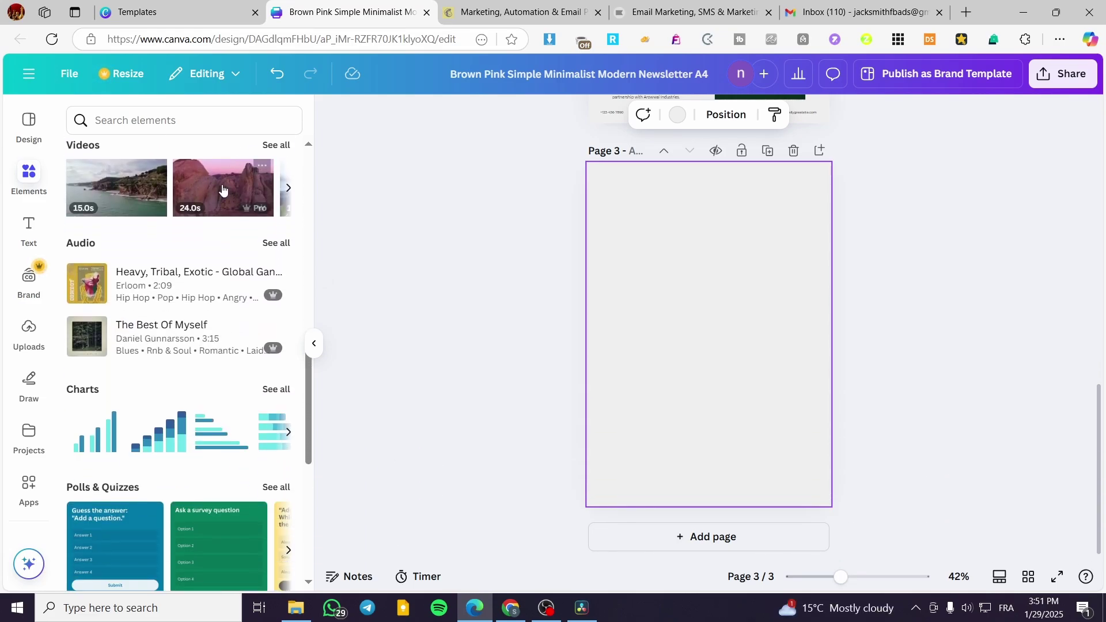
scroll(201, 219, "down", 5)
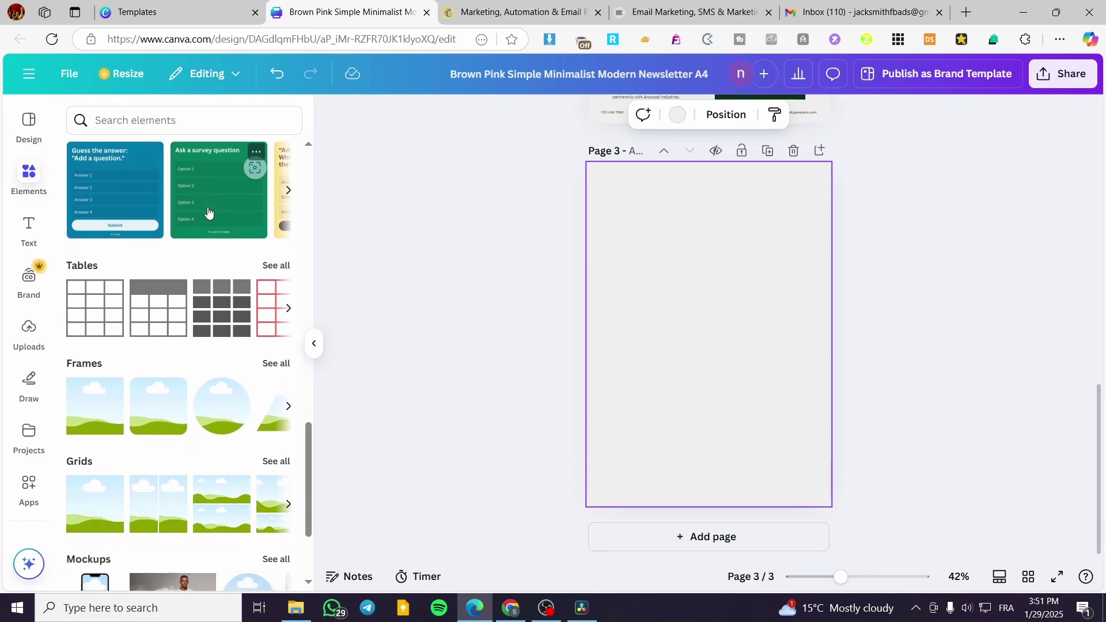
scroll(108, 380, "down", 3)
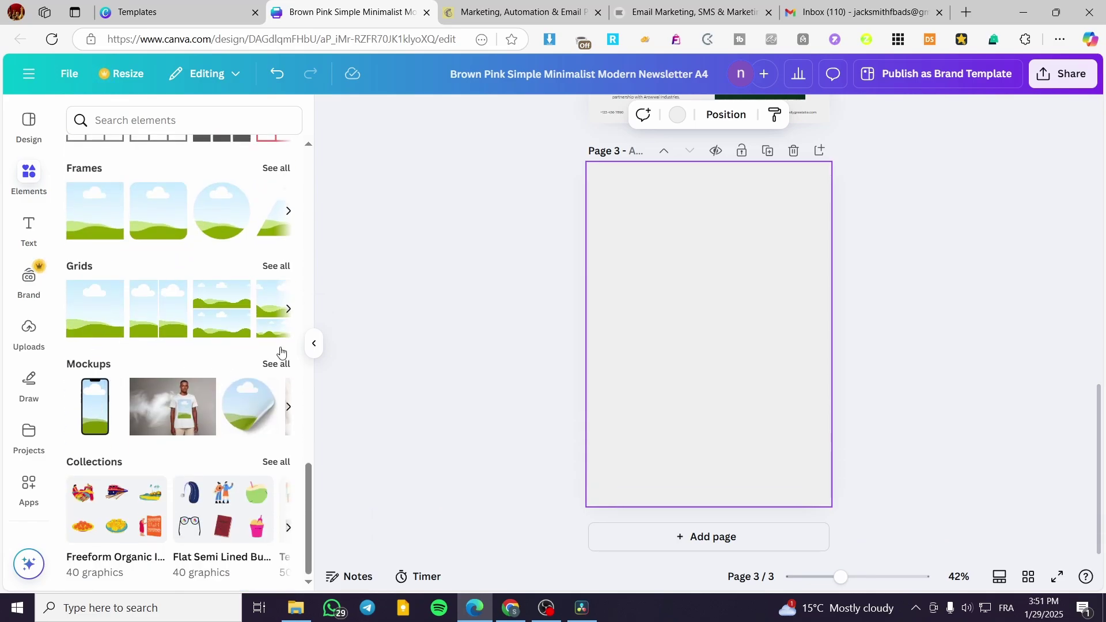
scroll(164, 367, "up", 5)
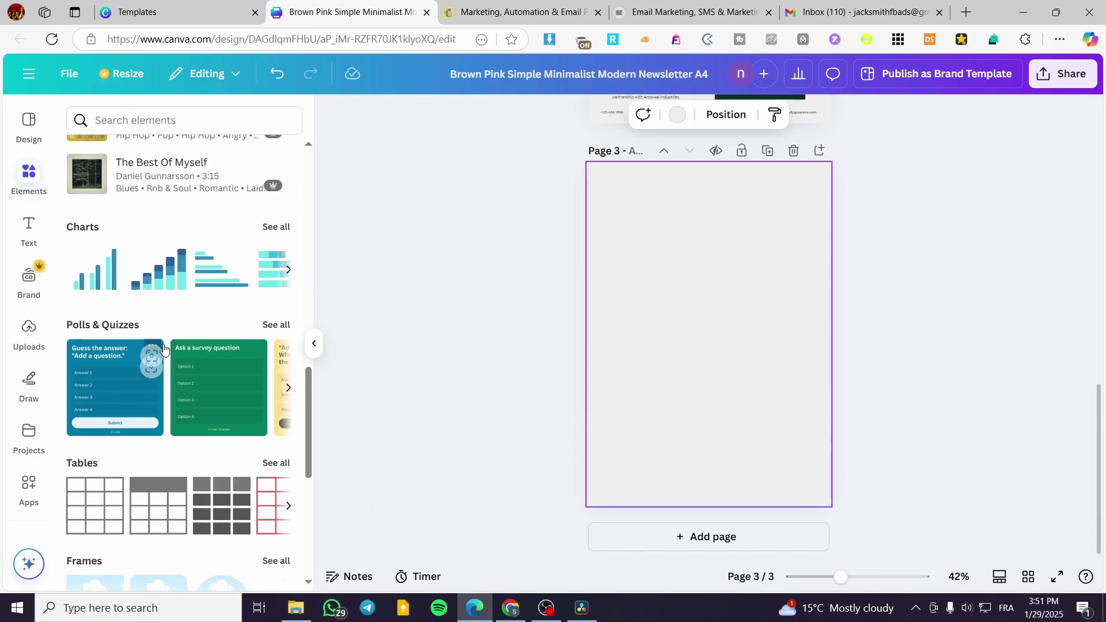
scroll(235, 325, "up", 4)
scroll(234, 325, "up", 6)
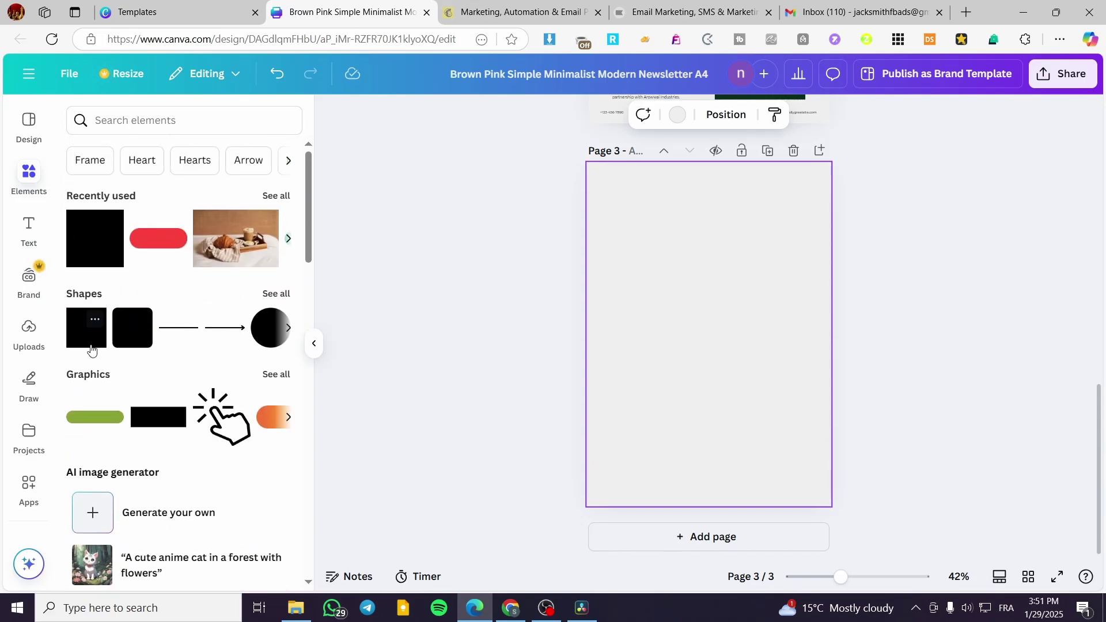
scroll(130, 289, "down", 8)
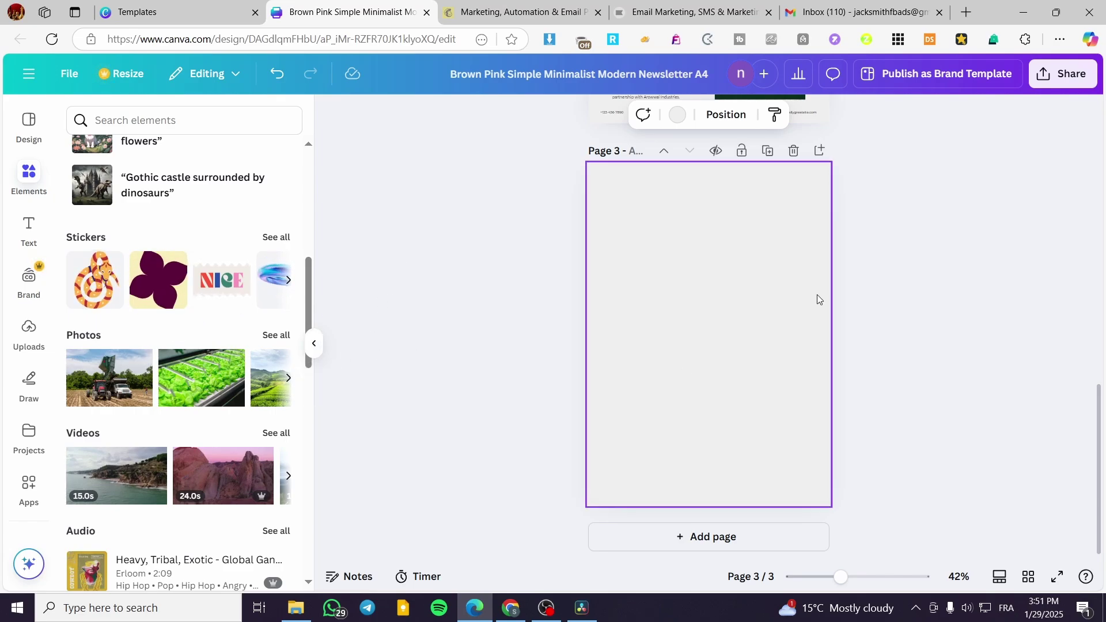
scroll(817, 298, "up", 10)
scroll(798, 326, "down", 10)
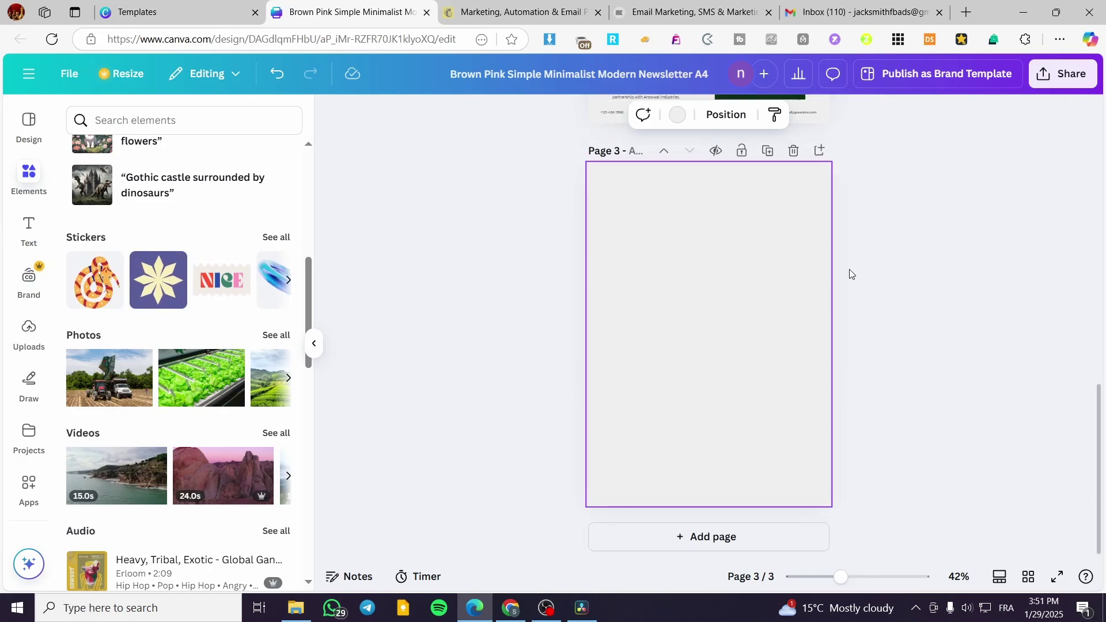
Add a heading reading "Newsletter" centred near the upper edge of page 3
left_click(29, 228)
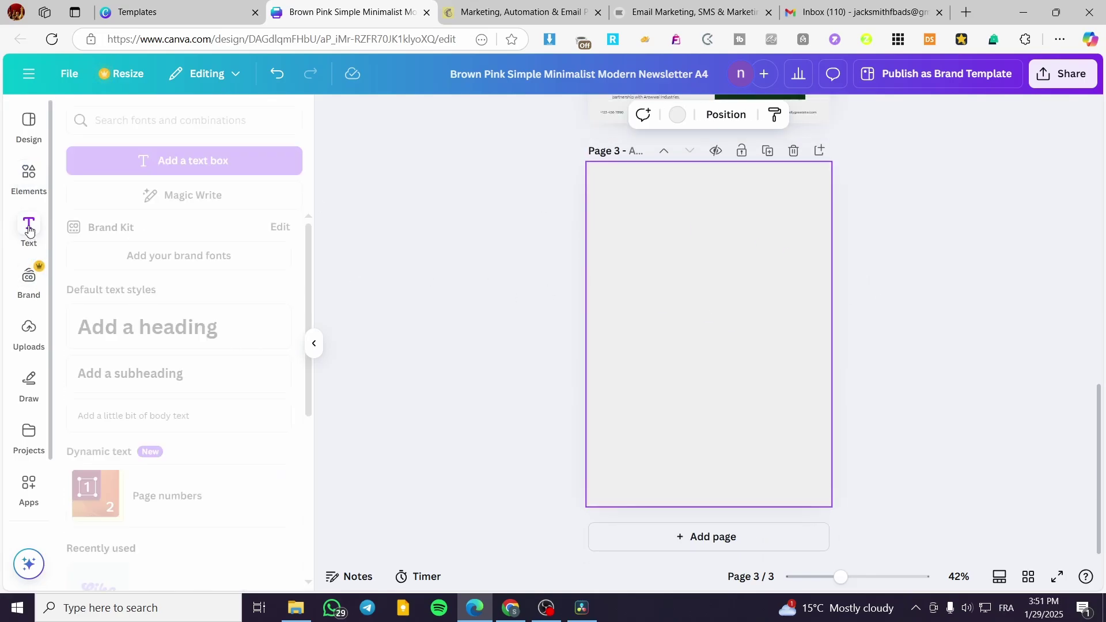
left_click(205, 346)
left_click_drag(722, 381, 723, 244)
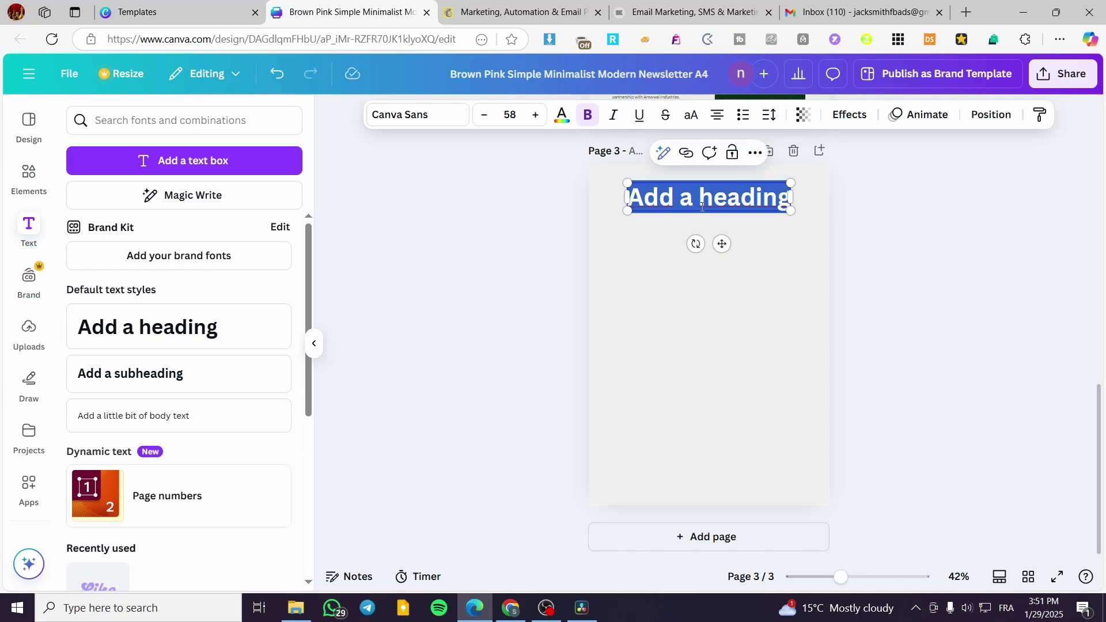
type("News")
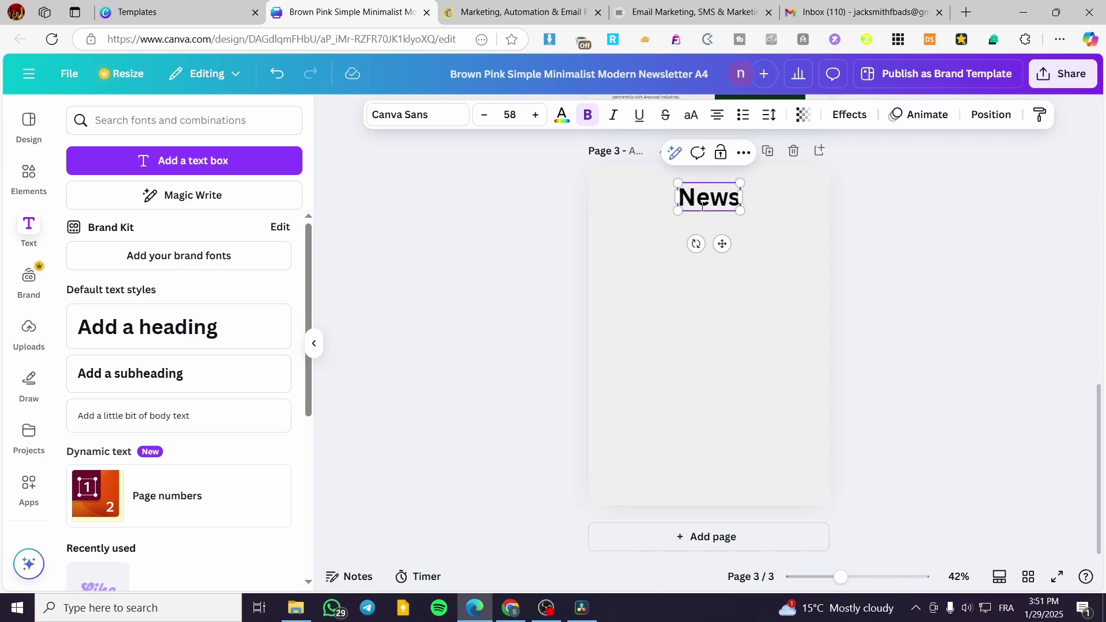
type("letter")
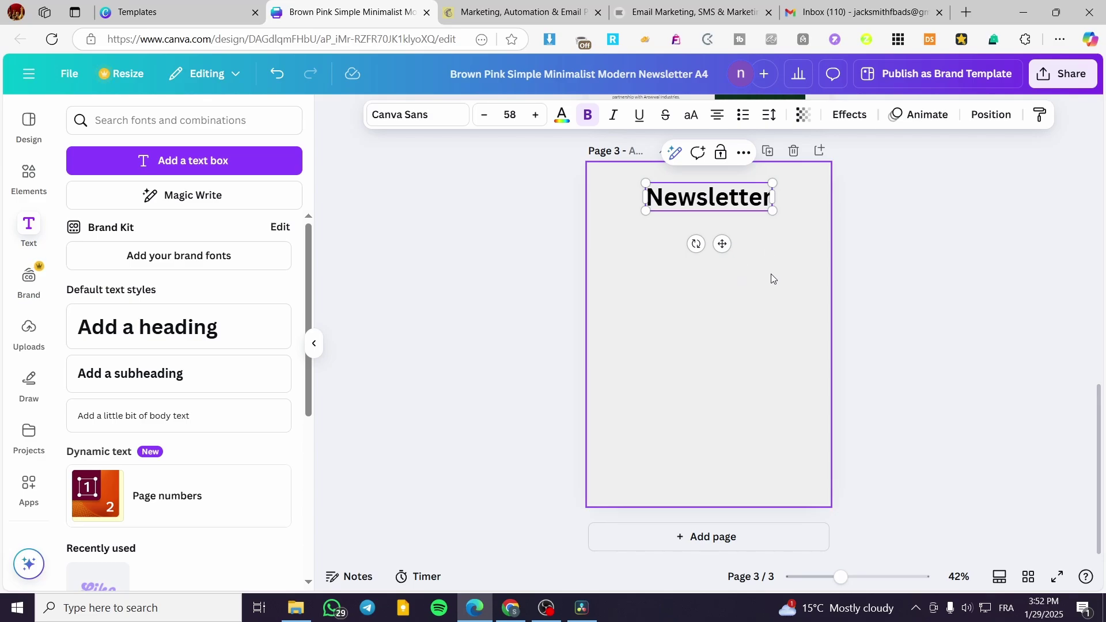
left_click(886, 286)
Examine the Brand Kit options, including the brand colors and the brand icon upload, without adding anything
left_click(27, 281)
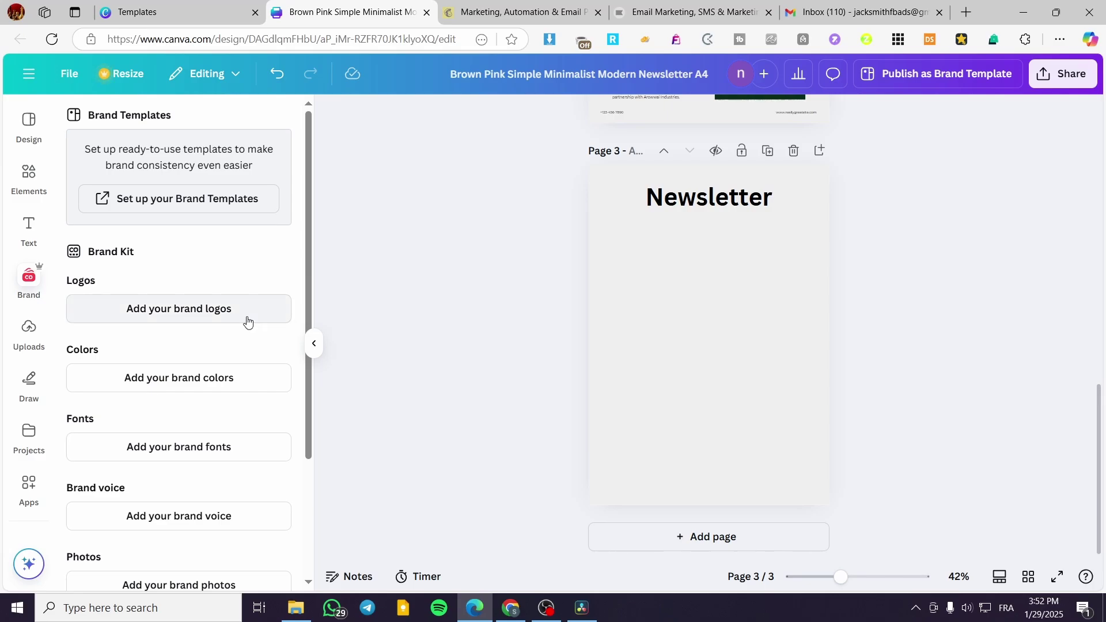
left_click(120, 381)
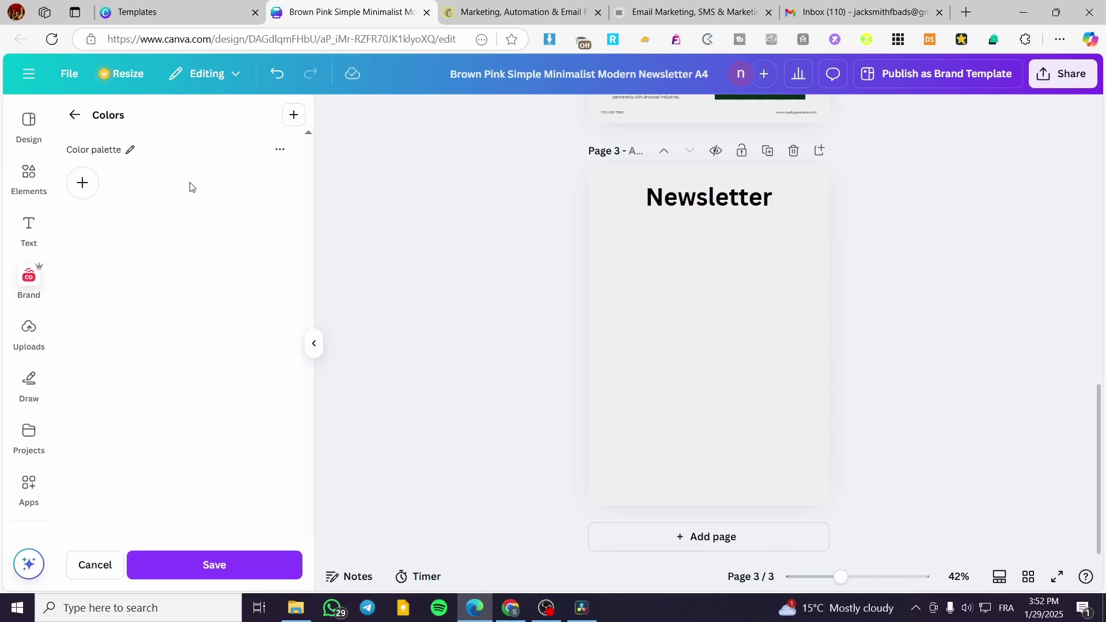
left_click(74, 115)
scroll(152, 432, "down", 3)
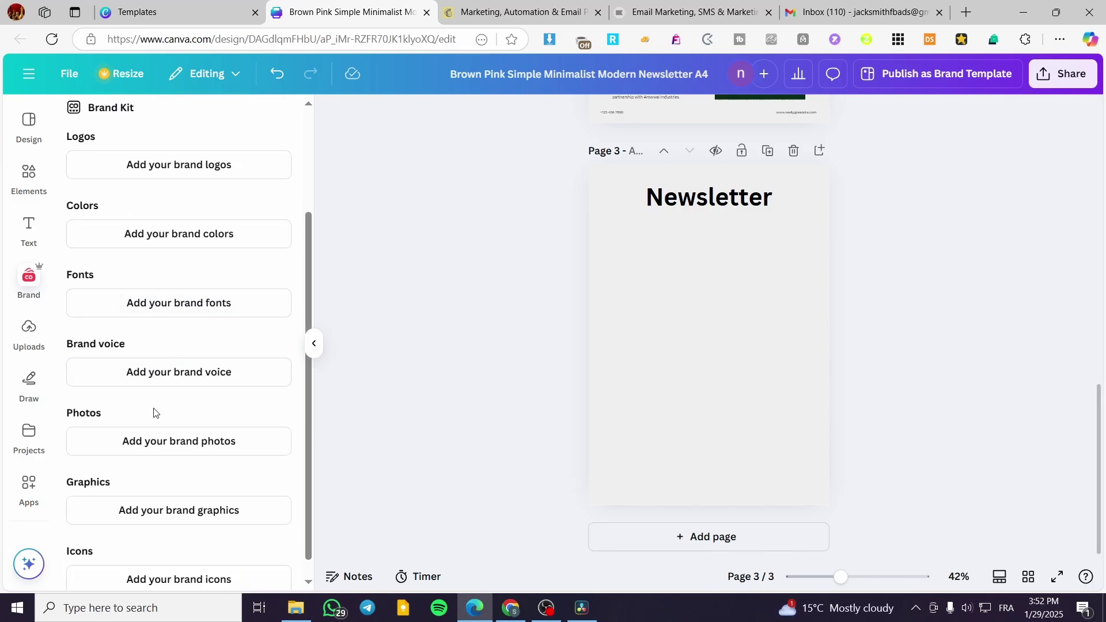
scroll(150, 389, "down", 1)
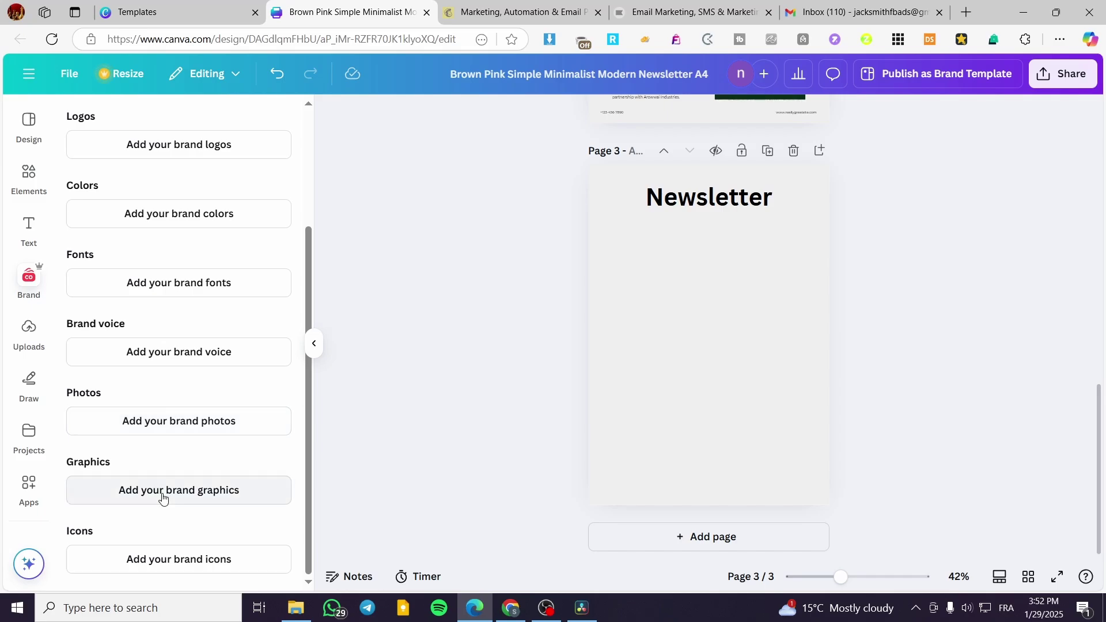
left_click(190, 564)
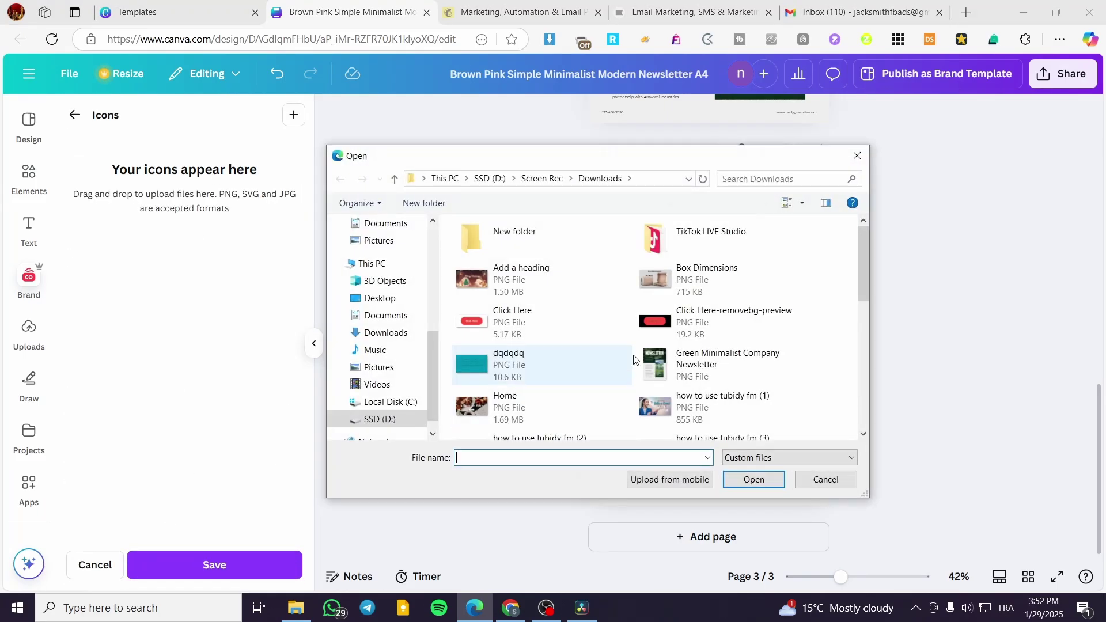
left_click(848, 163)
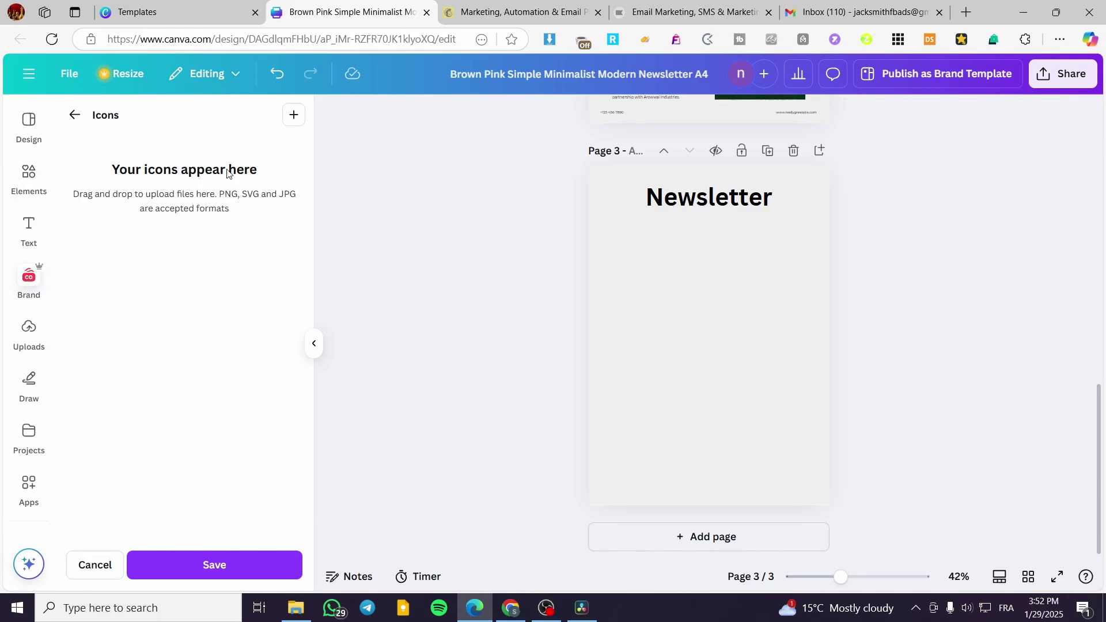
left_click(72, 117)
scroll(198, 481, "up", 3)
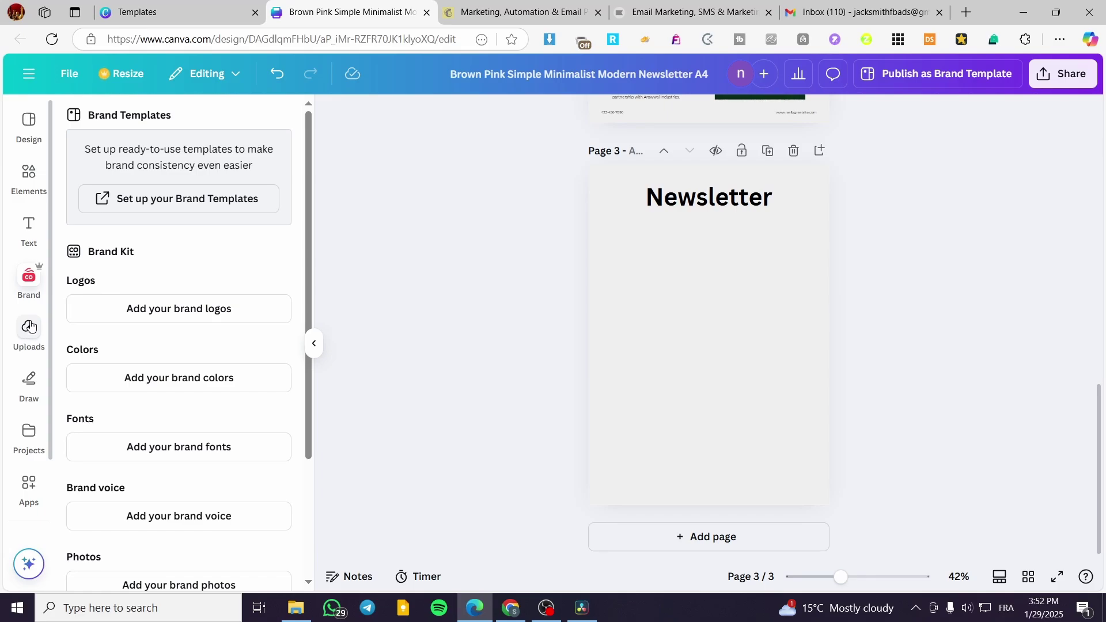
Draw two freehand squiggles with the red marker in the middle of page 3, below the heading
left_click(29, 380)
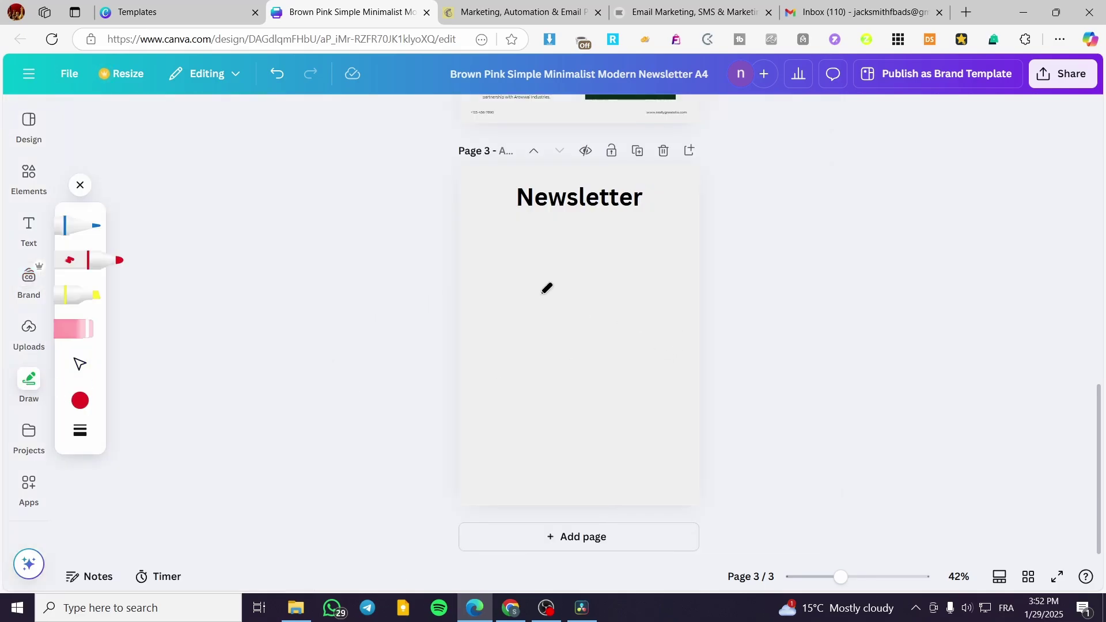
mouse_move(588, 258)
left_mouse_down()
mouse_move(591, 346)
mouse_move(625, 283)
mouse_move(641, 324)
left_mouse_up()
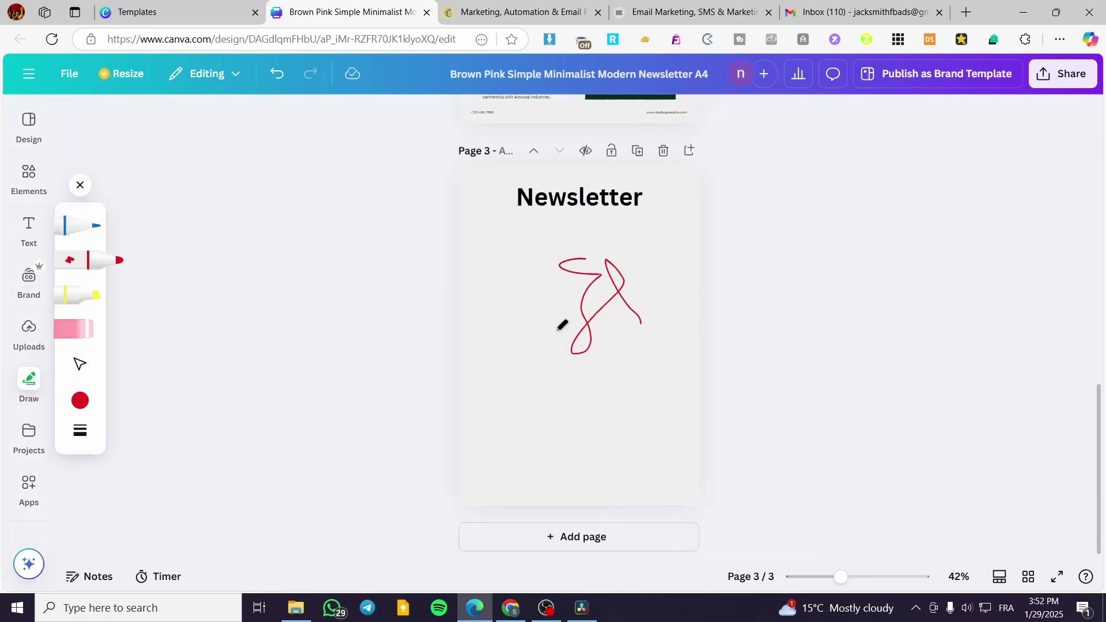
mouse_move(542, 283)
left_mouse_down()
mouse_move(557, 332)
mouse_move(590, 368)
left_mouse_up()
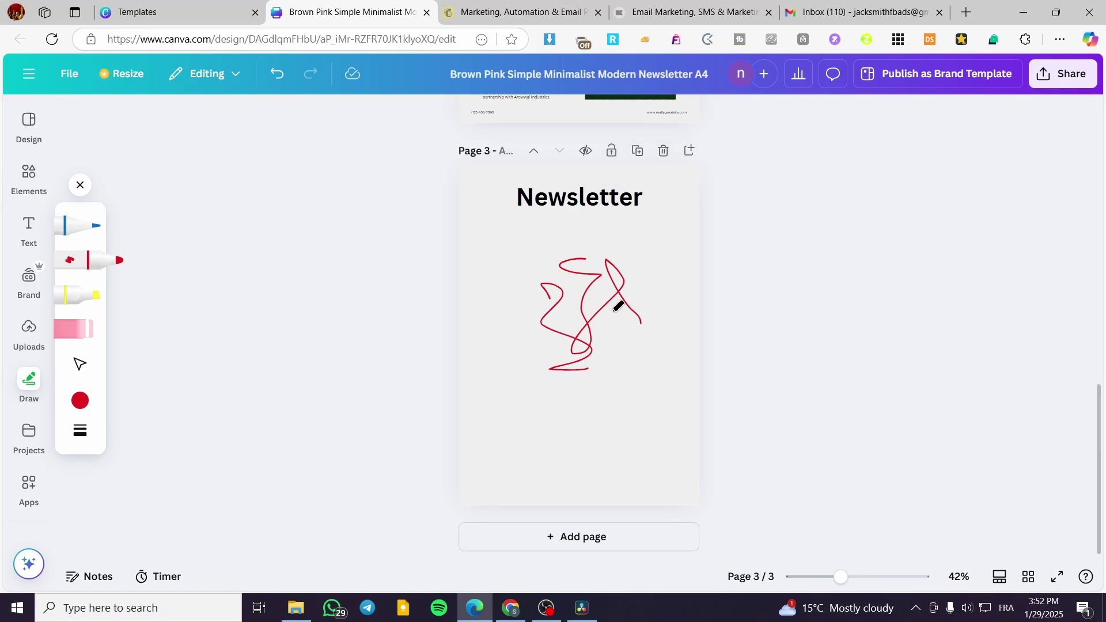
Undo the red marker squiggles drawn on page 3
key("ctrl+z")
key("ctrl+z")
key("ctrl+z")
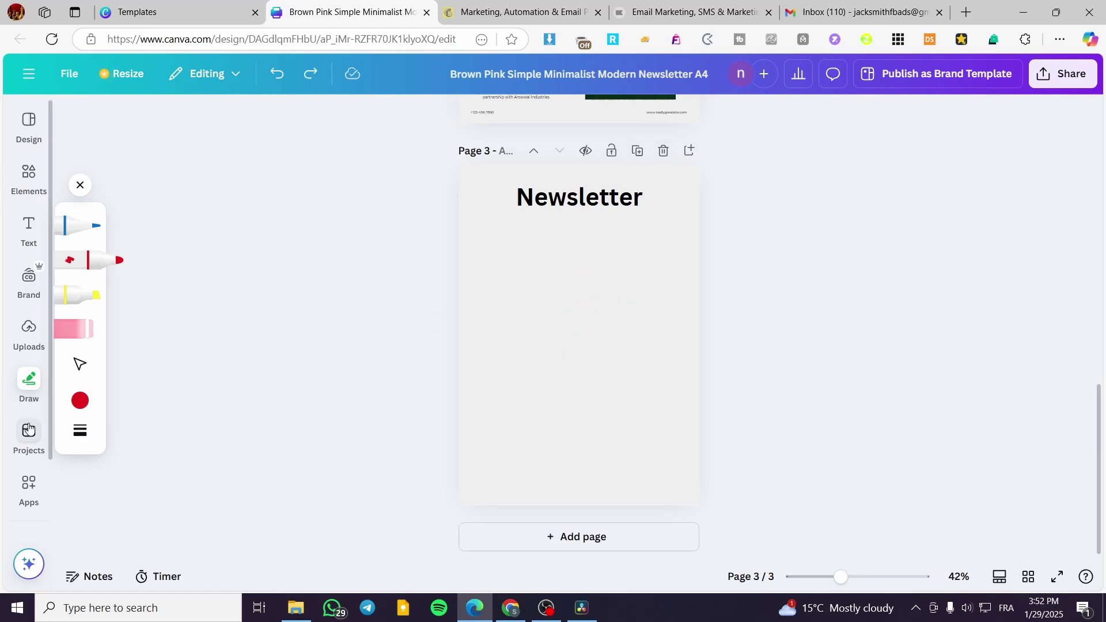
Look over the saved projects and the available apps, and return to the design elements
left_click(29, 430)
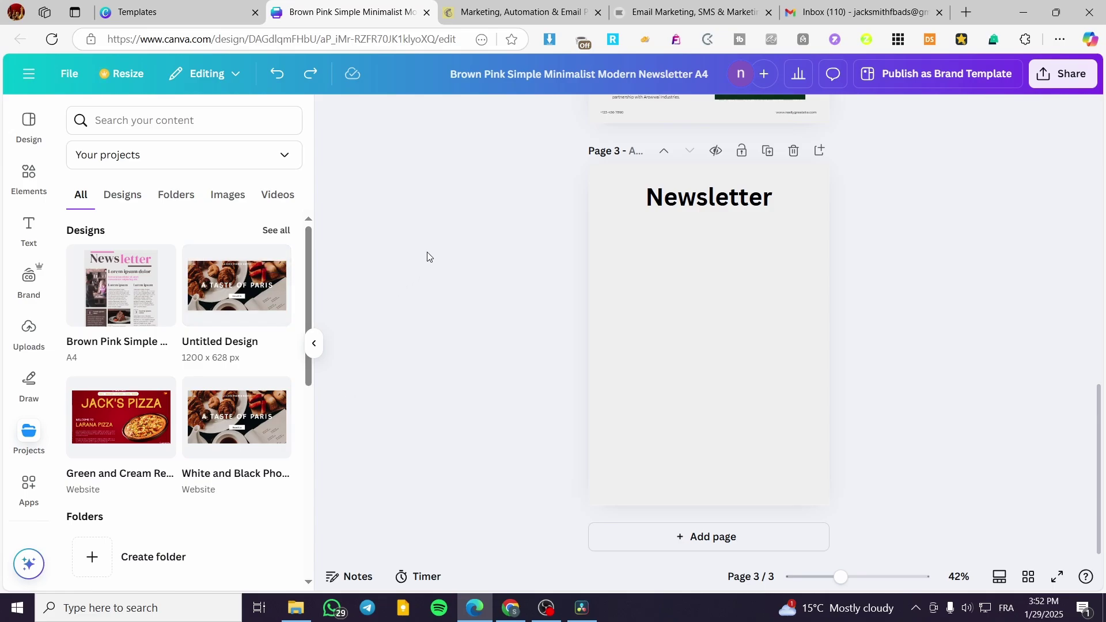
left_click(32, 490)
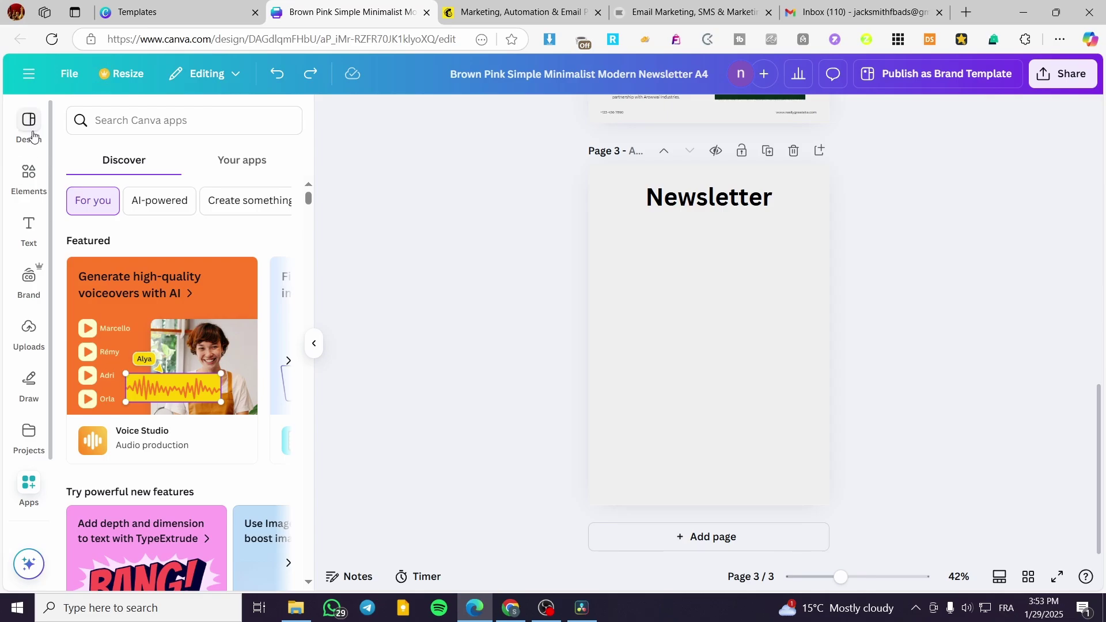
left_click(30, 193)
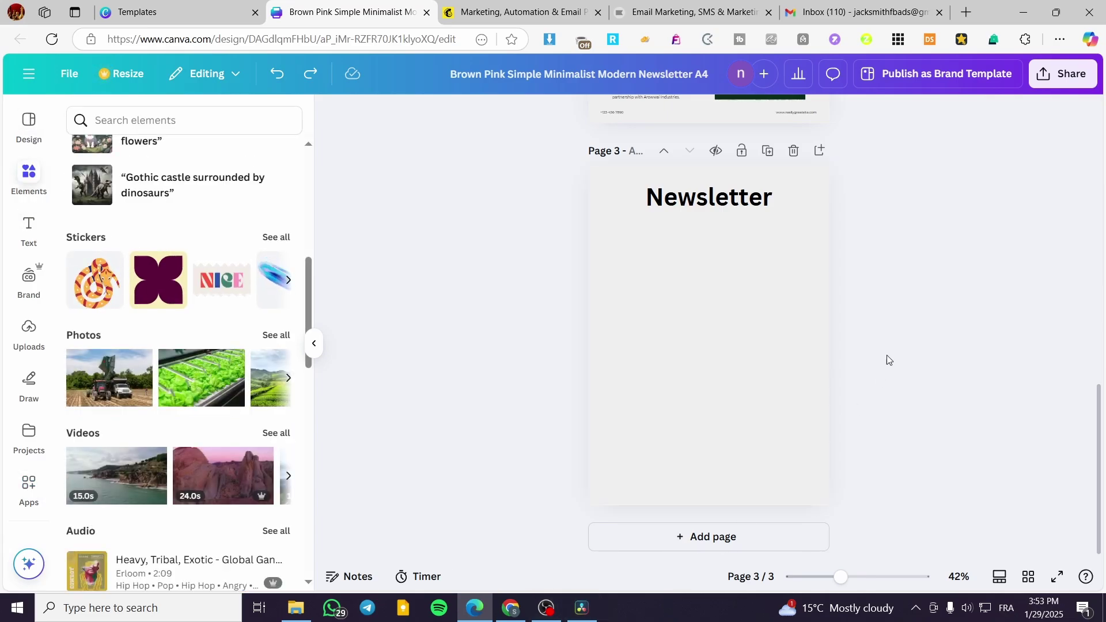
Change the font of the page 3 "Newsletter" heading to Gulfs Display from the Display font category
left_click(744, 203)
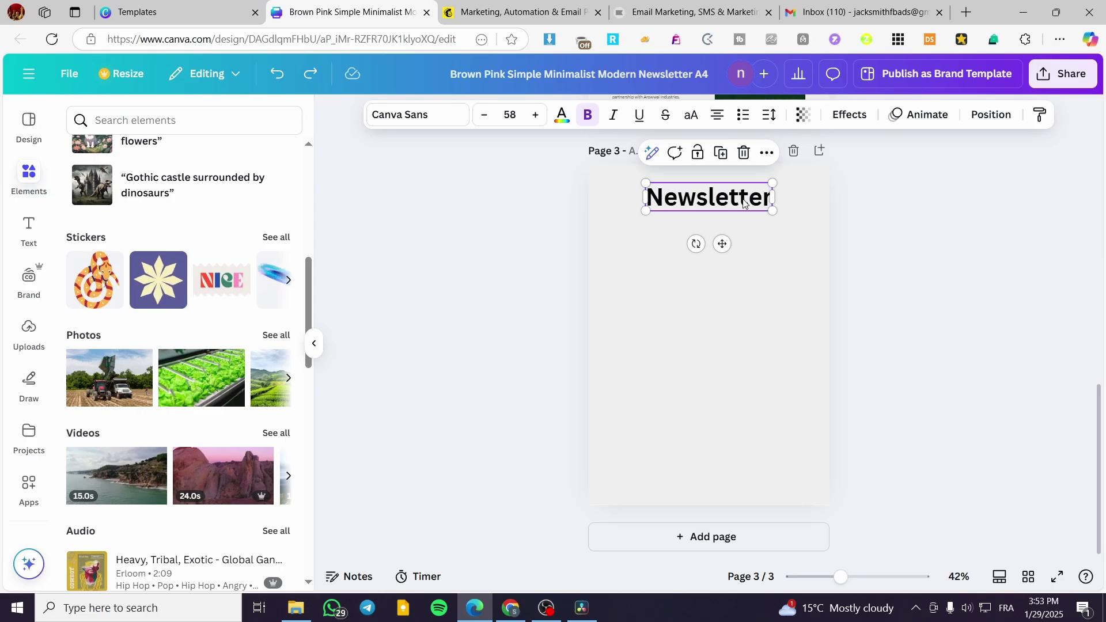
left_click(425, 116)
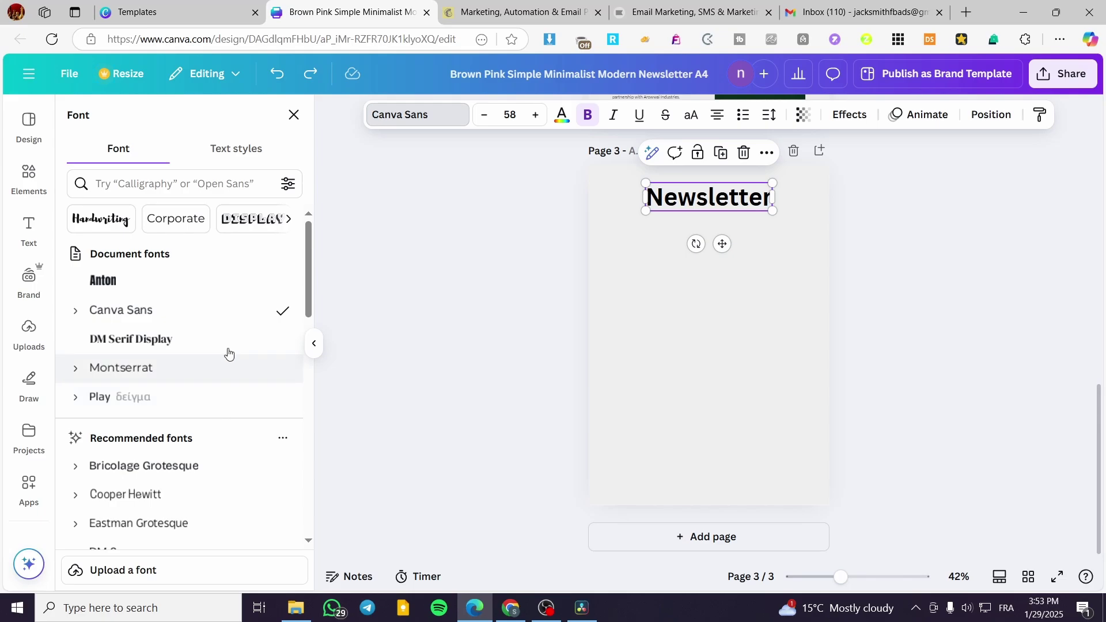
left_click(251, 220)
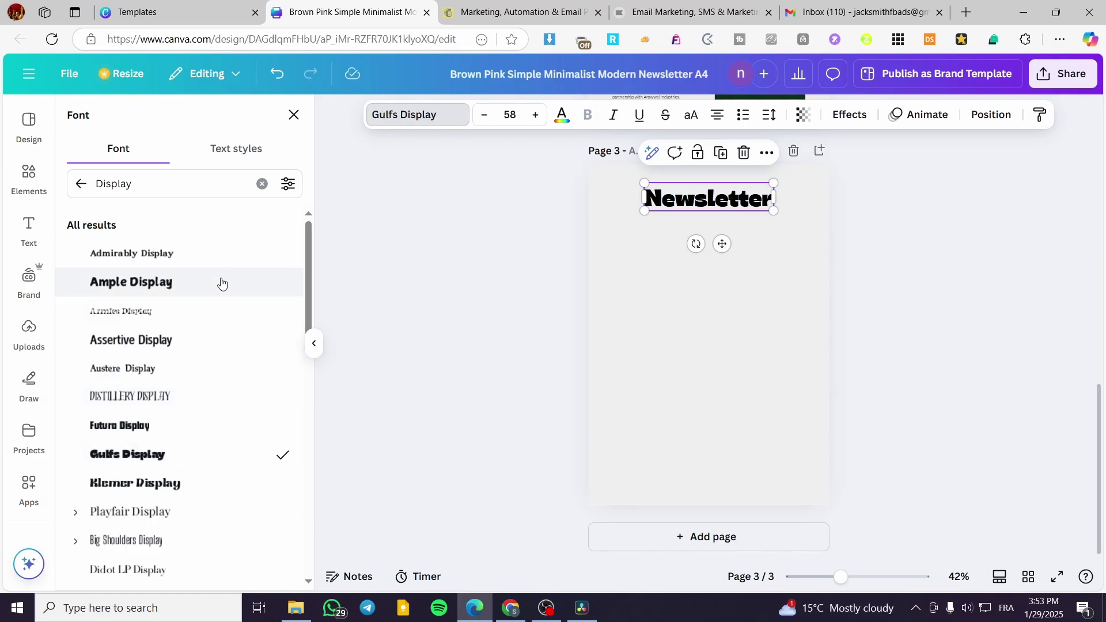
left_click(951, 329)
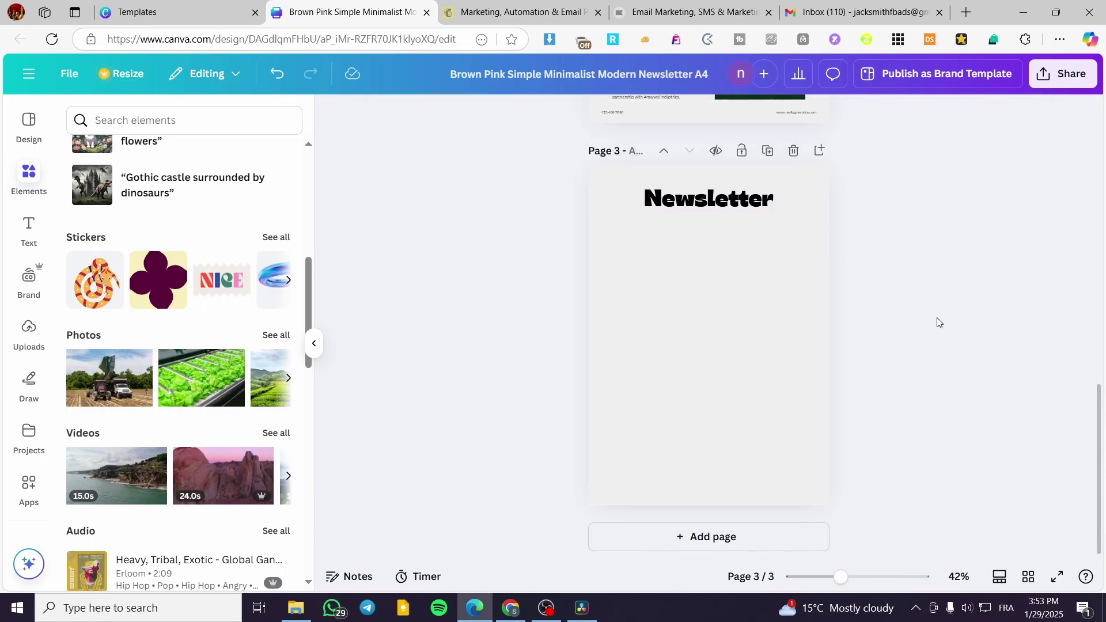
Search the photos for "forest", add the misty green pine forest picture to page 3 and enlarge it across the full page width at the top
scroll(802, 398, "up", 5)
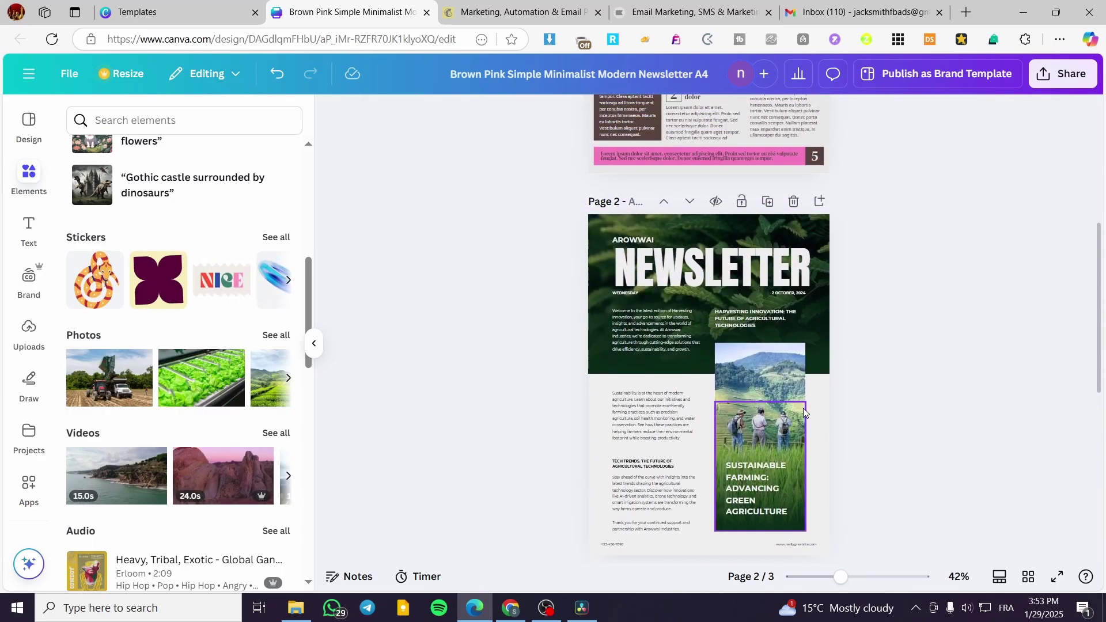
scroll(801, 402, "down", 5)
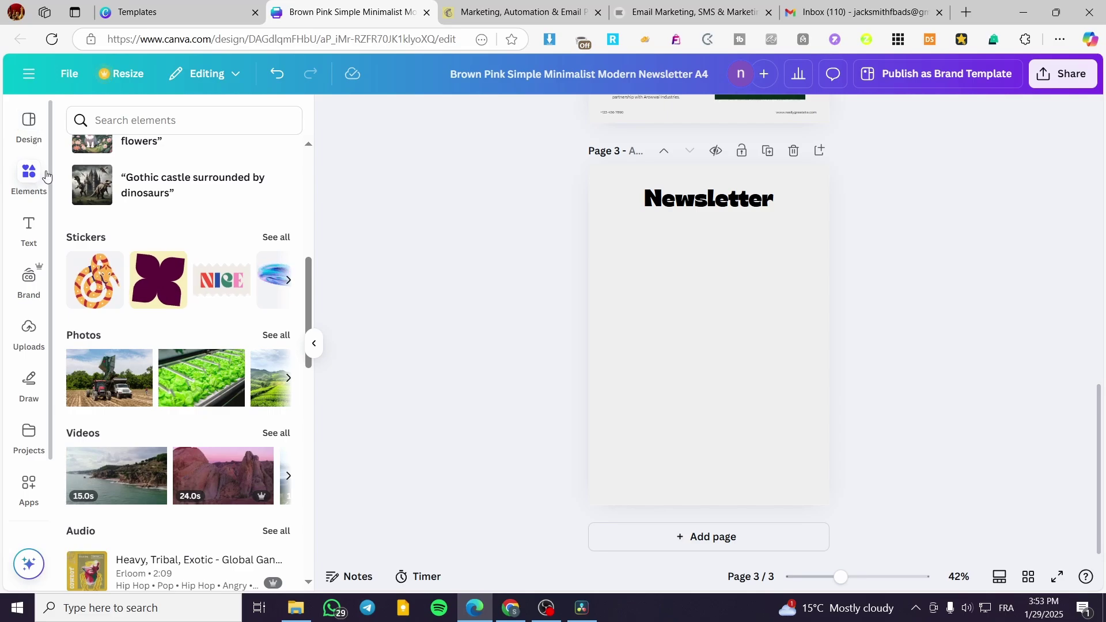
left_click(165, 120)
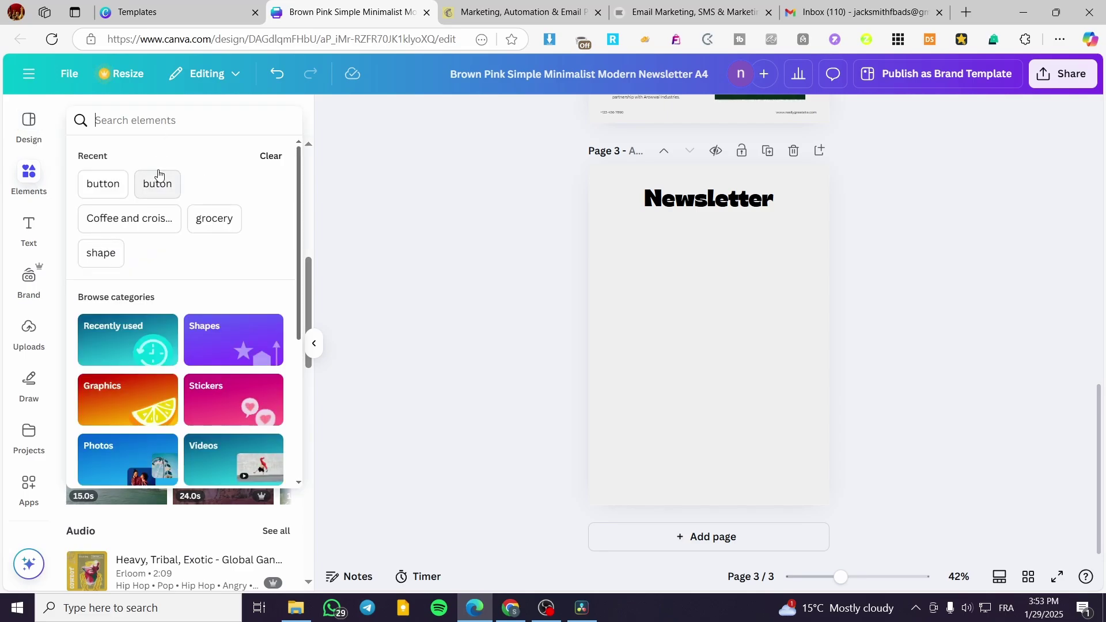
type("forest")
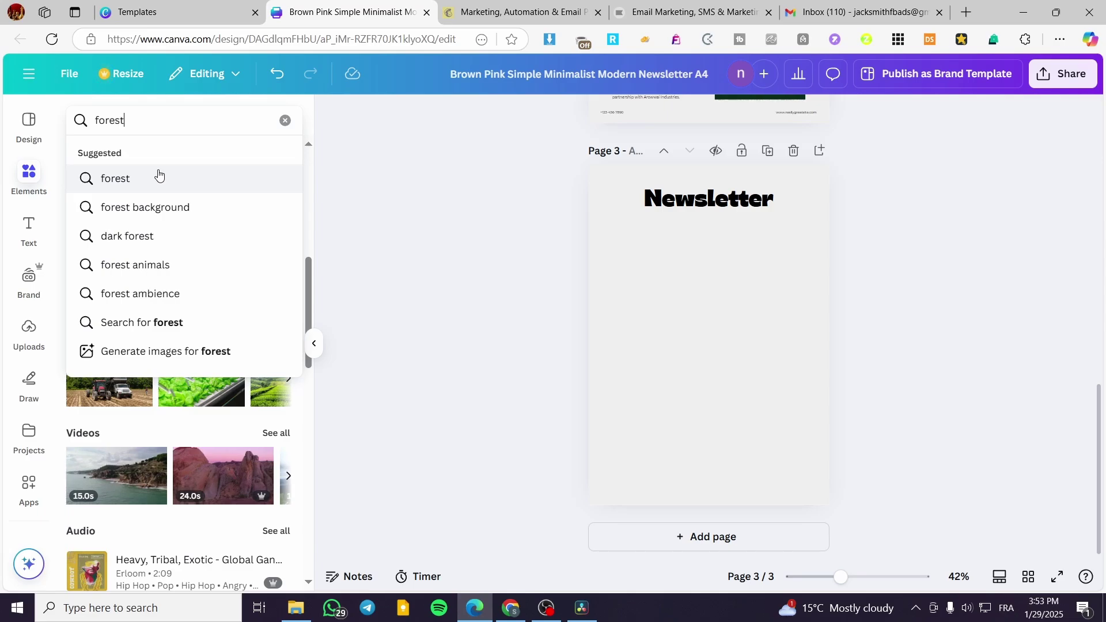
left_click(159, 178)
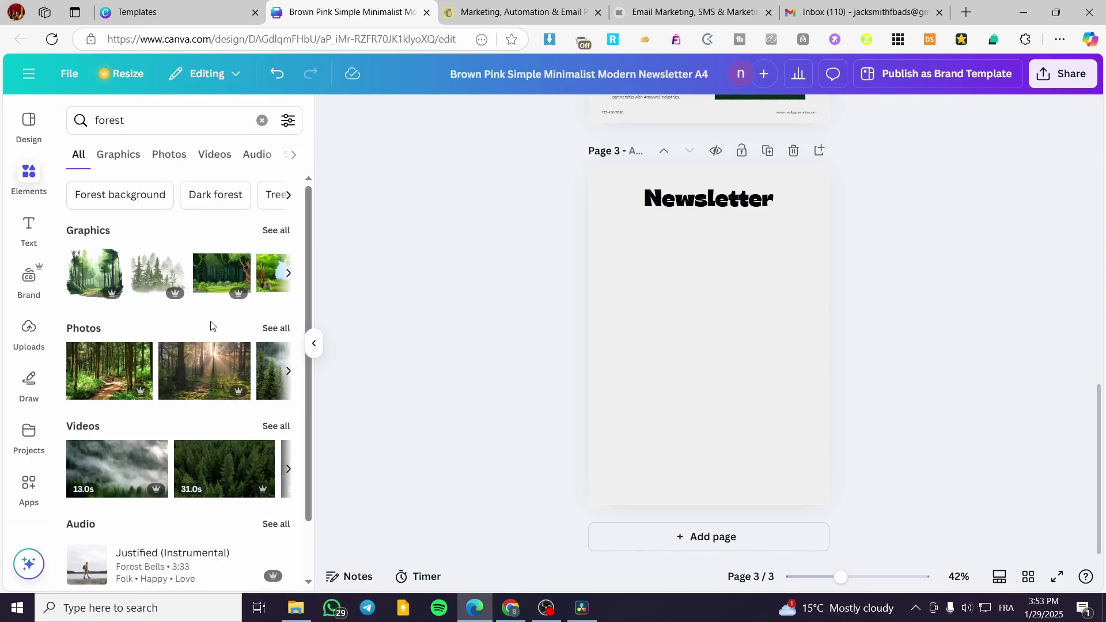
left_click(282, 329)
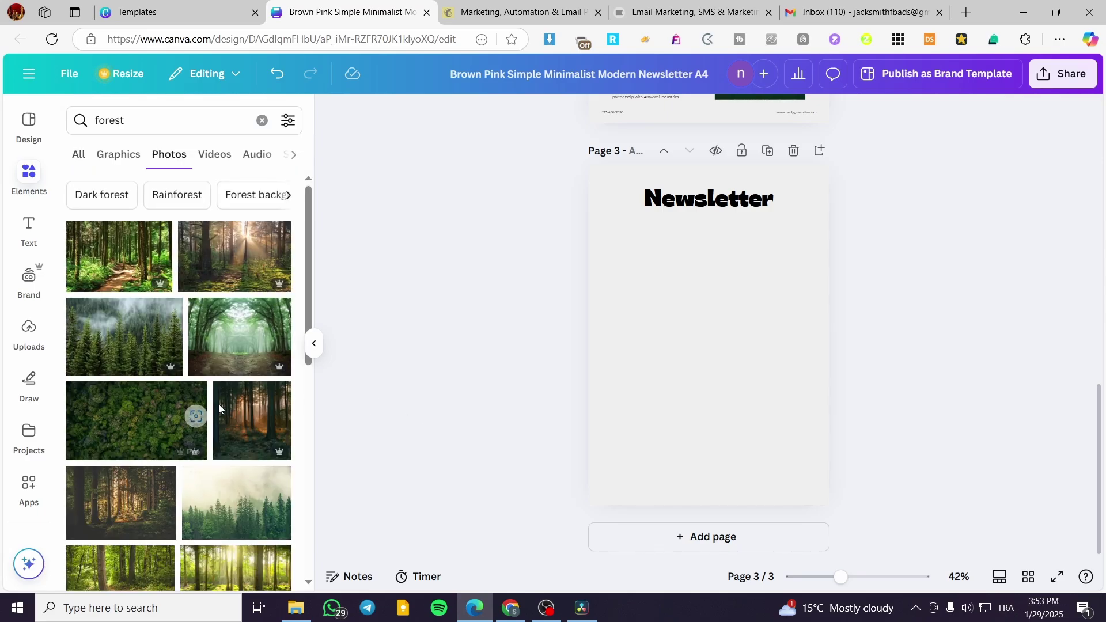
scroll(184, 414, "down", 5)
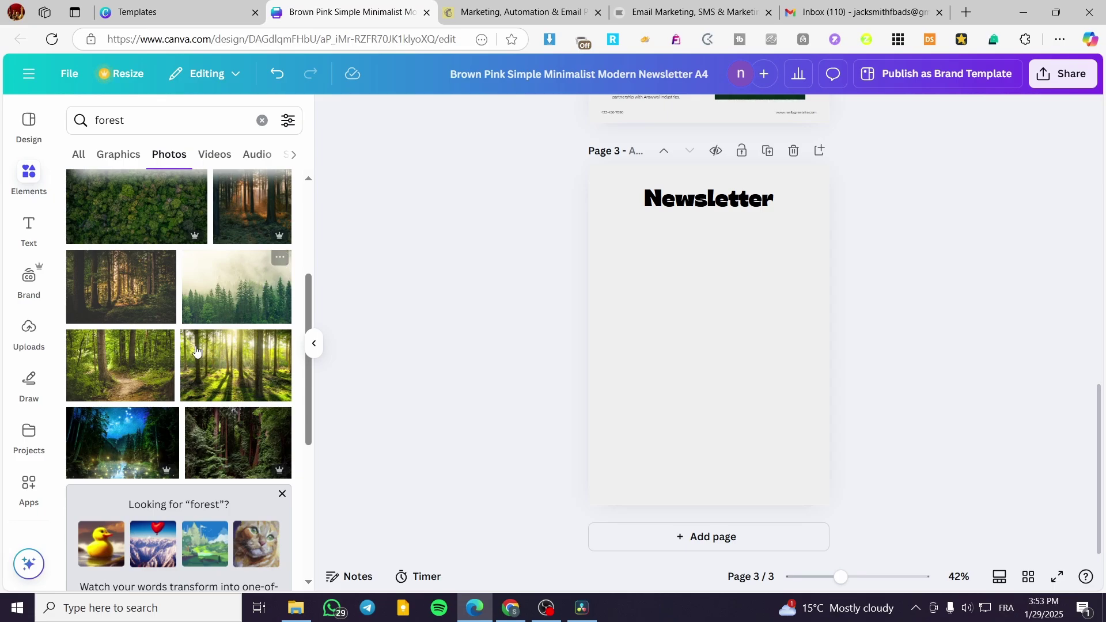
left_click(221, 300)
left_click_drag(708, 334, 684, 226)
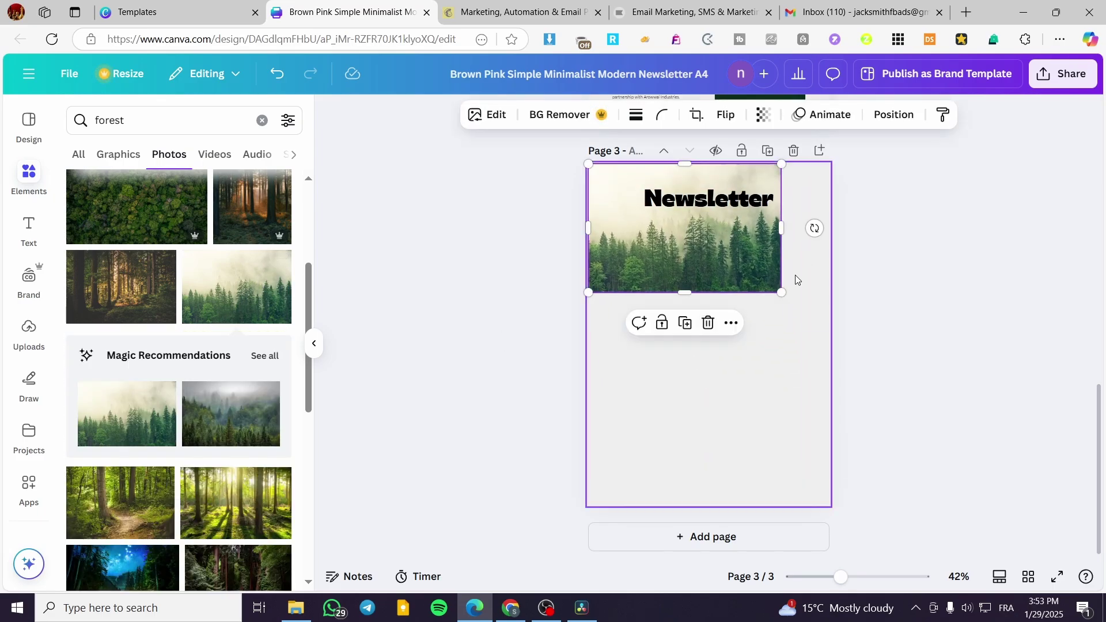
left_click_drag(781, 293, 849, 289)
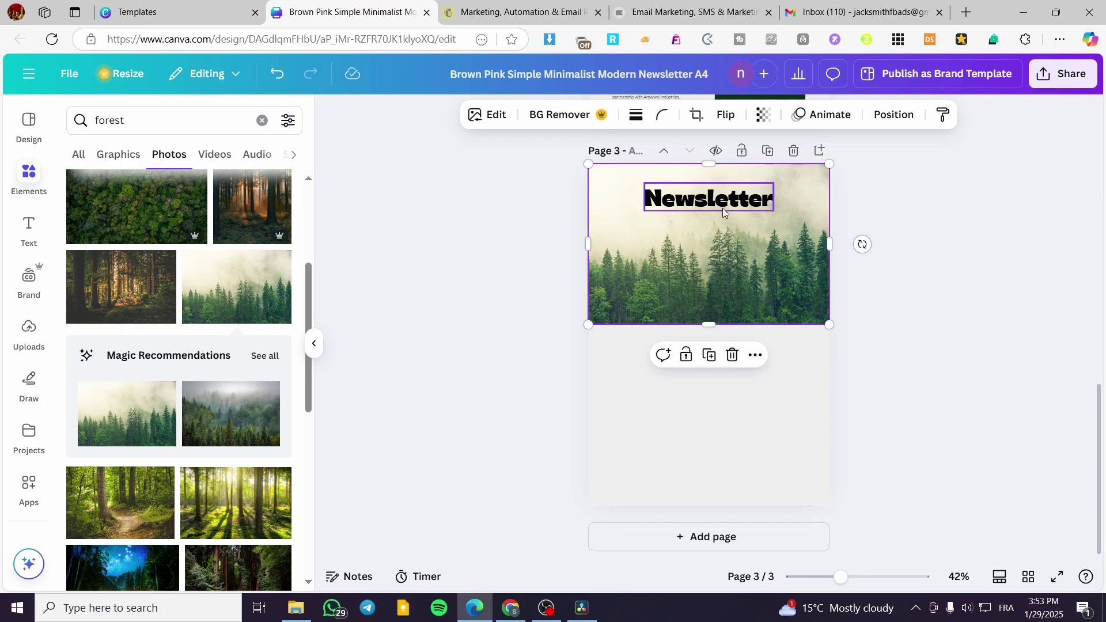
Crop the upper part of the forest photo into a header banner at the page's top and place the "Newsletter" heading over it
left_click_drag(723, 213, 723, 246)
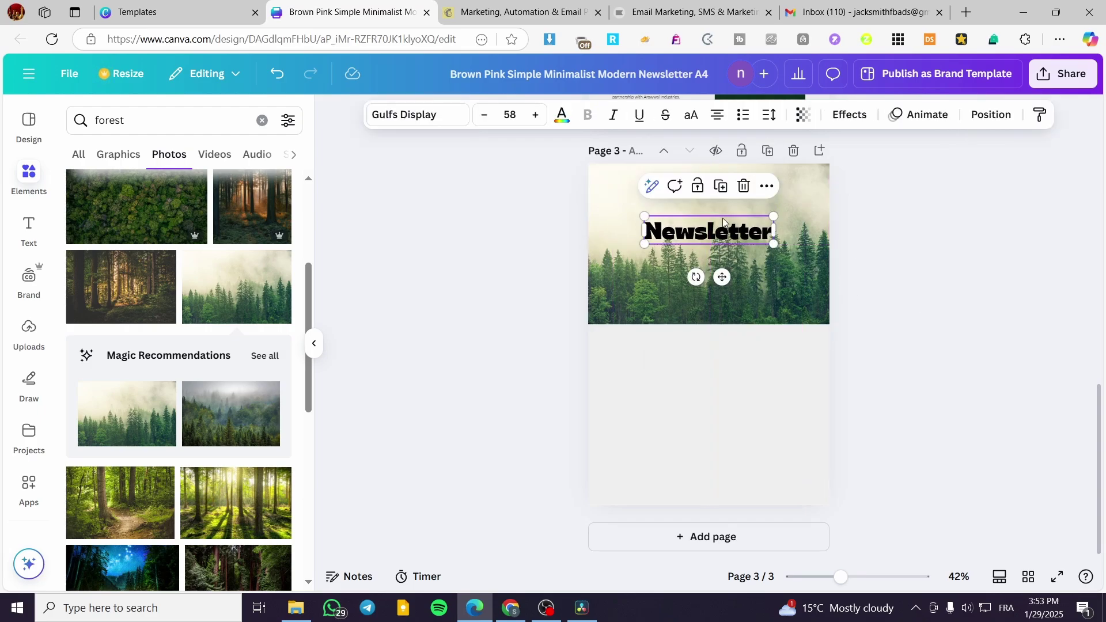
left_click(711, 170)
left_click_drag(711, 166, 708, 199)
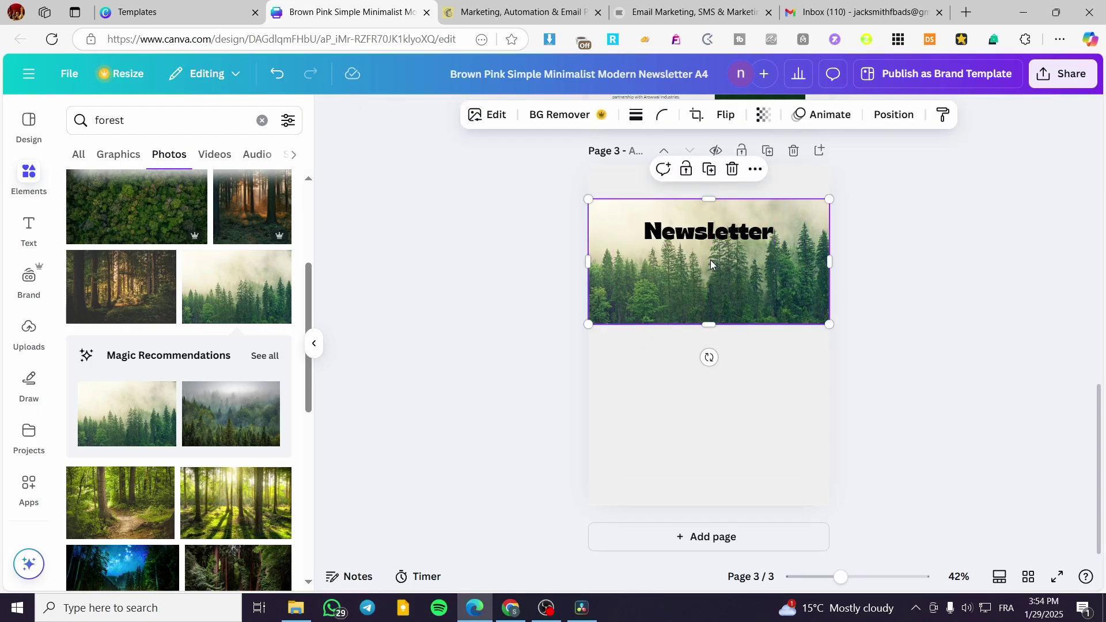
left_click_drag(711, 263, 705, 226)
left_click(705, 239)
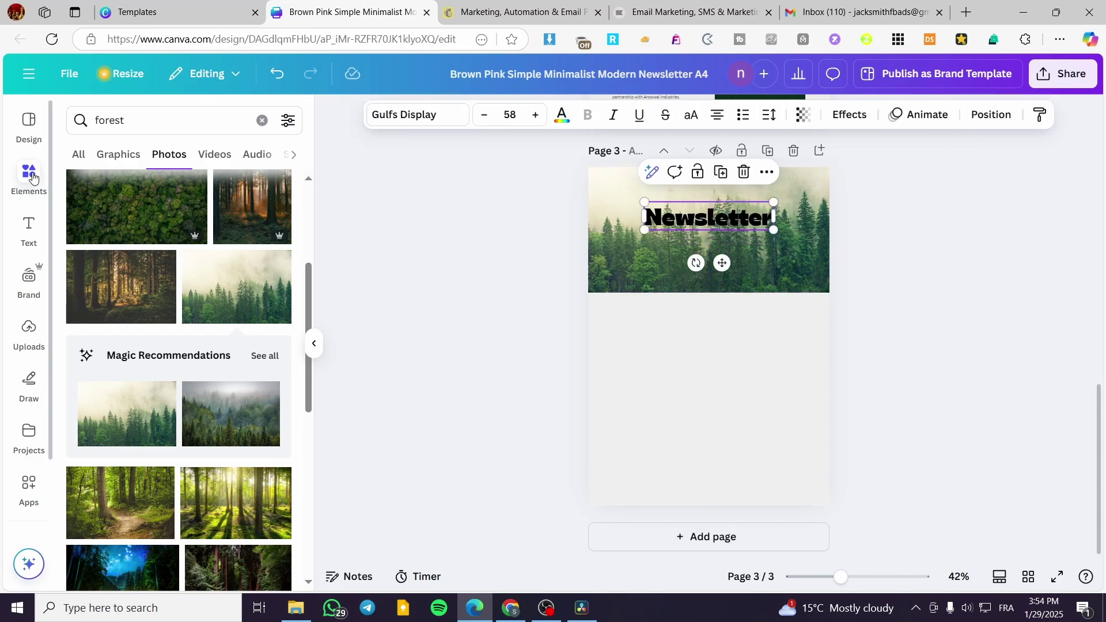
Add a subheading reading "For the month of January" below the "Newsletter" heading
left_click(25, 246)
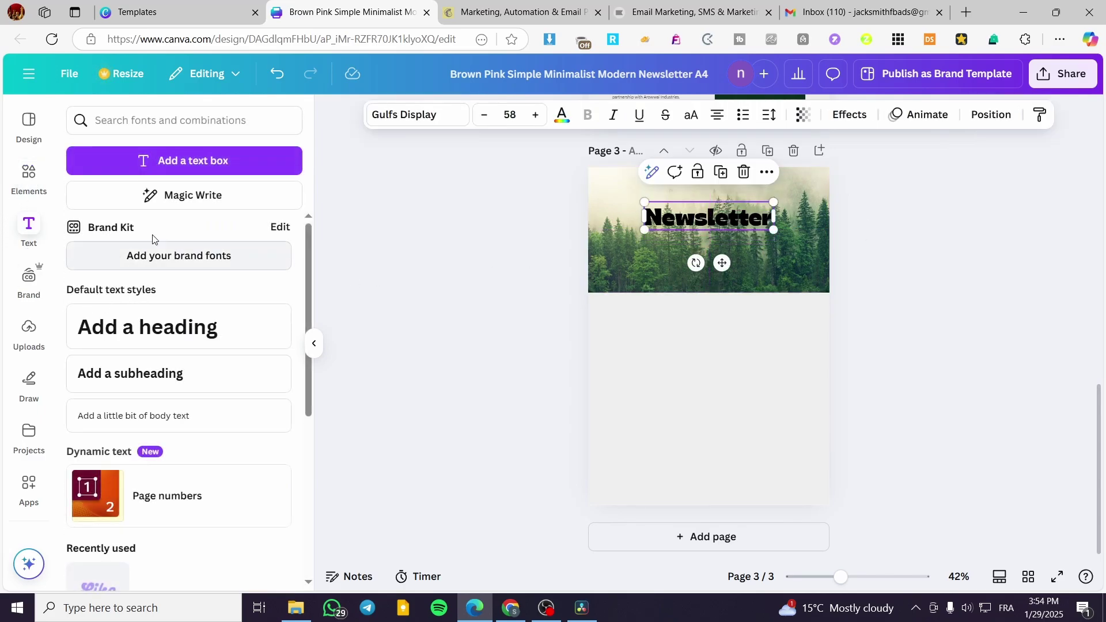
left_click(188, 384)
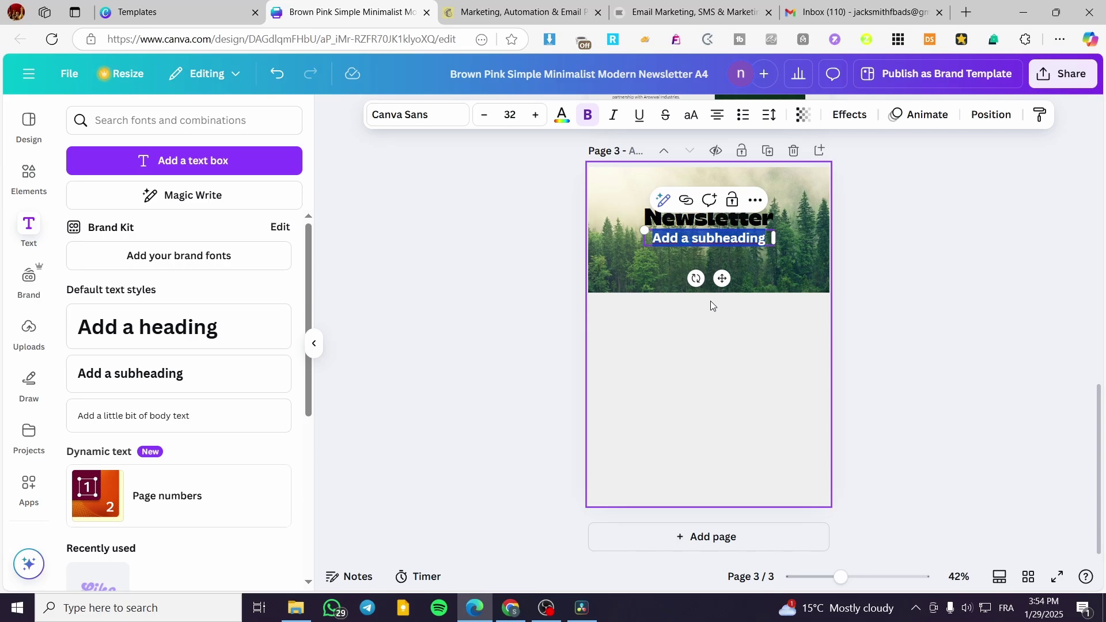
type("For")
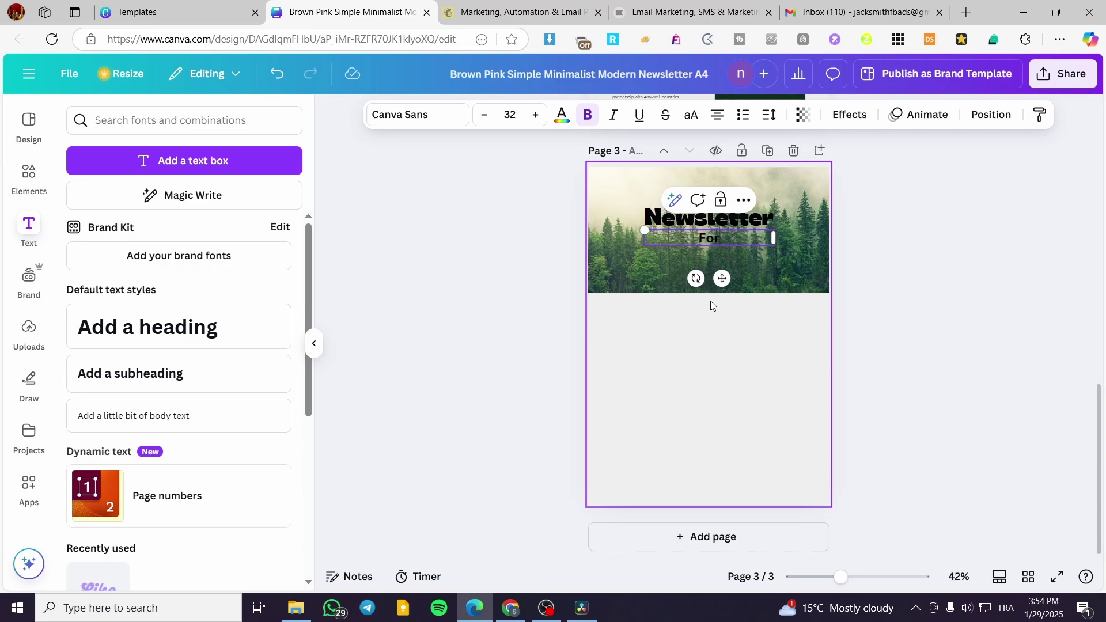
type(" the month of")
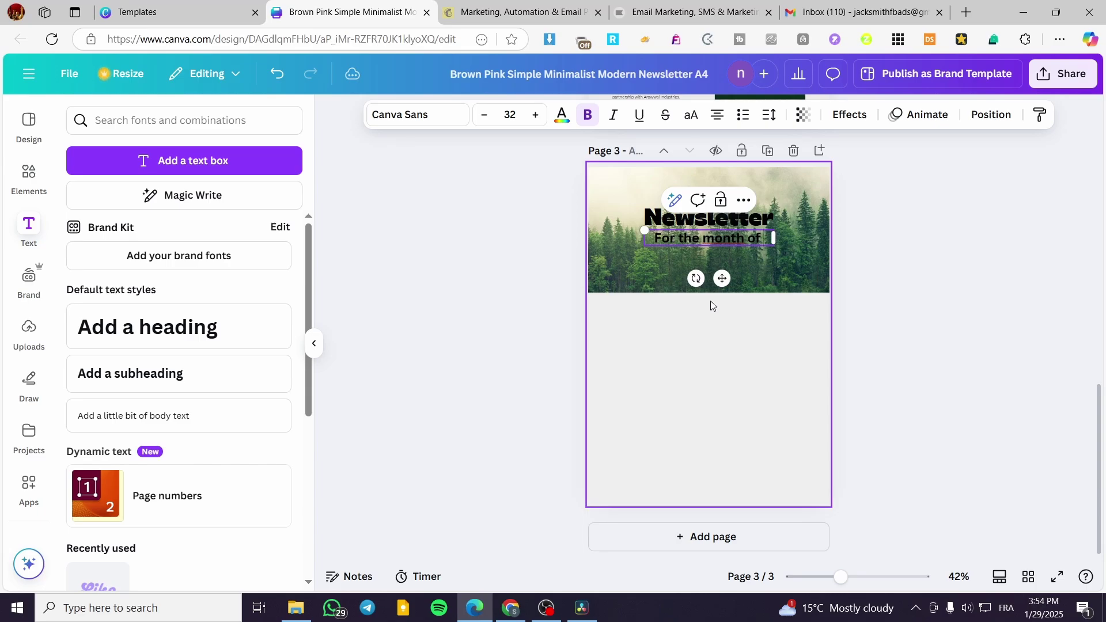
type(" January")
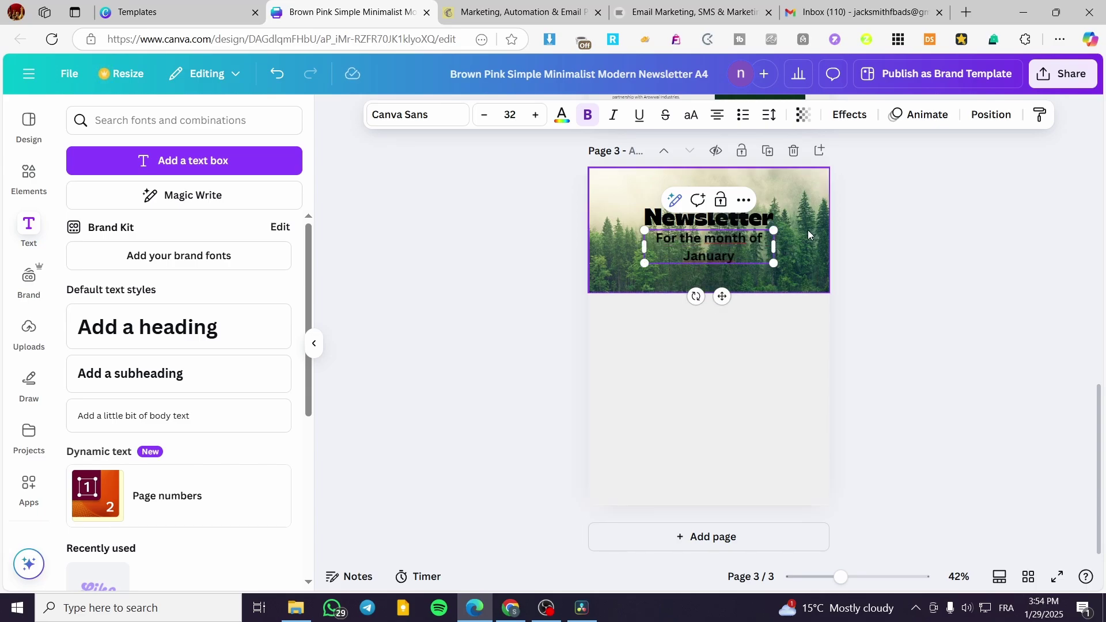
Fit the subheading on one line, shrink it to about size 19.8 and centre it directly beneath the heading
left_click_drag(774, 247, 812, 247)
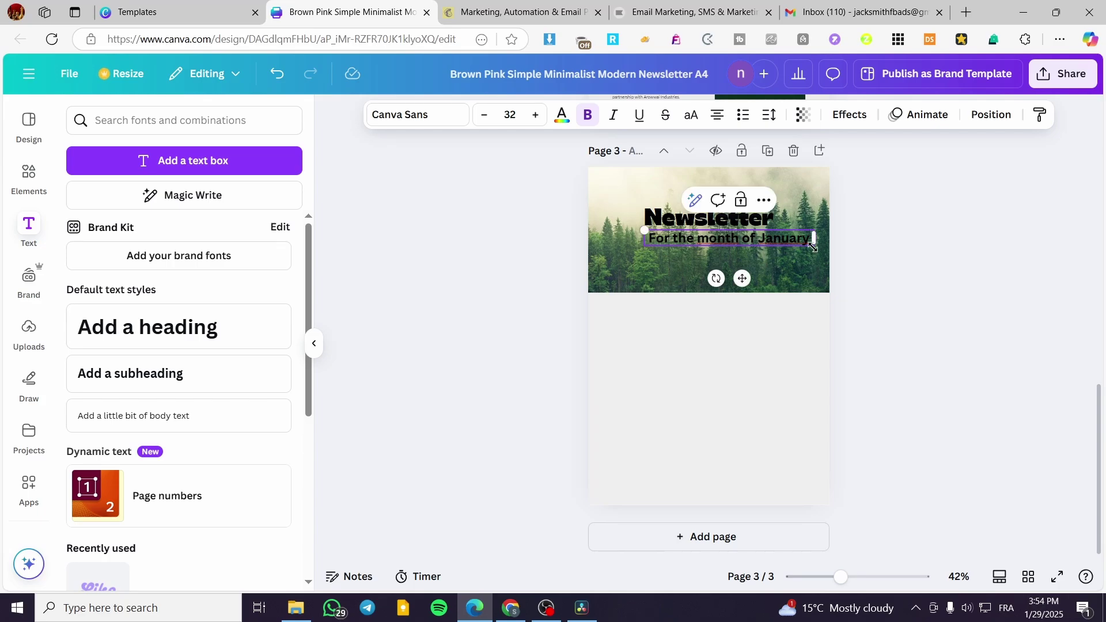
left_click_drag(645, 231, 709, 236)
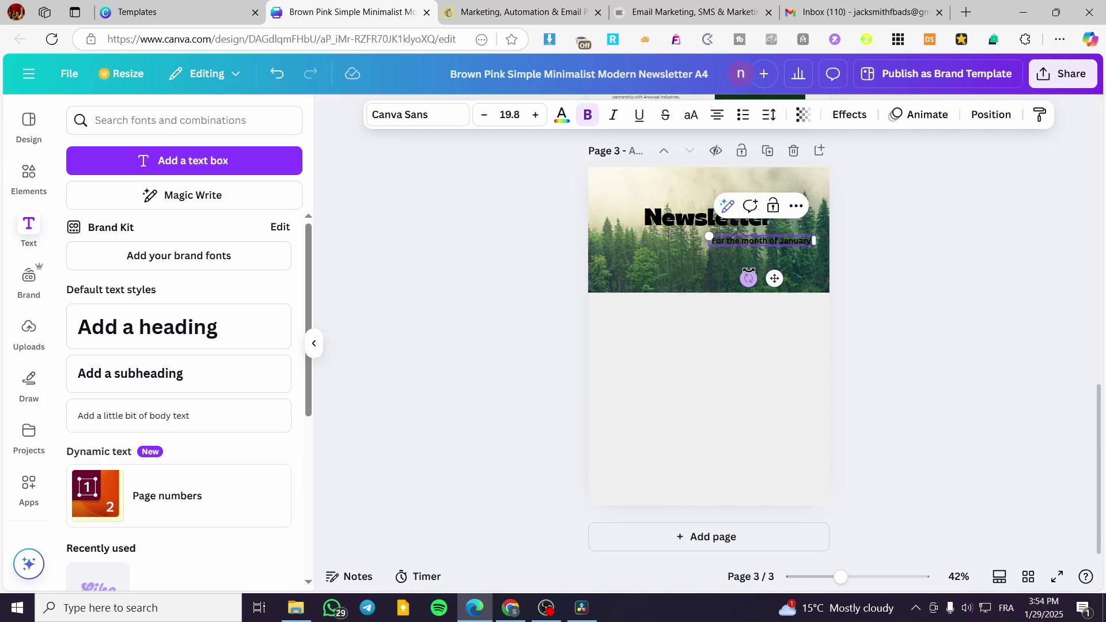
left_click_drag(765, 278, 722, 269)
left_click(916, 261)
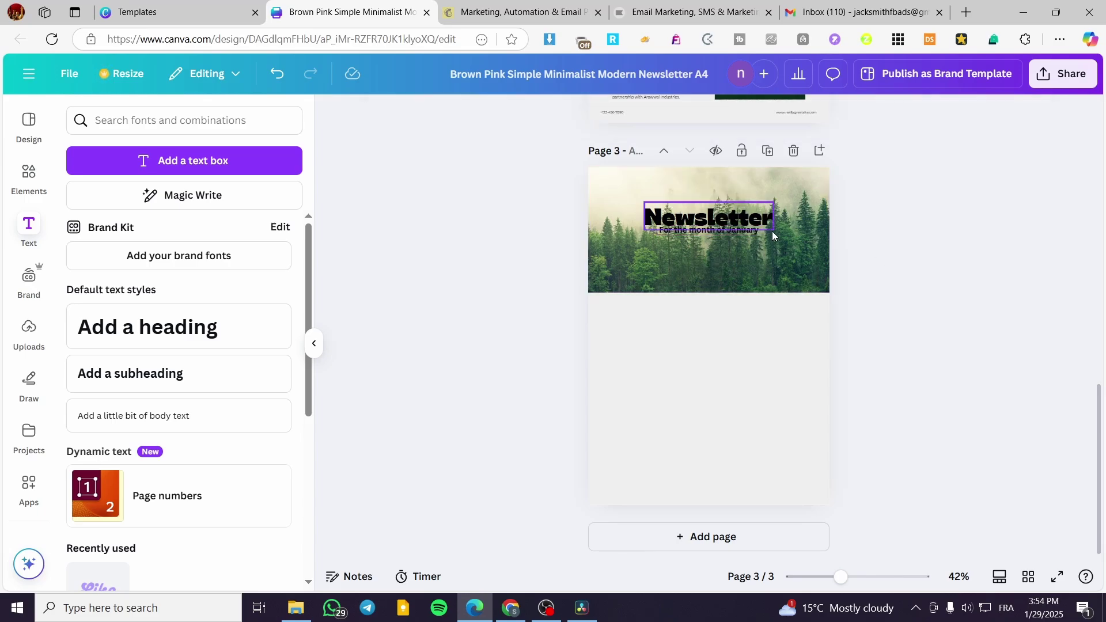
Change the subheading's text color to the light grey from the document colors
left_click(720, 234)
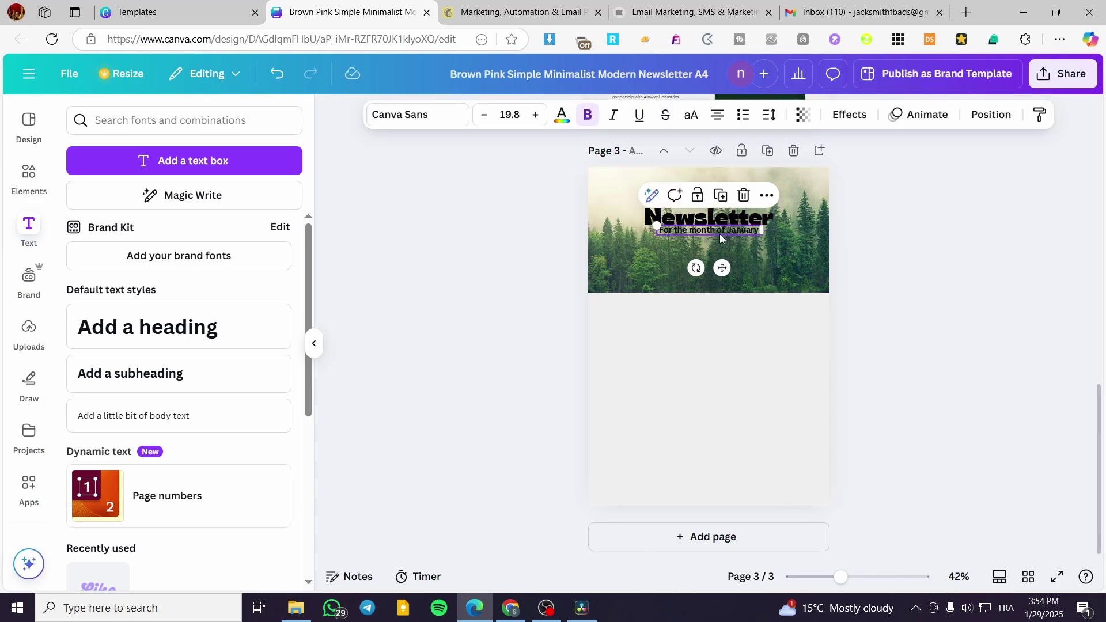
left_click(561, 114)
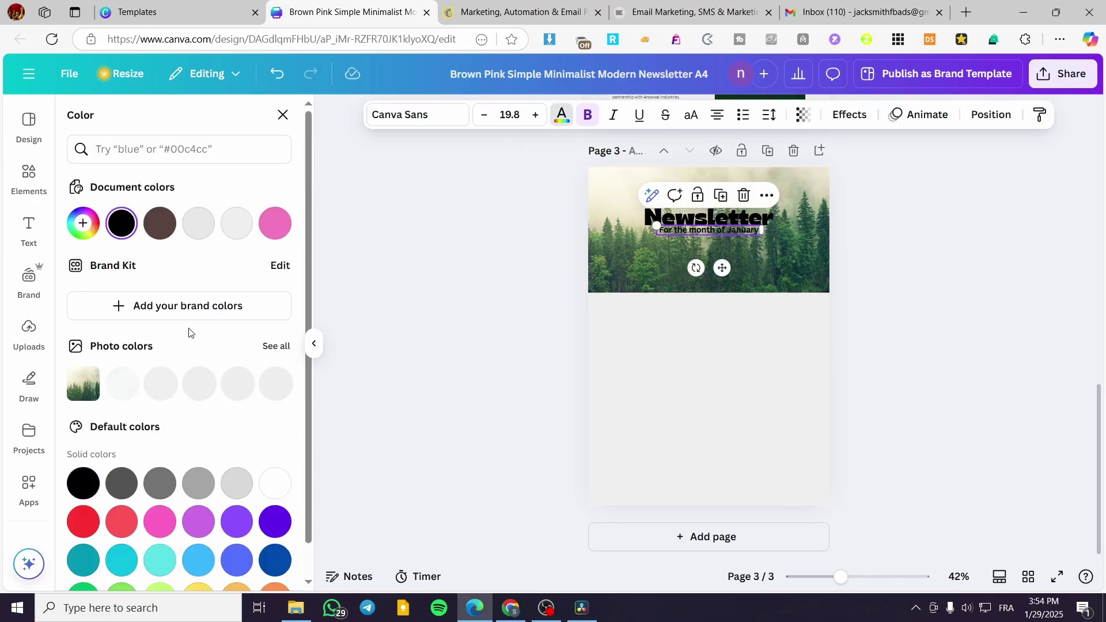
left_click(192, 225)
left_click(931, 244)
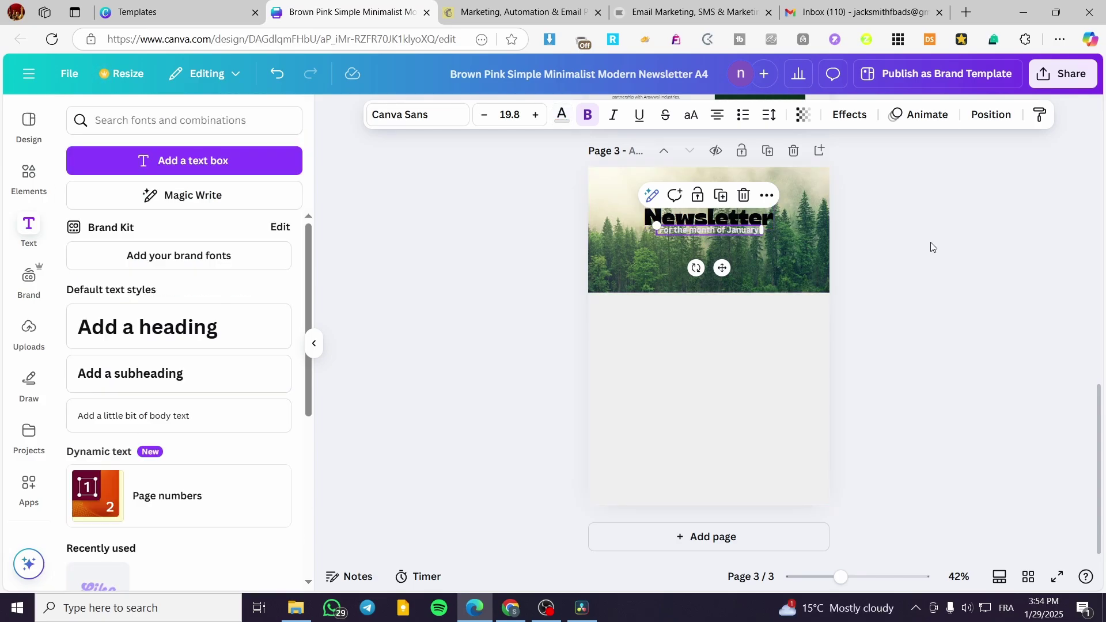
left_click_drag(807, 252, 792, 251)
left_click(949, 302)
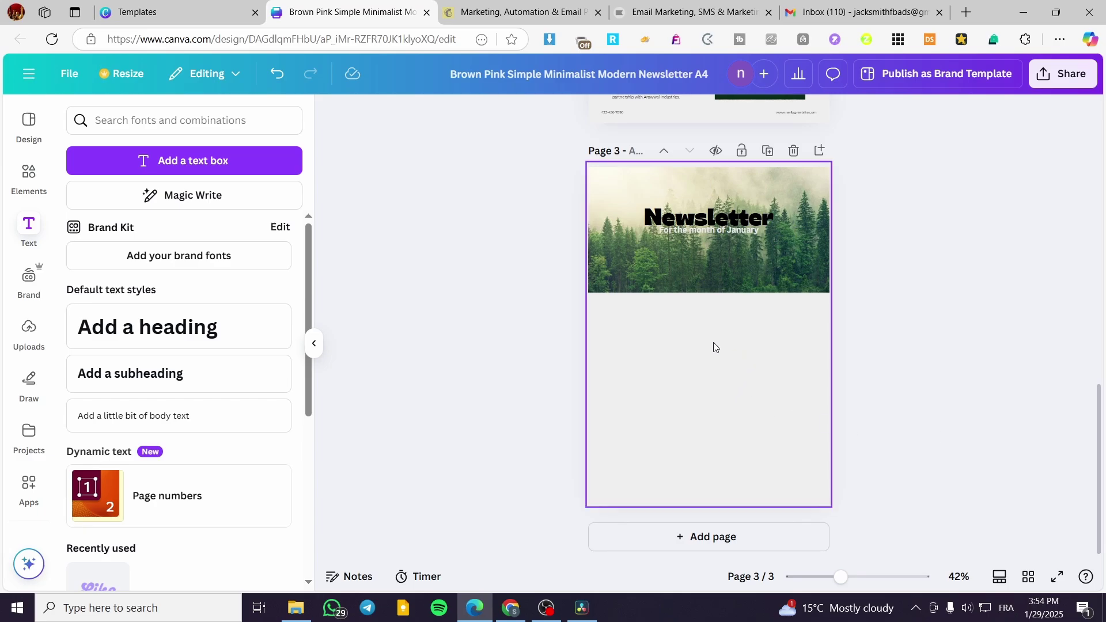
scroll(743, 404, "up", 6)
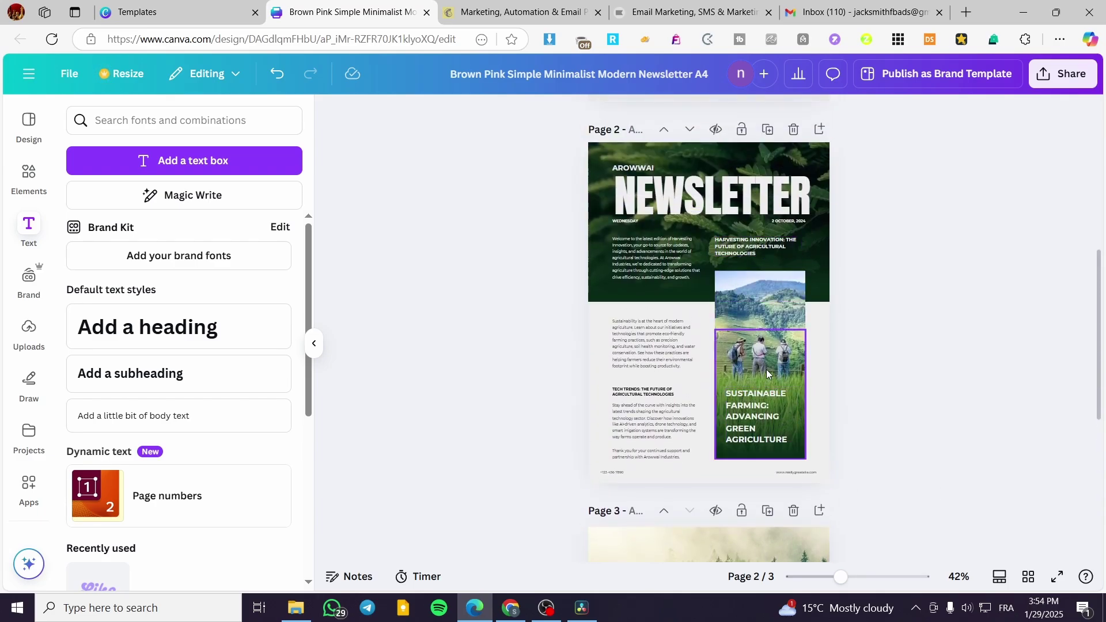
scroll(770, 329, "down", 5)
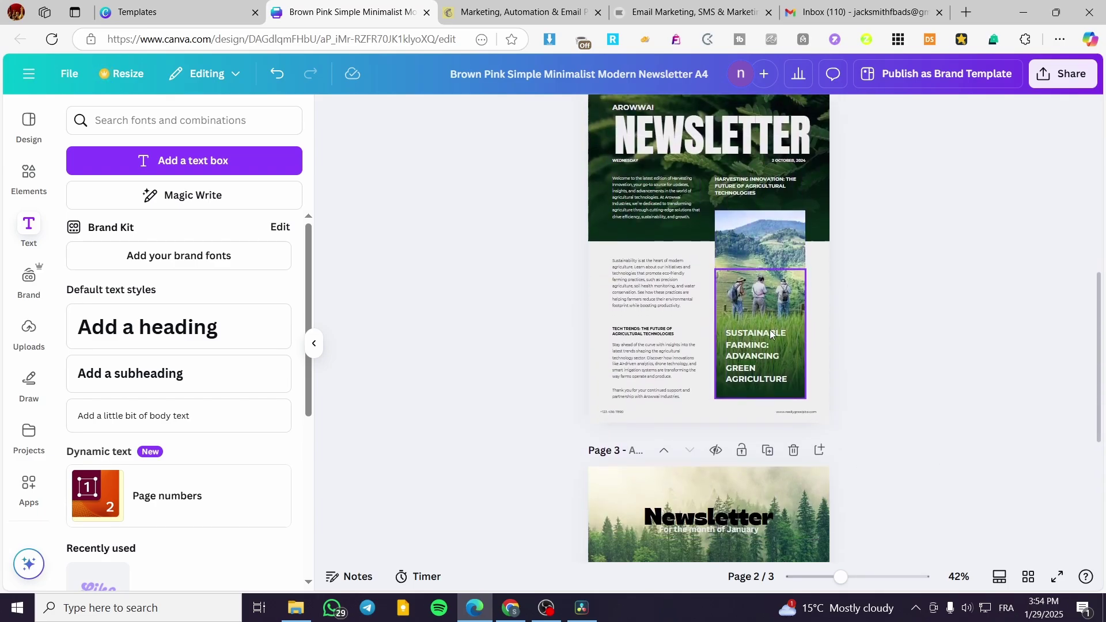
scroll(727, 333, "up", 4)
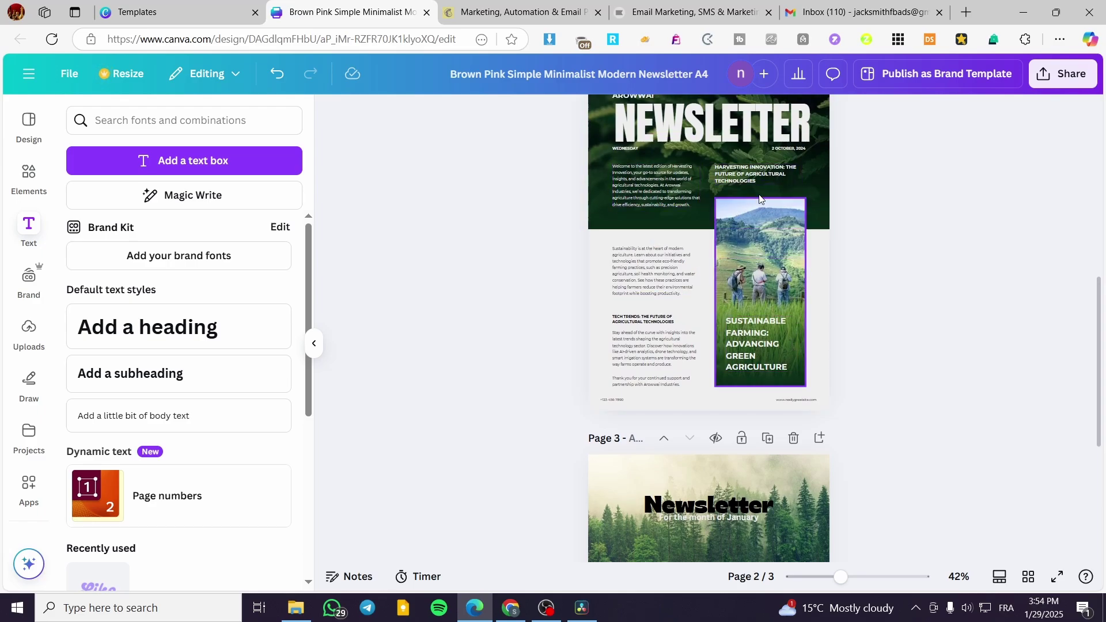
left_click(179, 163)
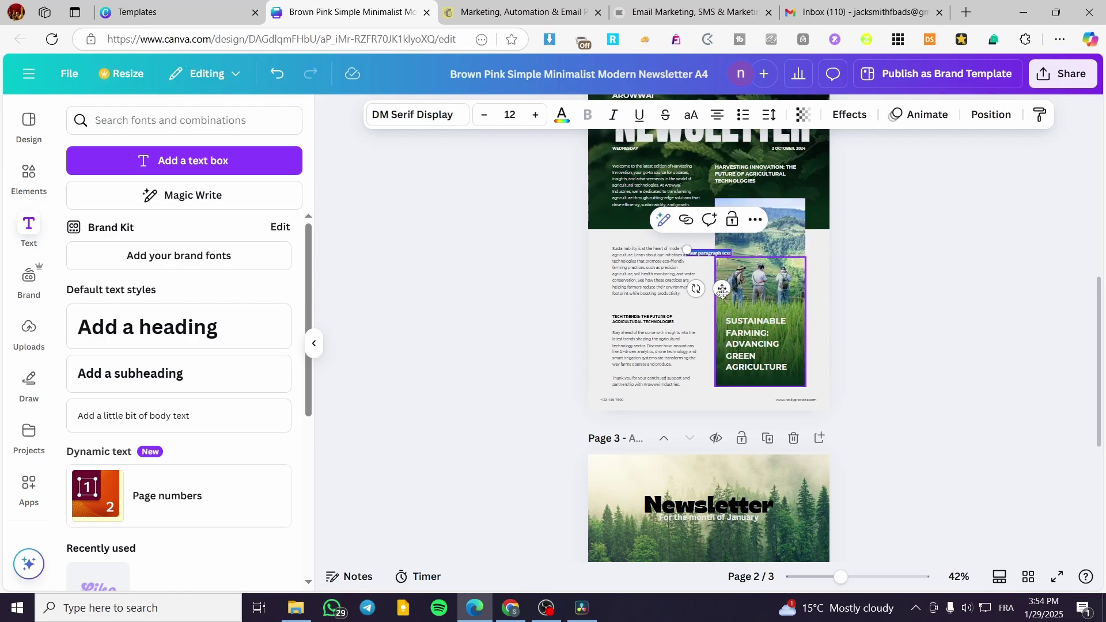
left_click_drag(723, 261, 661, 300)
double_click(649, 280)
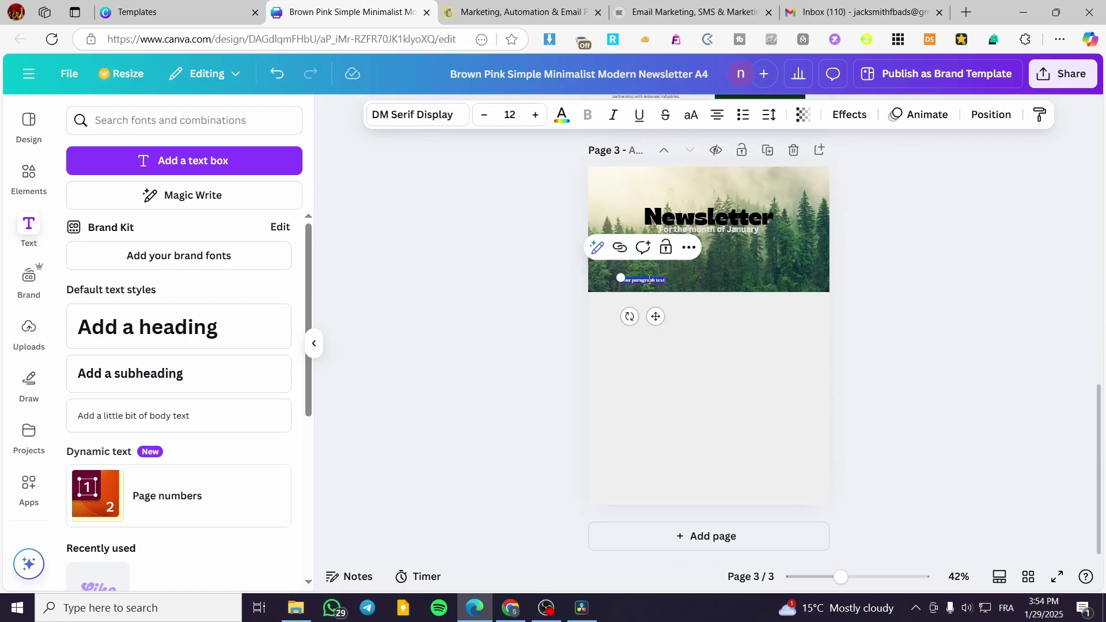
type("sdgdfgd")
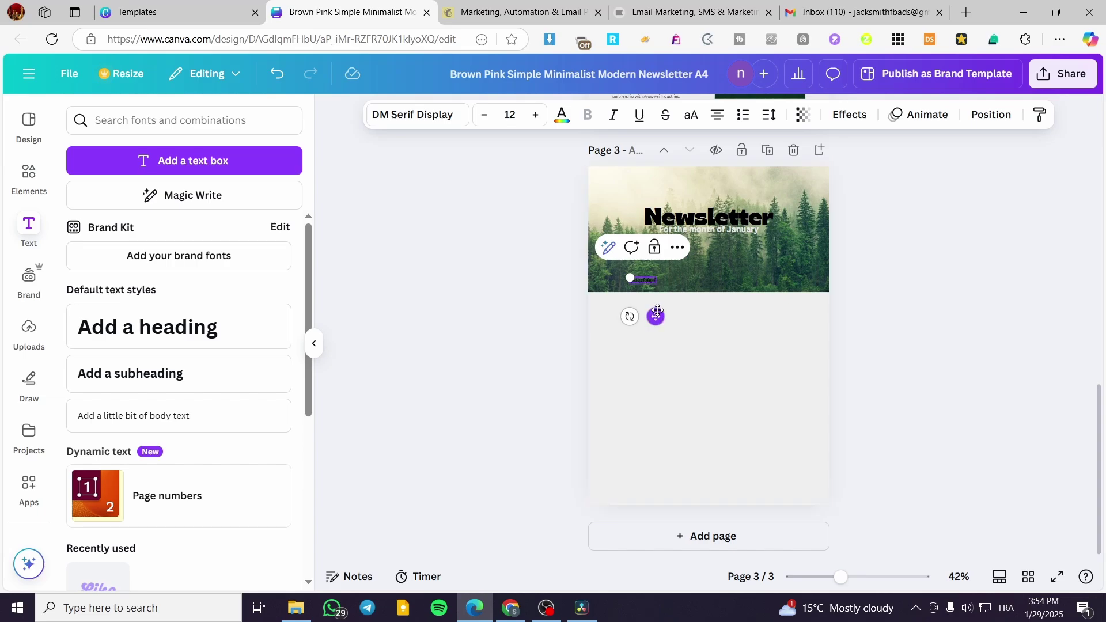
key("ctrl+a")
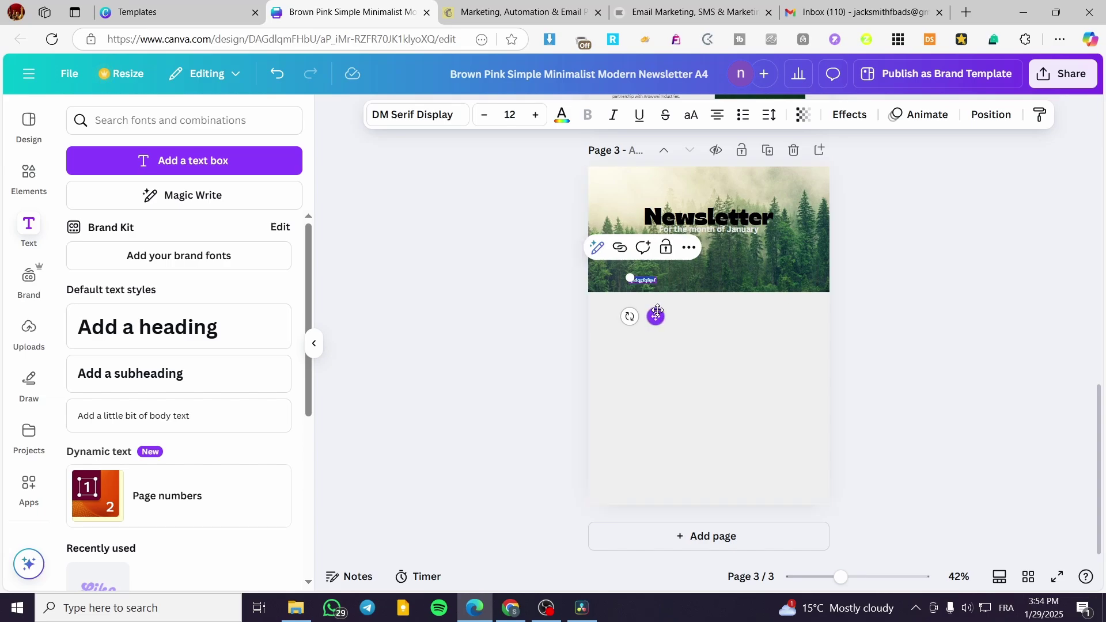
type("sdgdfgd")
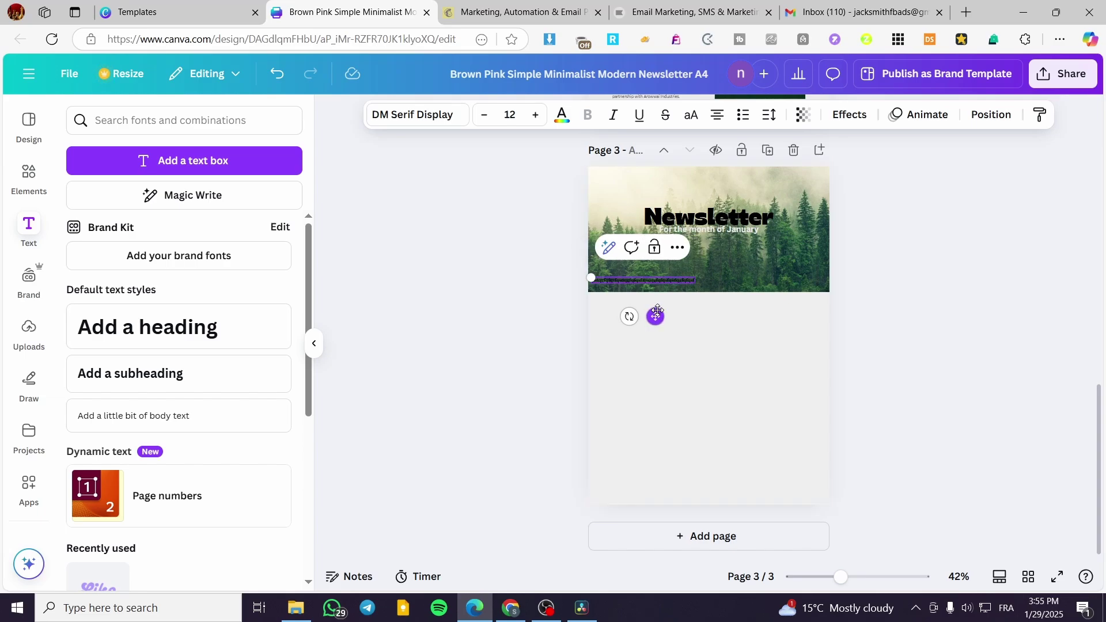
left_click_drag(657, 311, 663, 398)
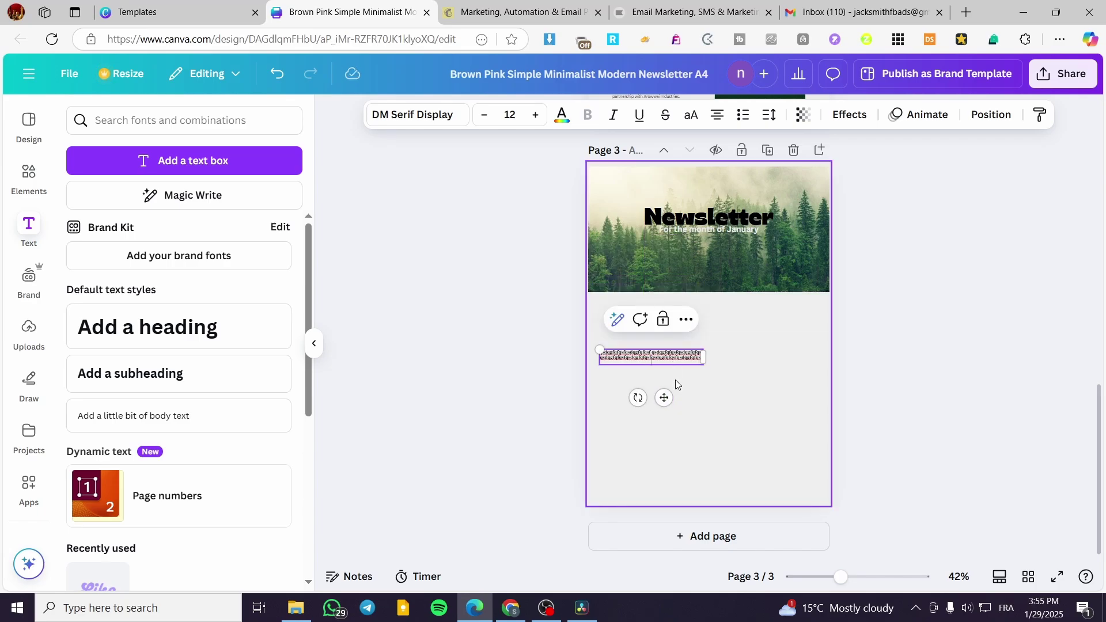
left_click(754, 398)
key("Delete")
Duplicate page 2's welcome paragraph and place the copy on page 3, just below the forest header banner
scroll(739, 313, "up", 4)
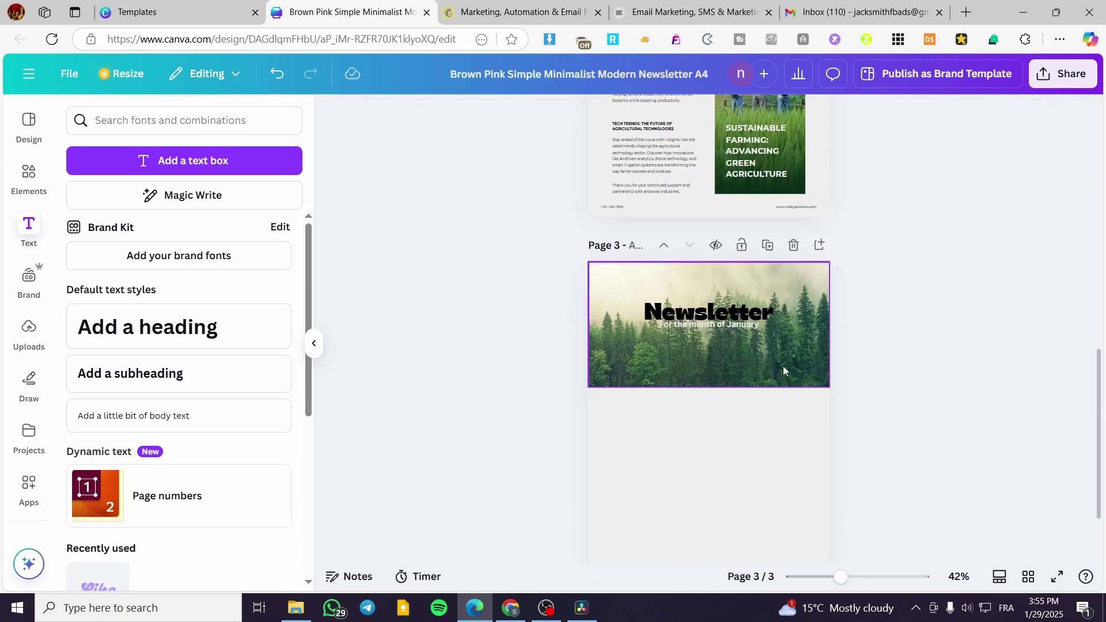
scroll(682, 217, "up", 3)
left_click(669, 249)
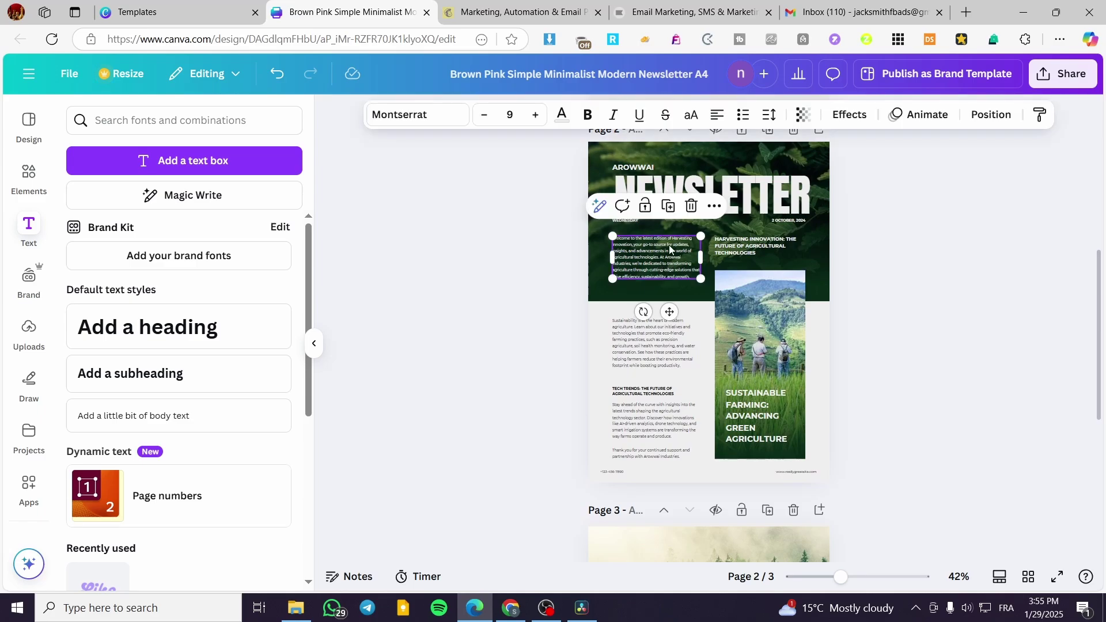
left_click(661, 211)
left_click_drag(706, 331, 717, 503)
Change the copied welcome paragraph's text color to black, enlarge it to about size 15.5 and move it slightly lower beneath the banner
left_click(561, 114)
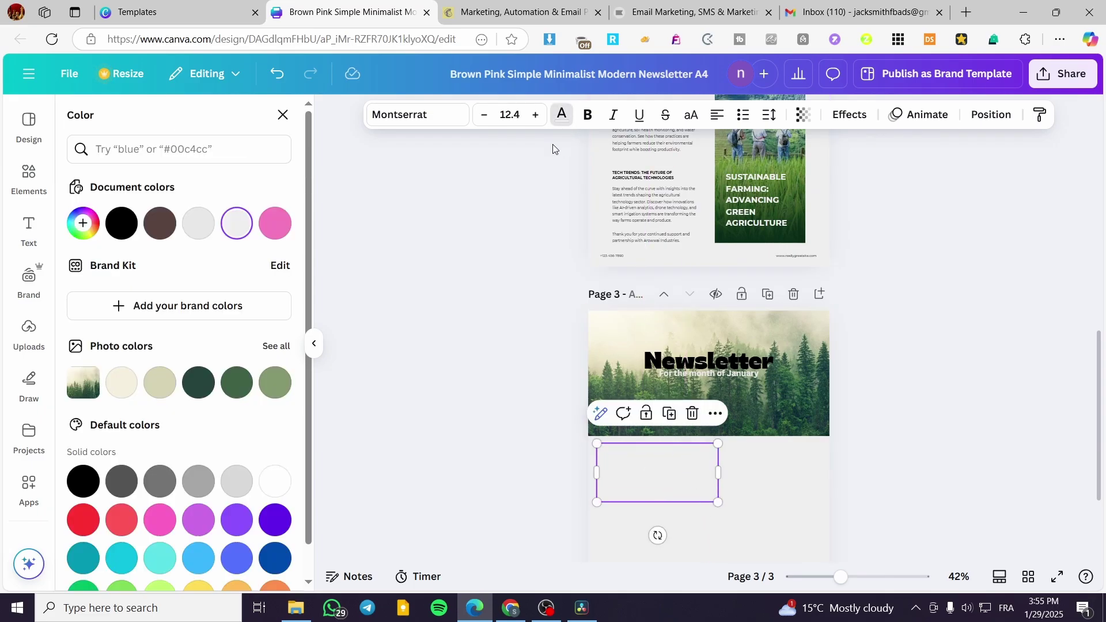
left_click(276, 487)
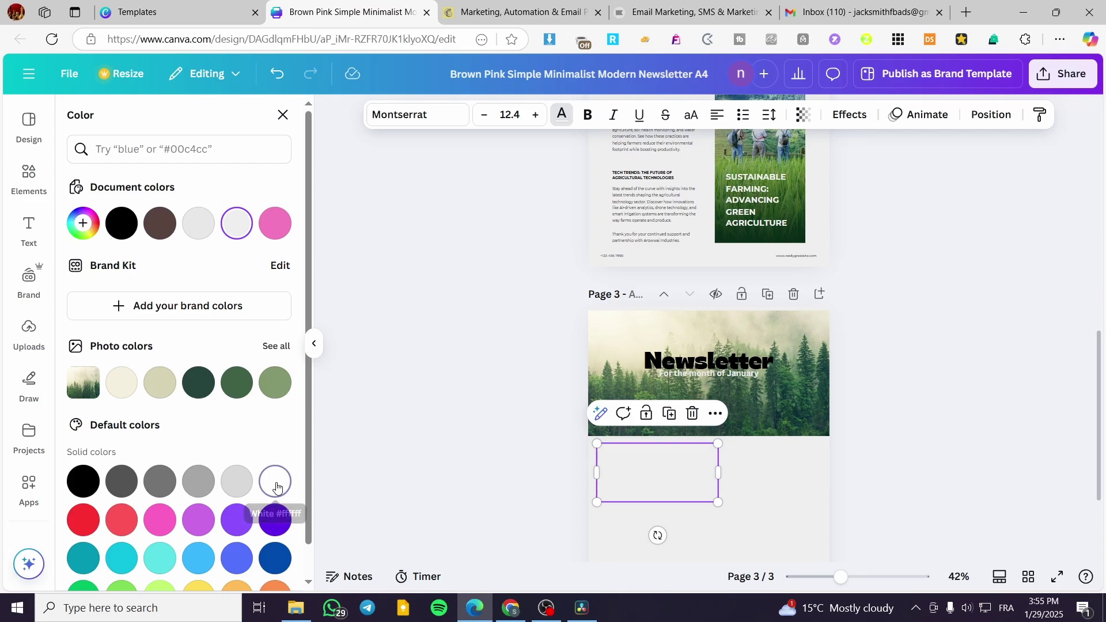
left_click(84, 489)
left_click_drag(717, 502, 749, 517)
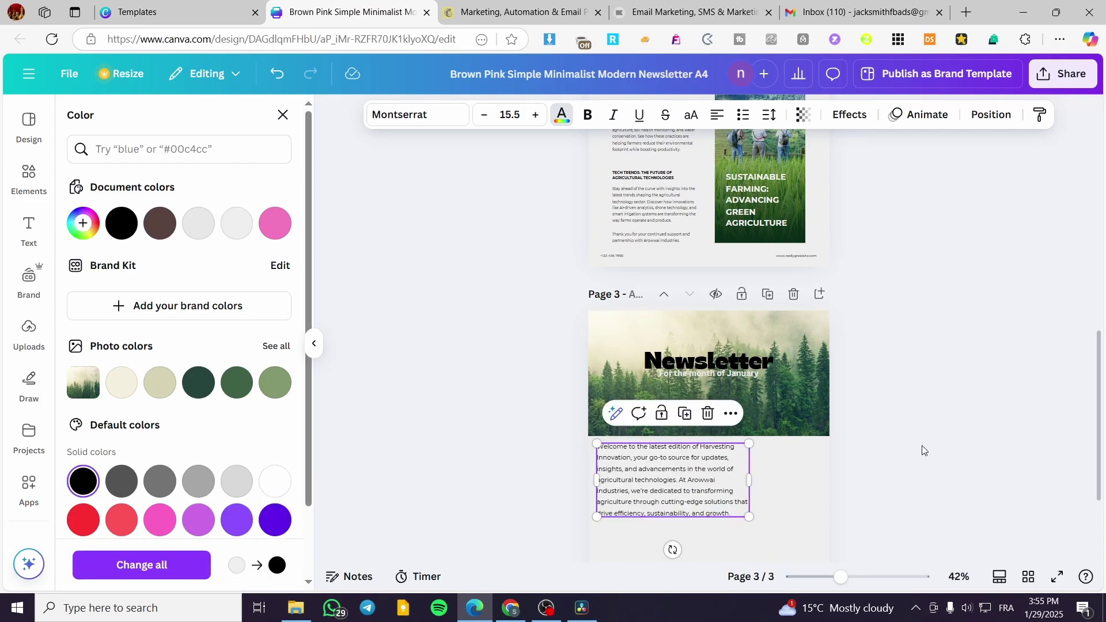
scroll(918, 407, "down", 3)
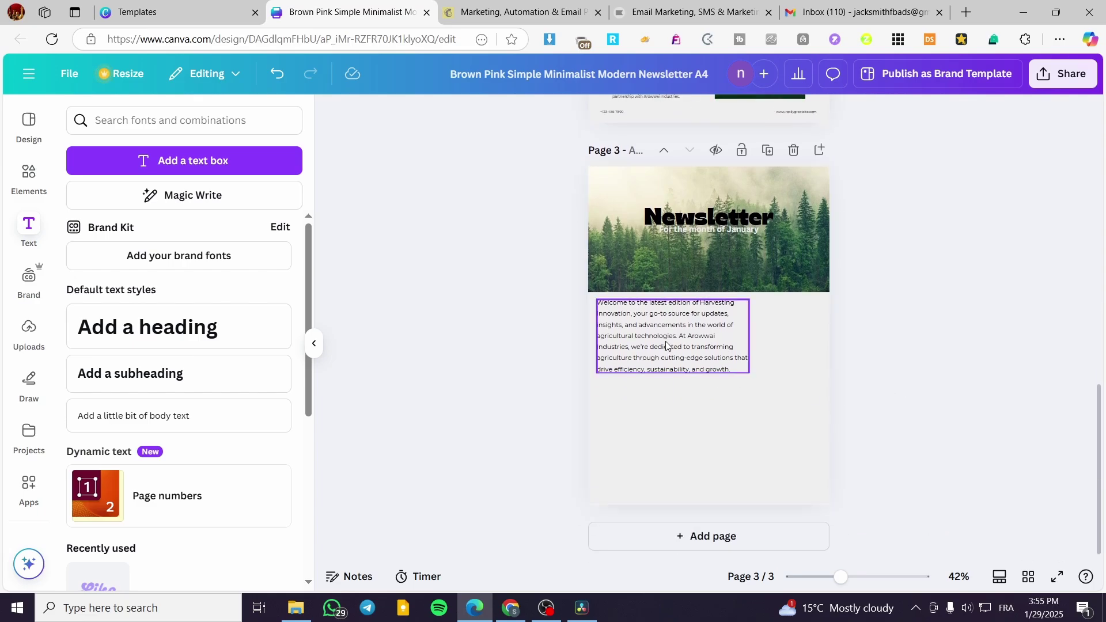
left_click_drag(666, 338, 663, 353)
Copy the farmers-in-a-field photo from page 2 onto page 3 and place it below the banner, near the page's right edge
scroll(745, 388, "up", 7)
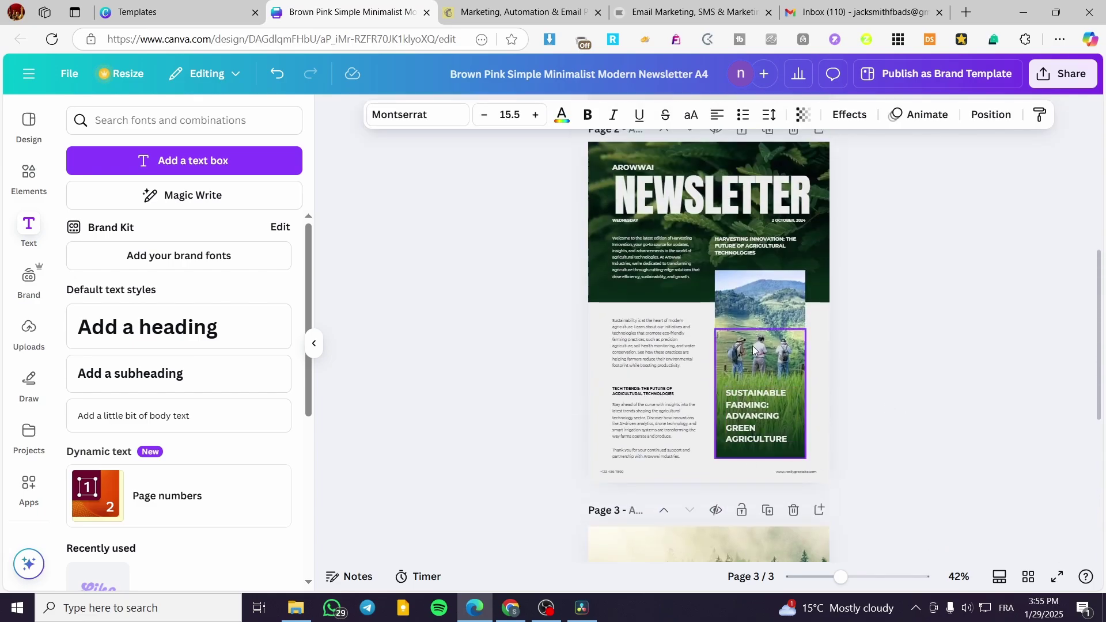
left_click(768, 299)
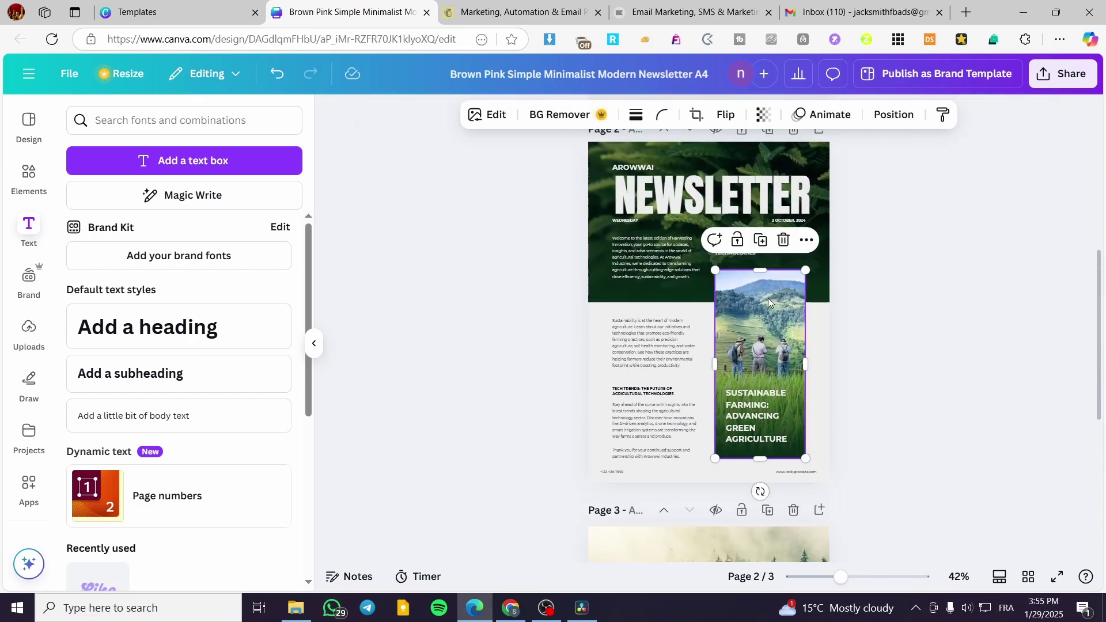
key("ctrl+x")
scroll(766, 403, "down", 7)
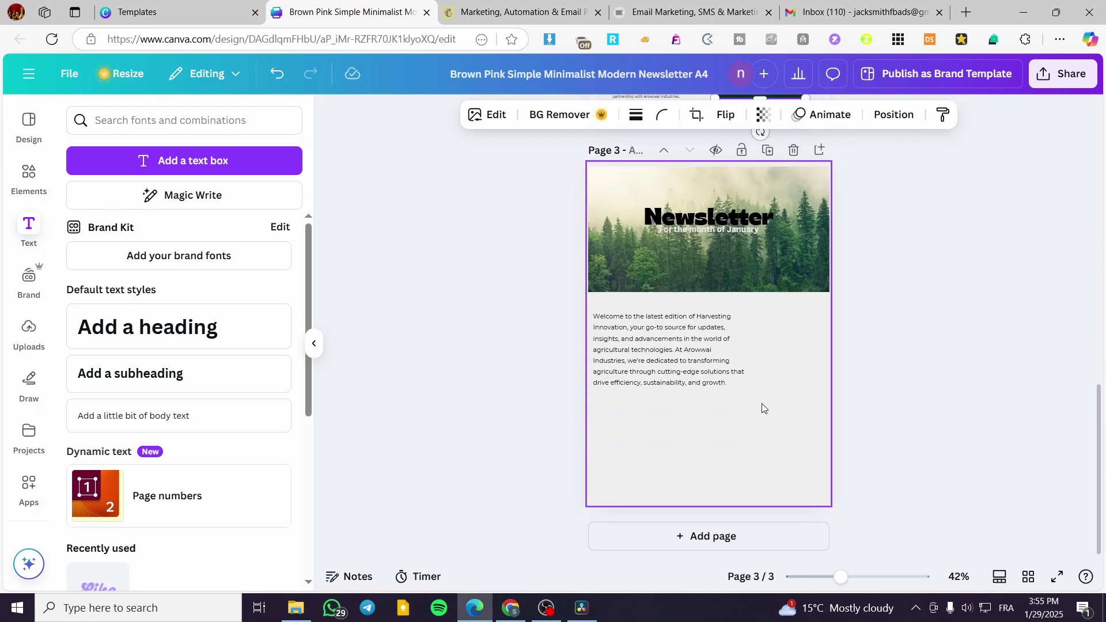
key("ctrl+v")
scroll(881, 413, "up", 9)
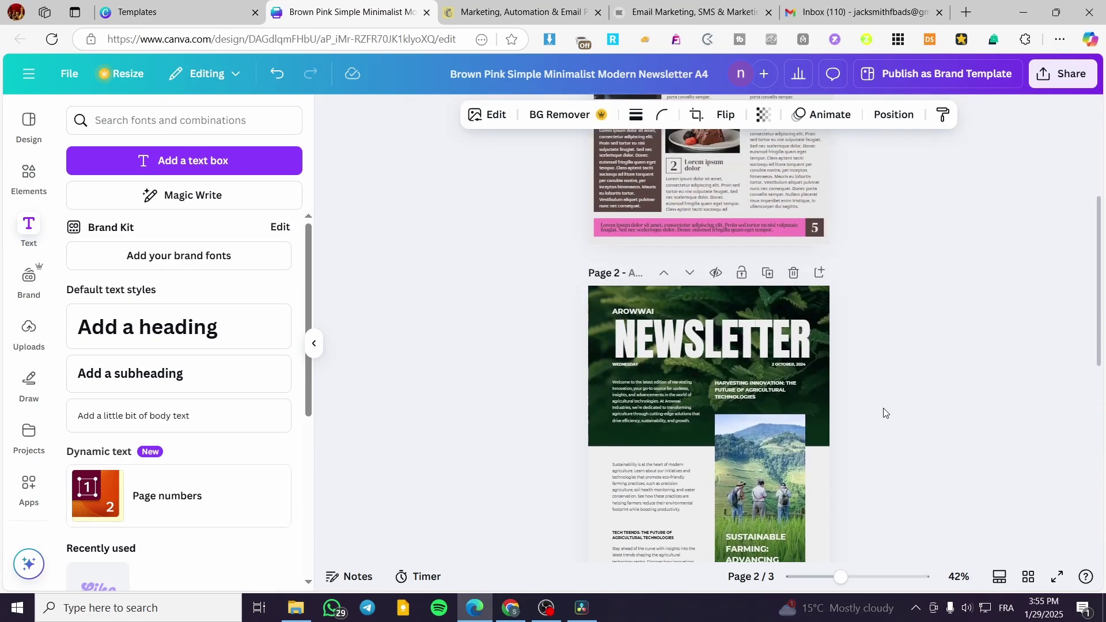
scroll(881, 412, "down", 8)
left_click_drag(779, 431, 792, 429)
Shrink page 3's welcome paragraph to about size 12.3 and position it beside the farmers photo without overlapping
left_click(676, 423)
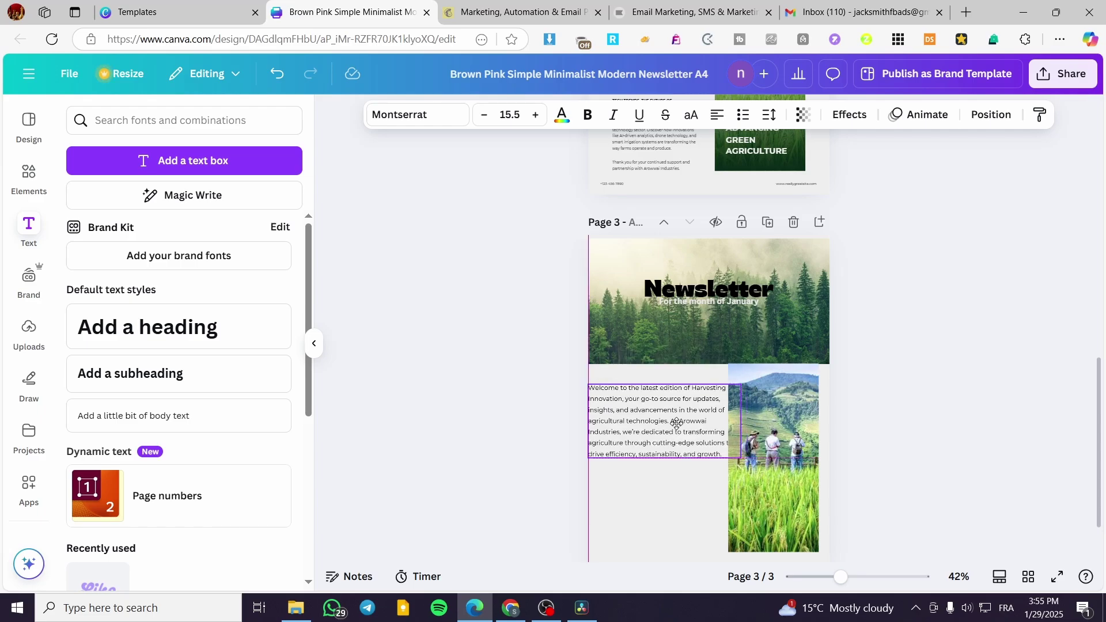
left_click_drag(741, 458, 713, 439)
left_click_drag(653, 419, 662, 419)
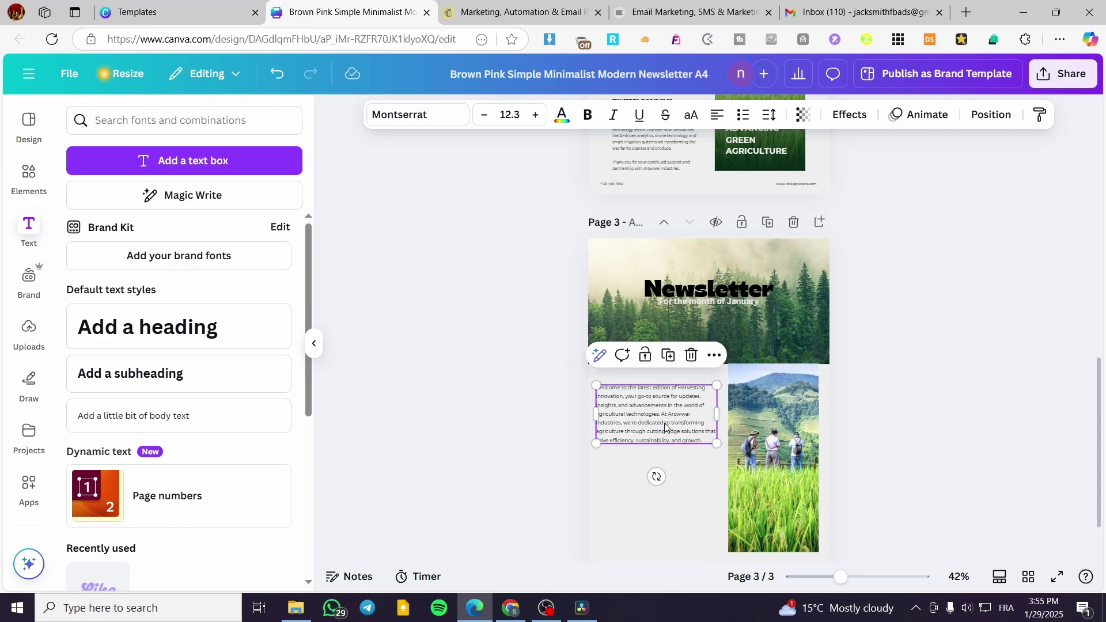
scroll(665, 426, "up", 1)
scroll(749, 437, "down", 3)
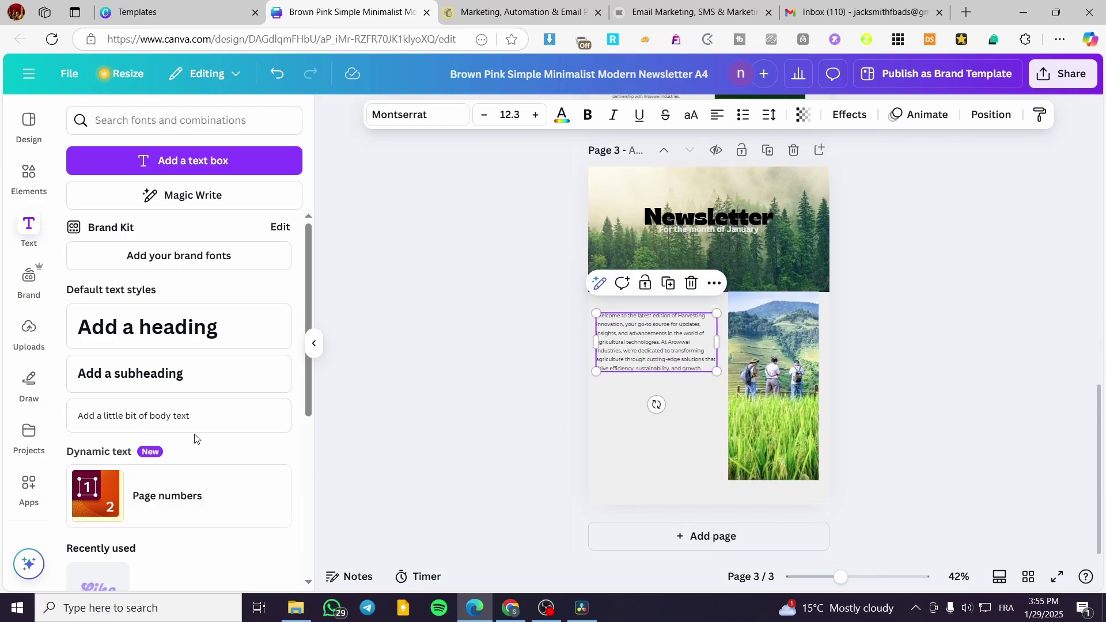
Add a square shape to page 3 and reshape it into a thin full-width footer bar below the farmers photo
scroll(863, 427, "up", 5)
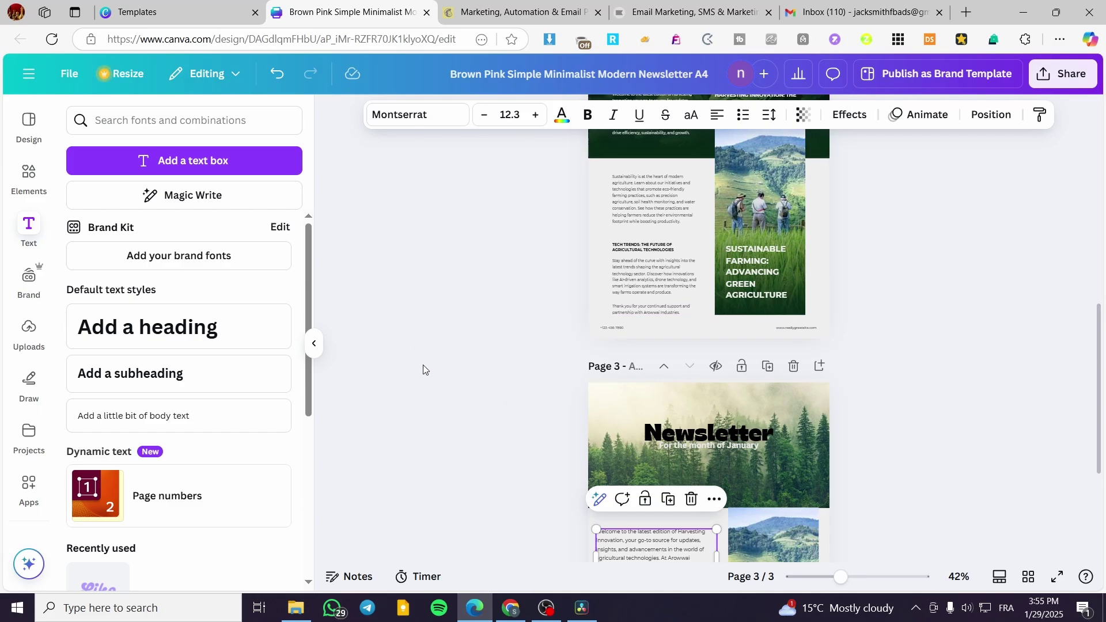
scroll(219, 353, "down", 2)
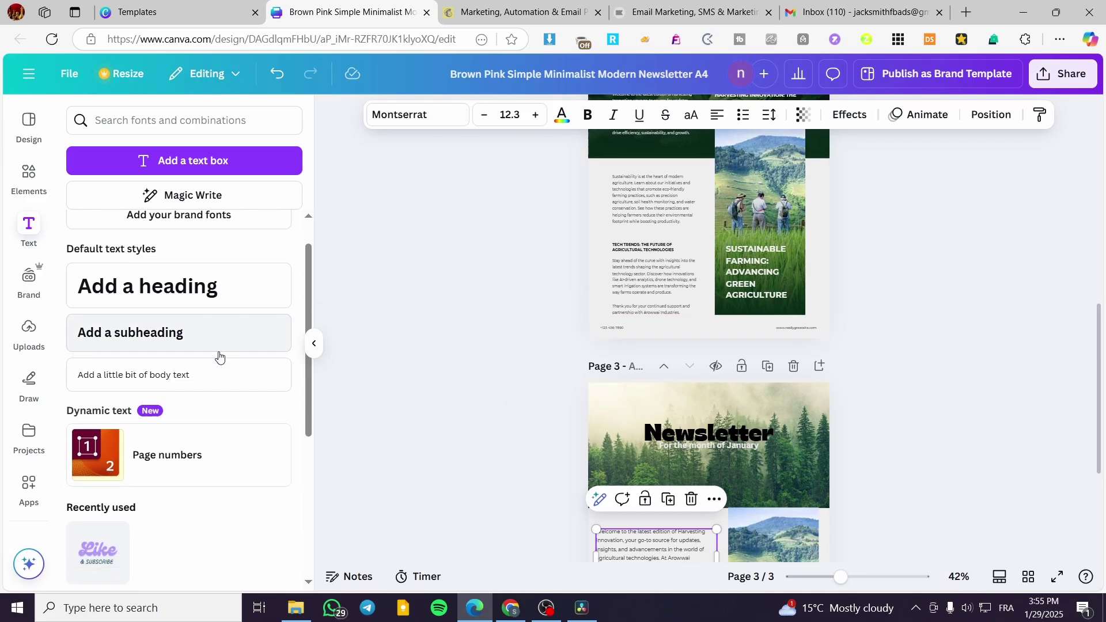
left_click(32, 183)
left_click(79, 154)
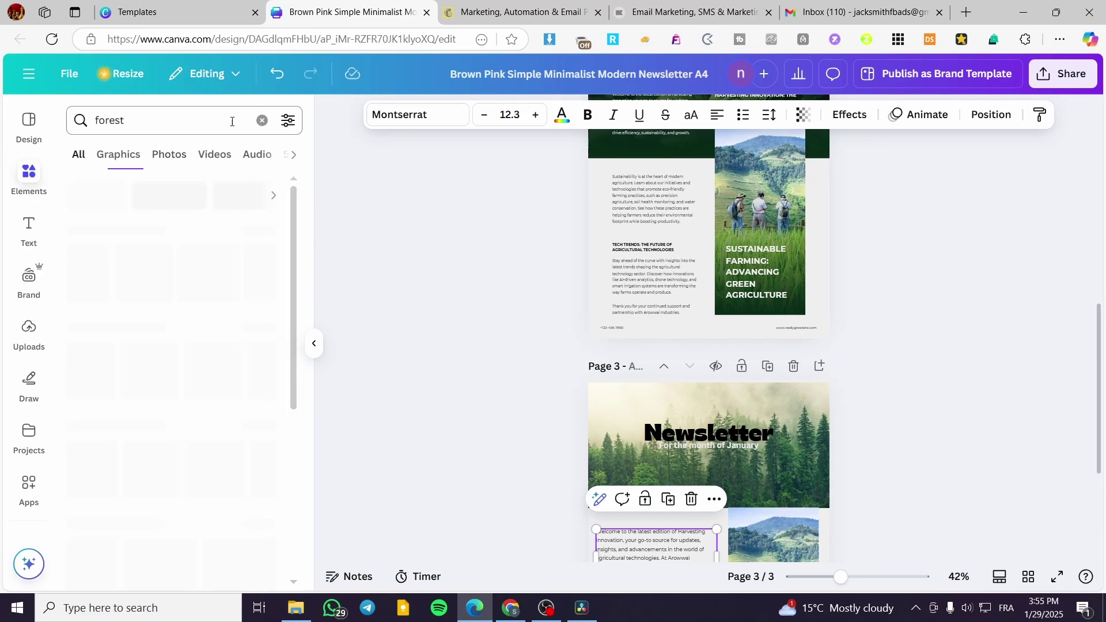
left_click(262, 120)
scroll(96, 198, "up", 10)
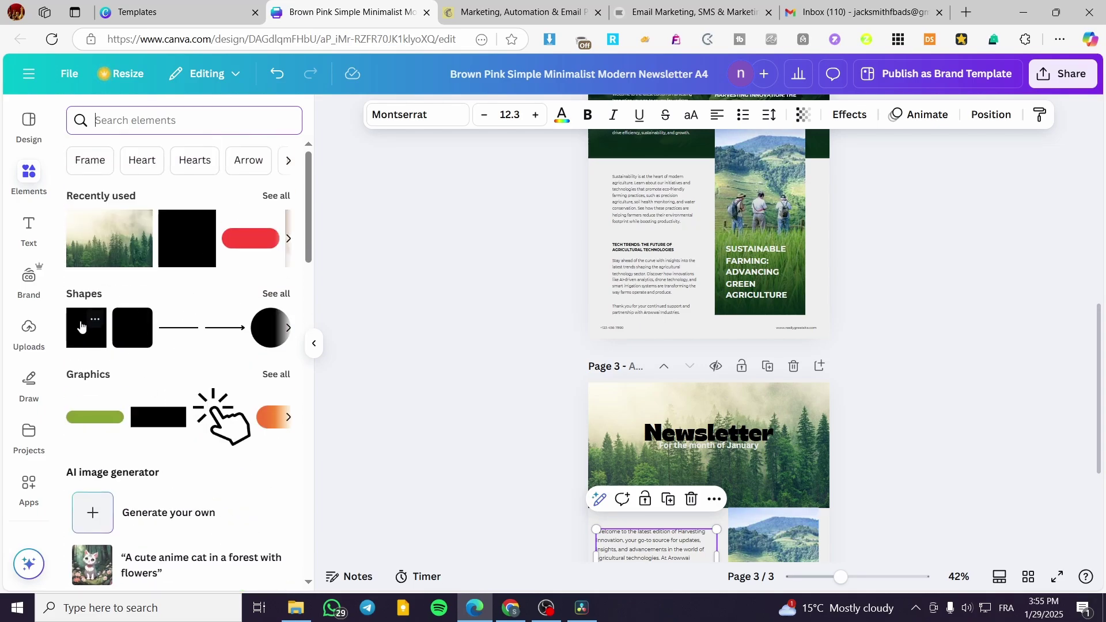
left_click(80, 326)
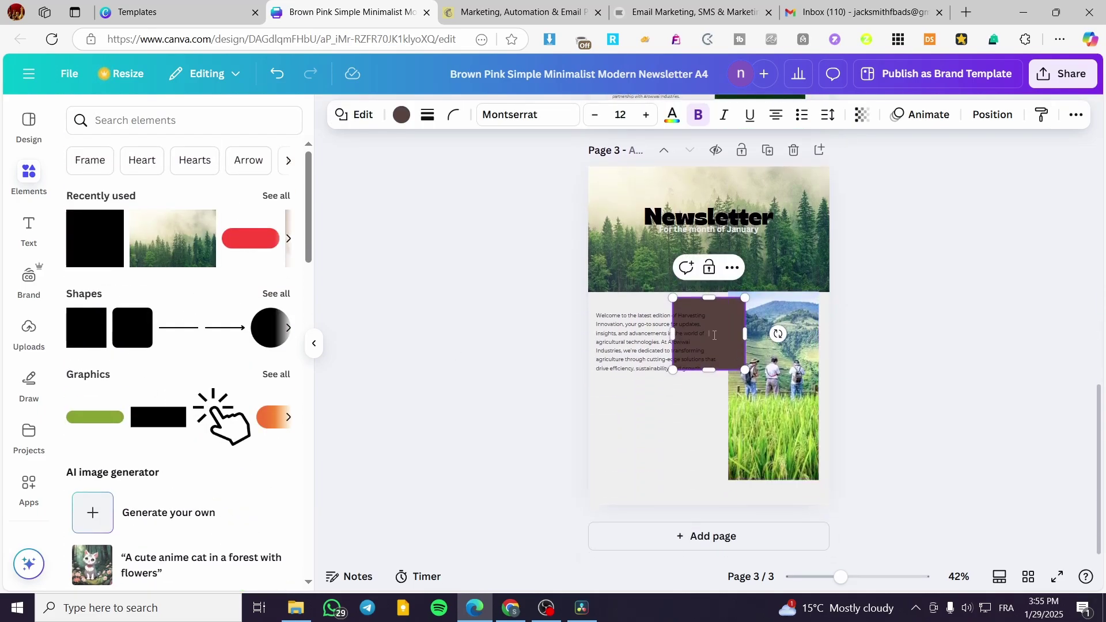
left_click_drag(719, 339, 638, 532)
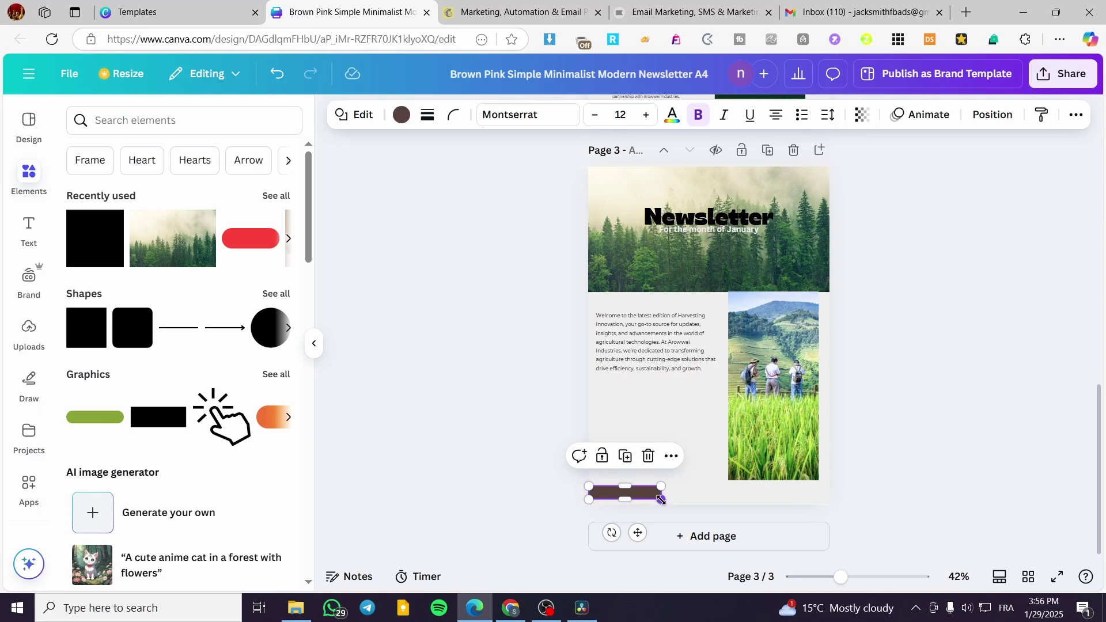
left_click_drag(661, 493, 829, 500)
left_click(924, 494)
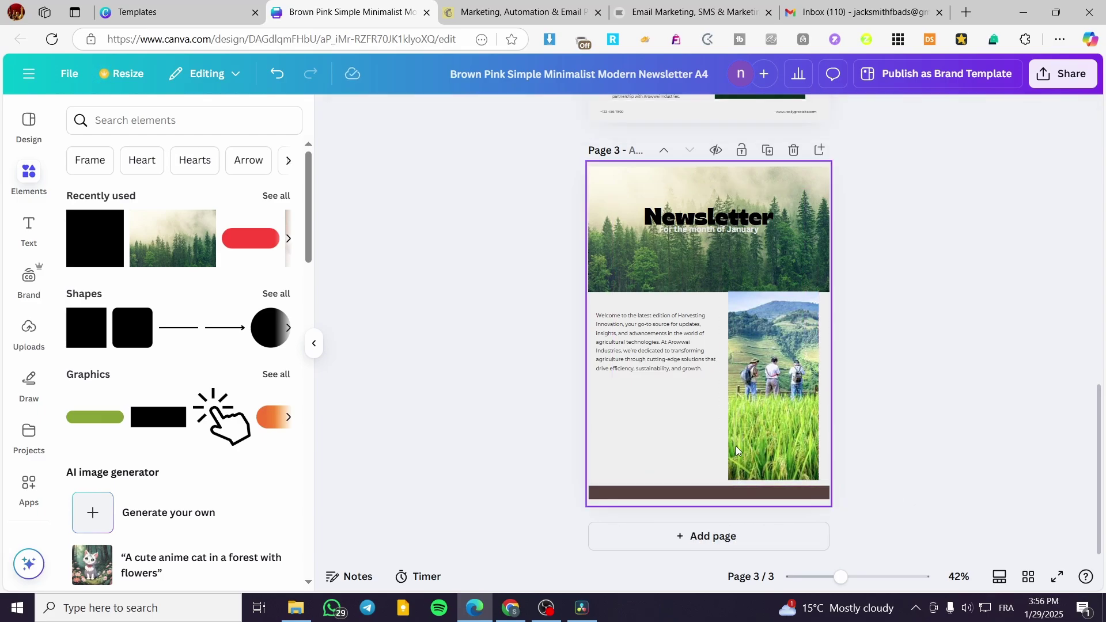
Copy the "Sustainable Farming: Advancing Green Agriculture" heading from page 2 to page 3, placing it below the welcome paragraph
scroll(605, 372, "up", 5)
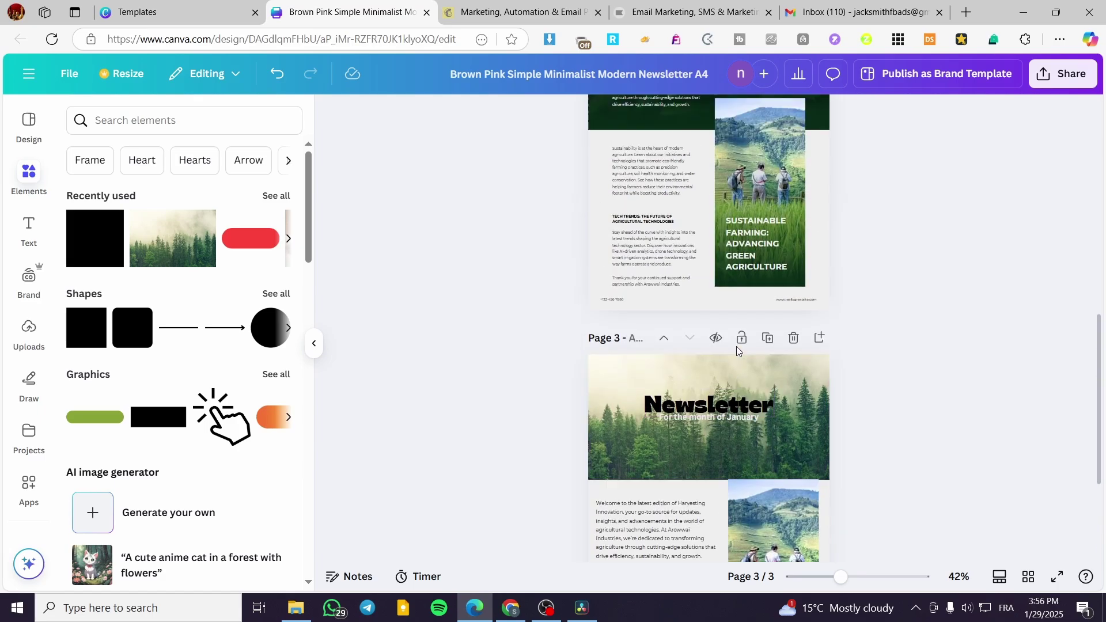
left_click(748, 351)
key("ctrl+c")
scroll(748, 351, "down", 5)
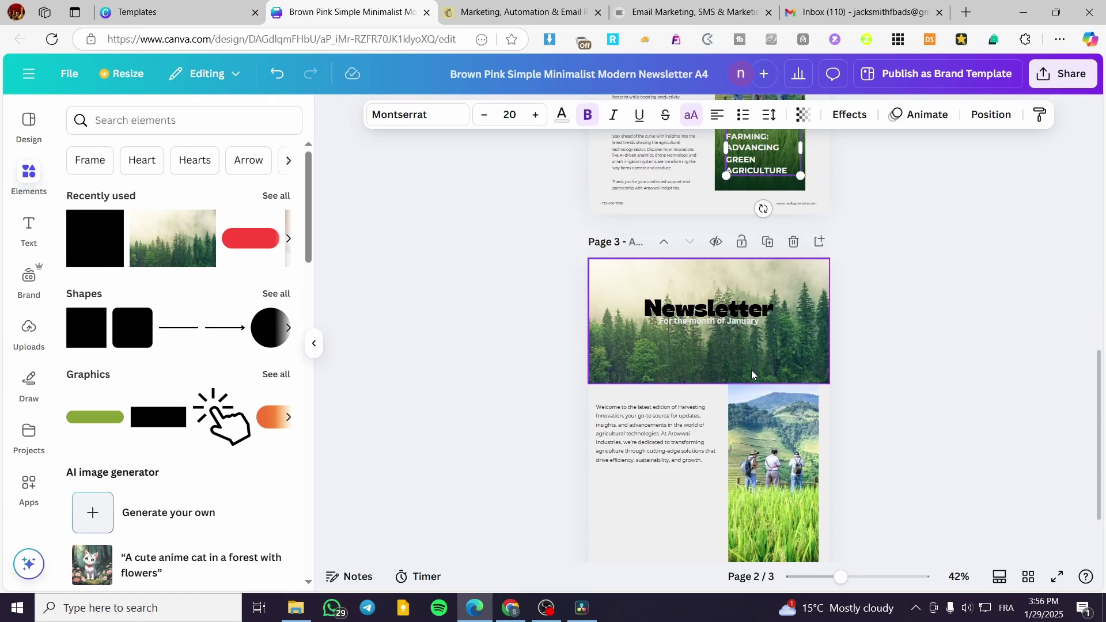
key("ctrl+v")
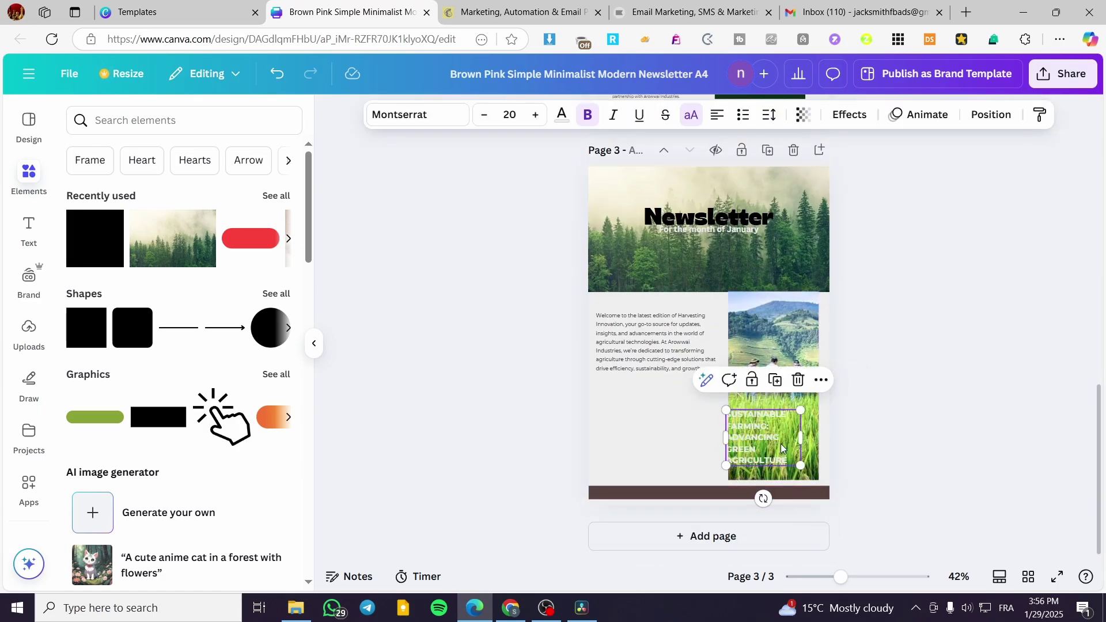
left_click_drag(782, 446, 652, 435)
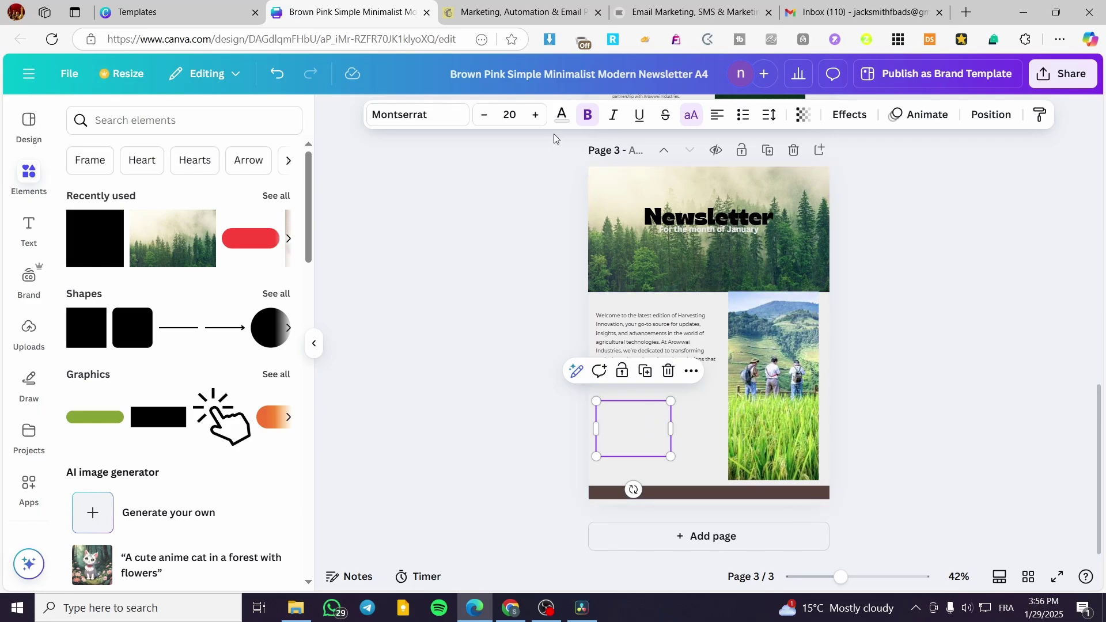
Change the copied "Sustainable Farming" heading's text color to black from the document colors
left_click(562, 115)
left_click(120, 230)
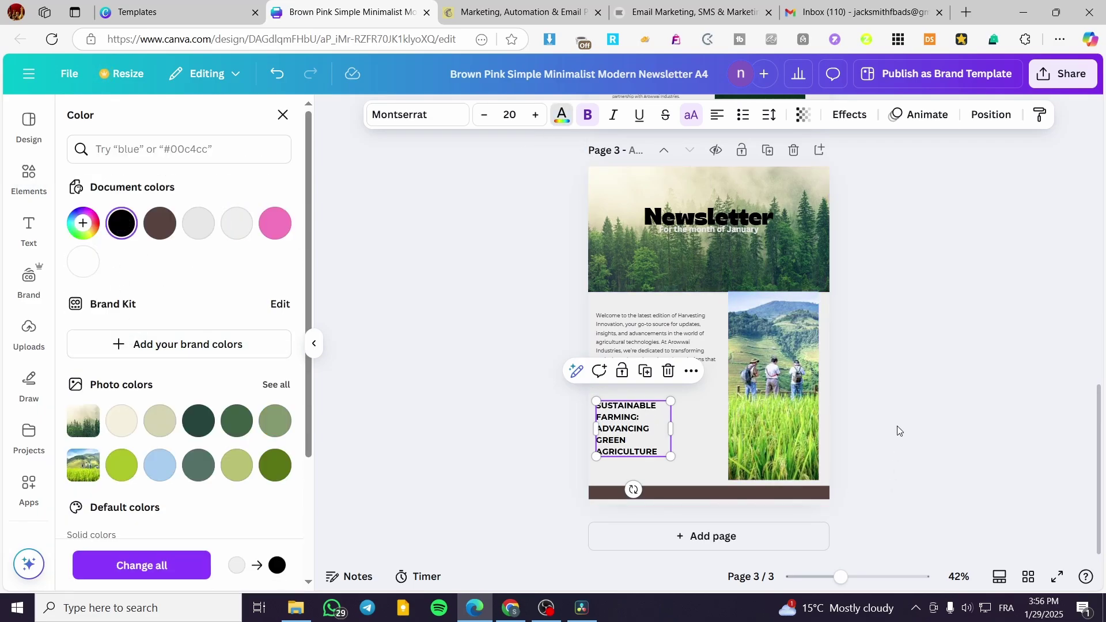
left_click(953, 384)
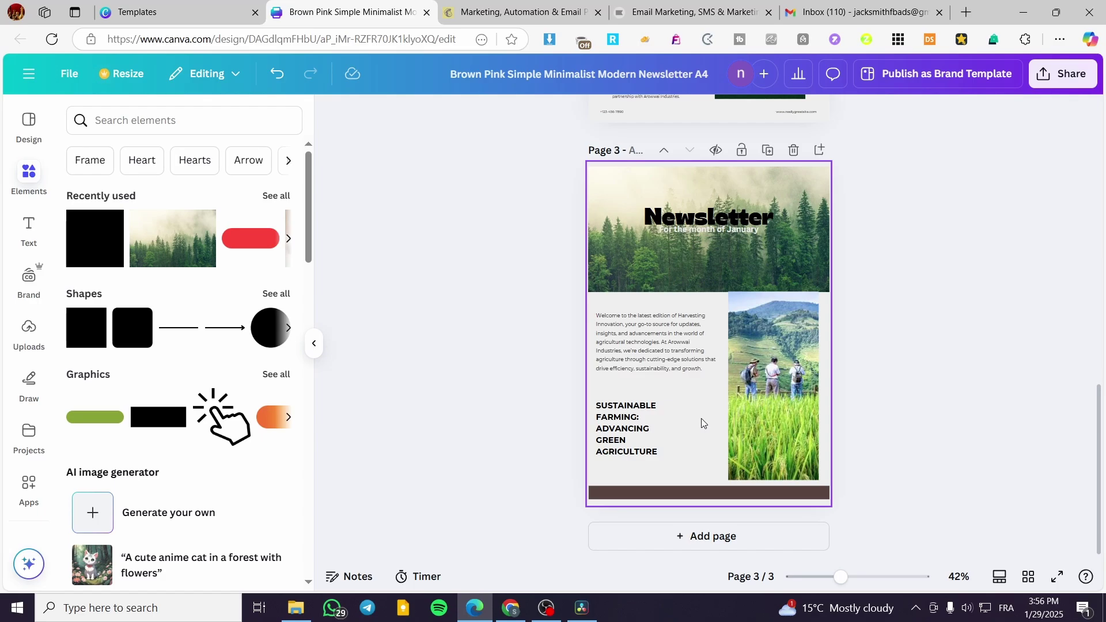
Examine page 1 of the newsletter, selecting its title, headings and body text boxes to check what can be edited
scroll(700, 418, "up", 10)
scroll(707, 385, "up", 1)
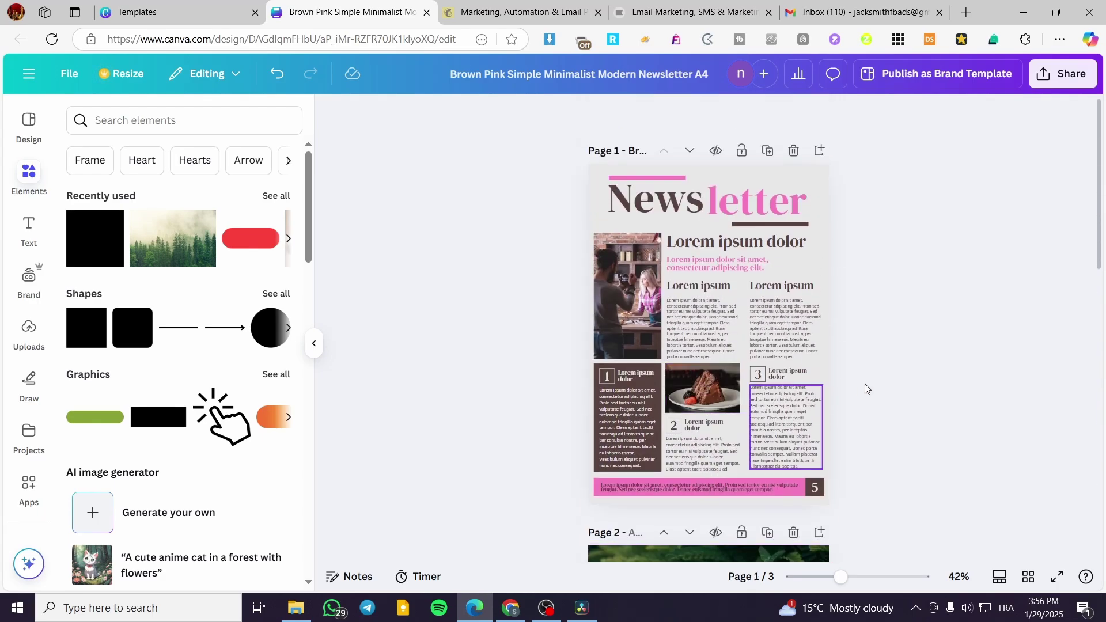
double_click(701, 305)
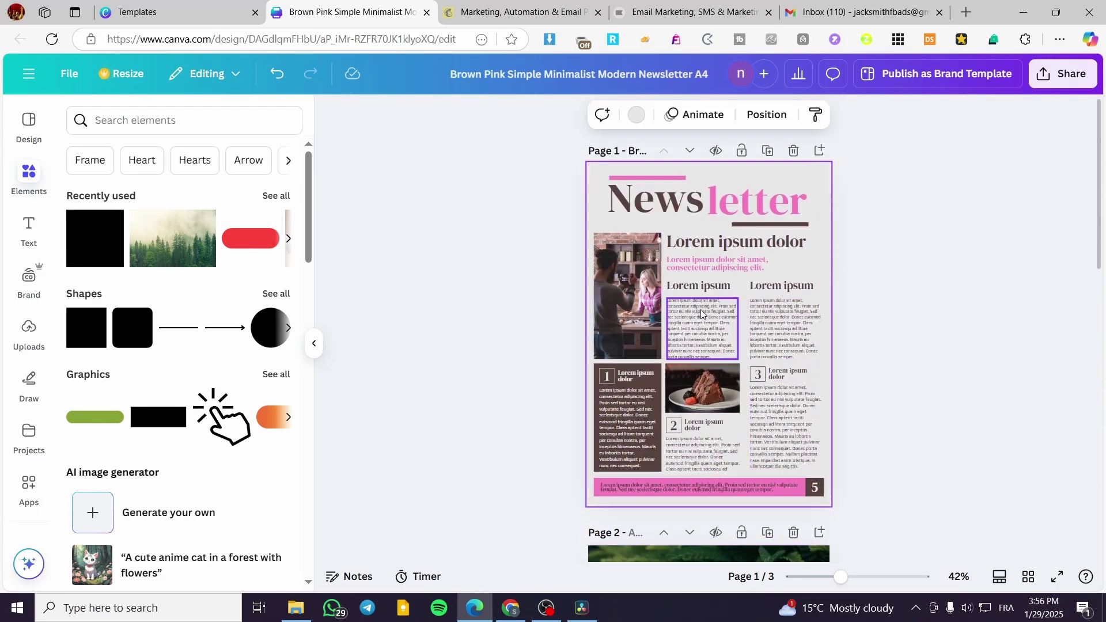
double_click(794, 323)
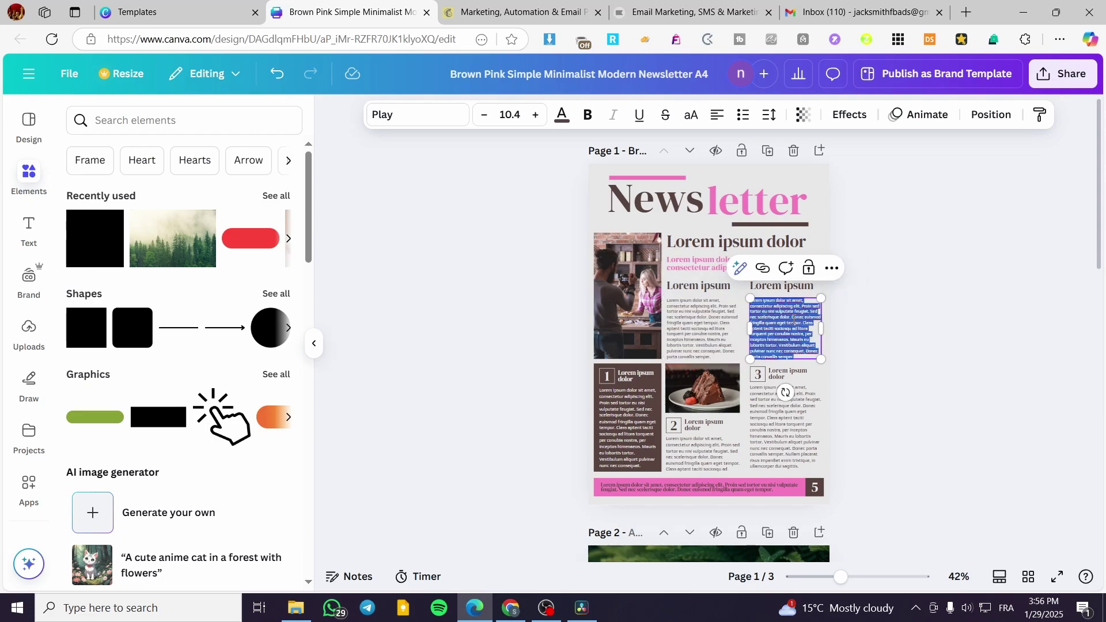
left_click(782, 286)
double_click(782, 286)
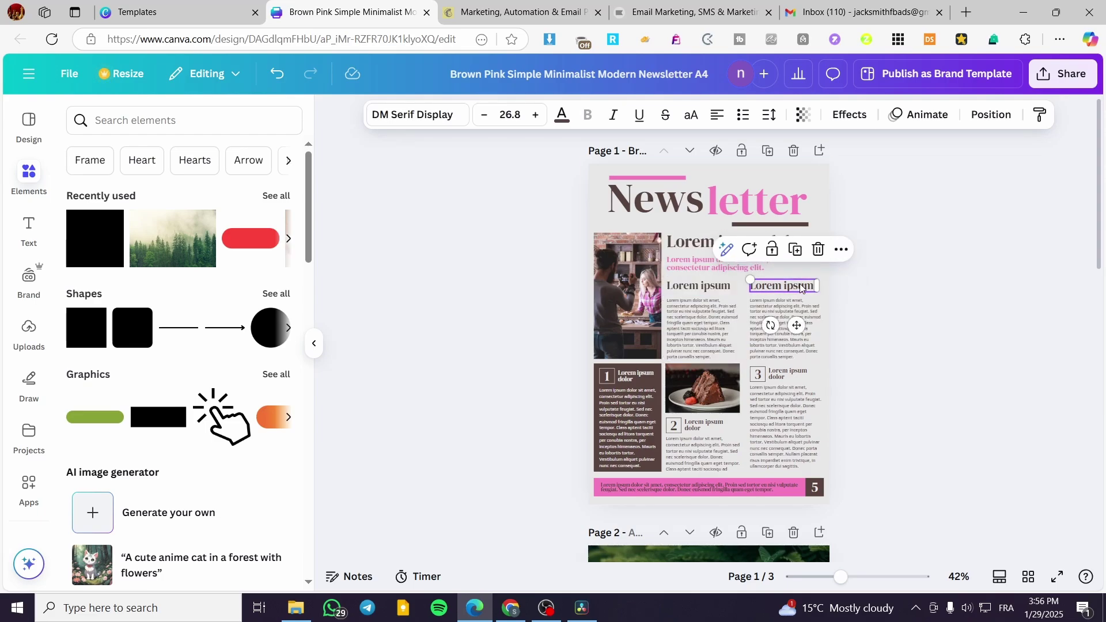
left_click(775, 223)
double_click(775, 224)
double_click(656, 199)
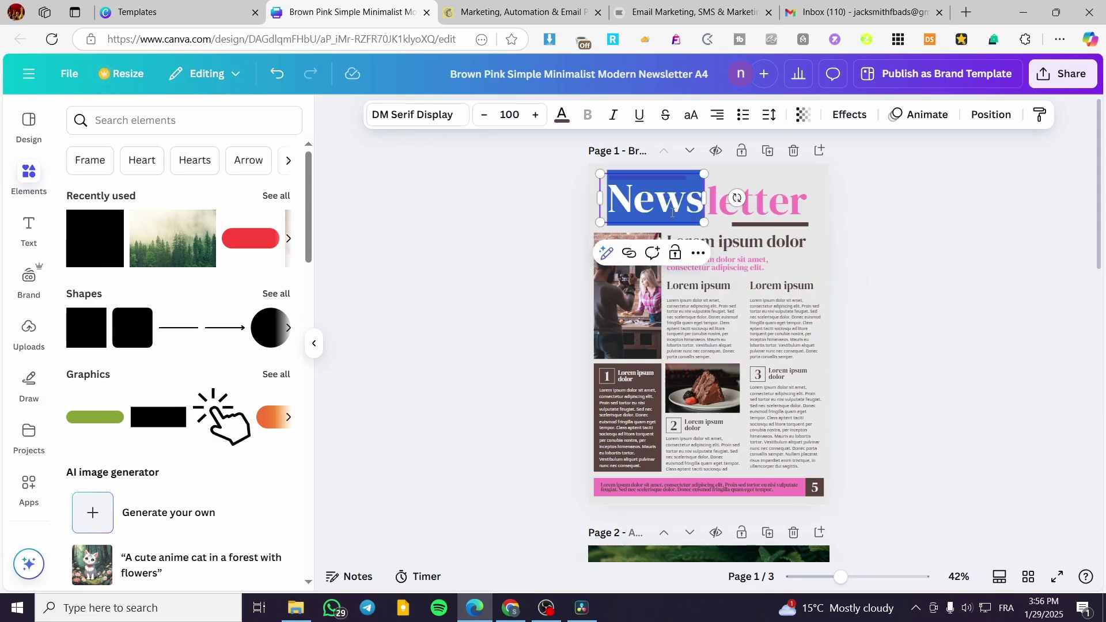
double_click(756, 270)
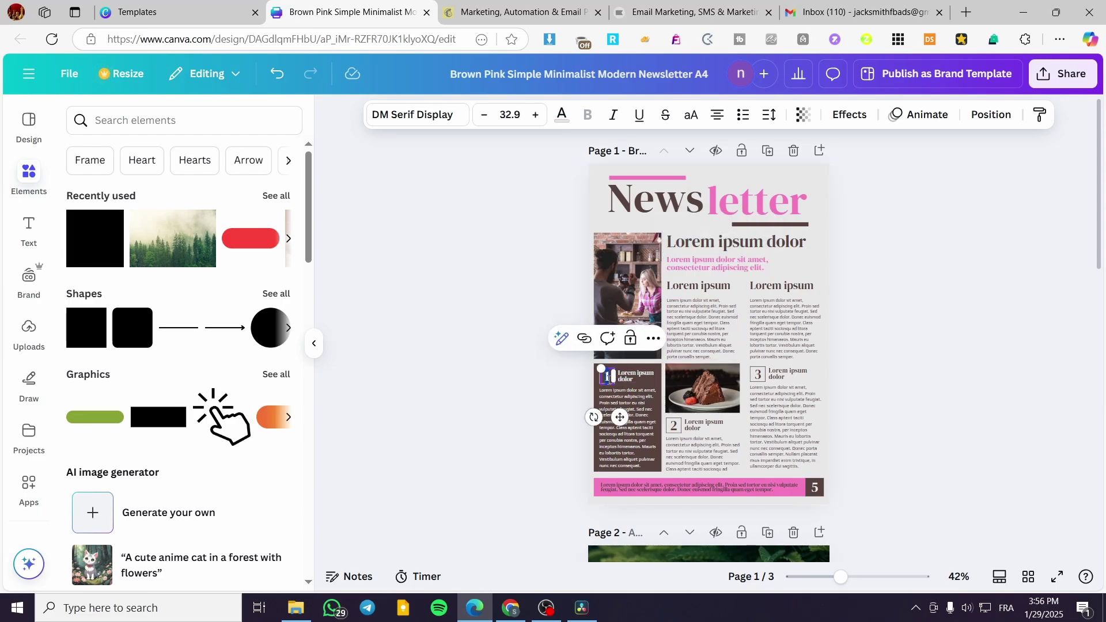
left_click(859, 393)
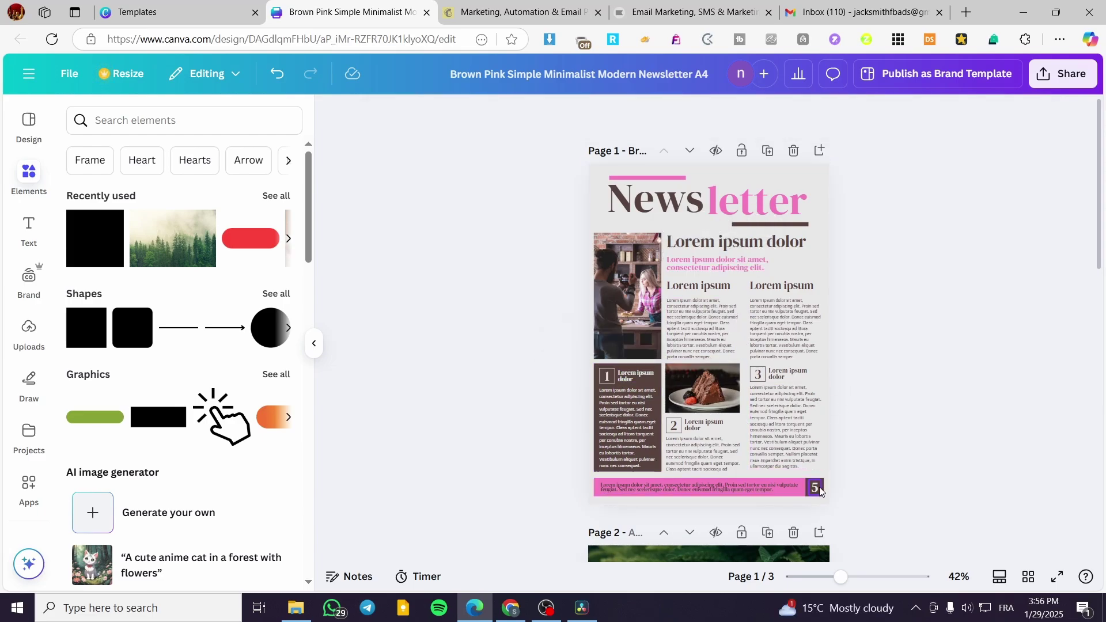
scroll(920, 405, "down", 10)
scroll(873, 370, "up", 10)
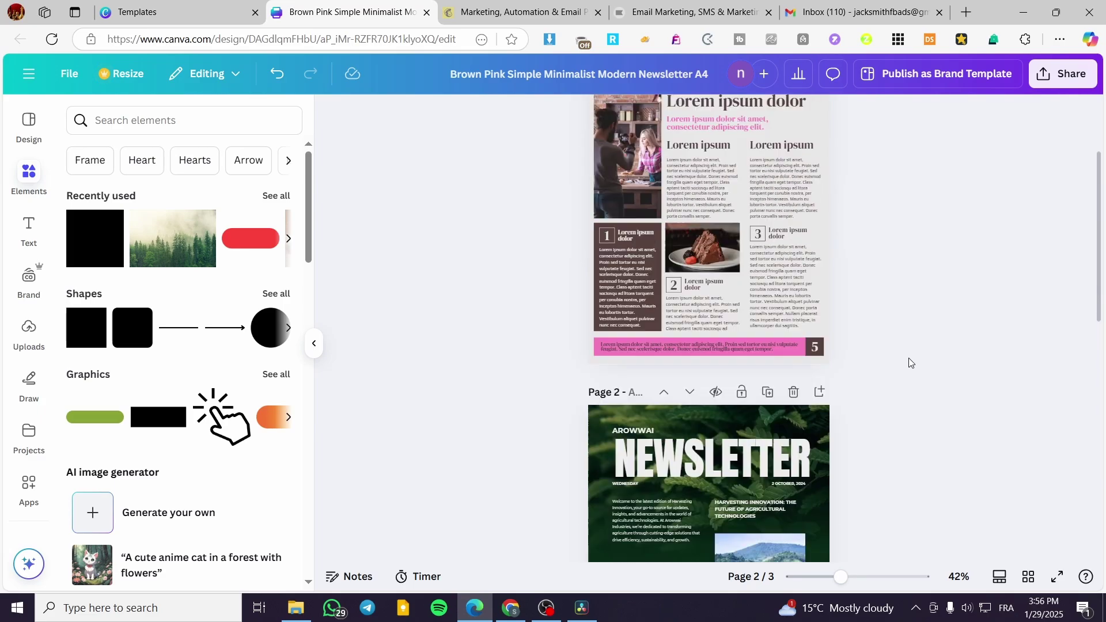
Download all pages of the newsletter as PNG files
left_click(1058, 77)
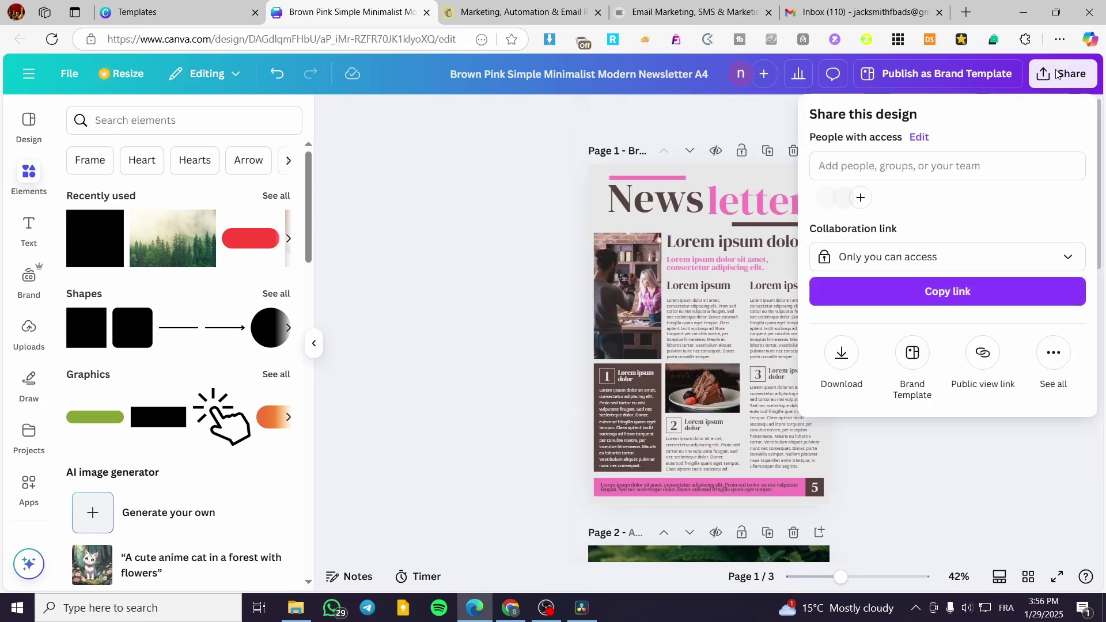
left_click(841, 354)
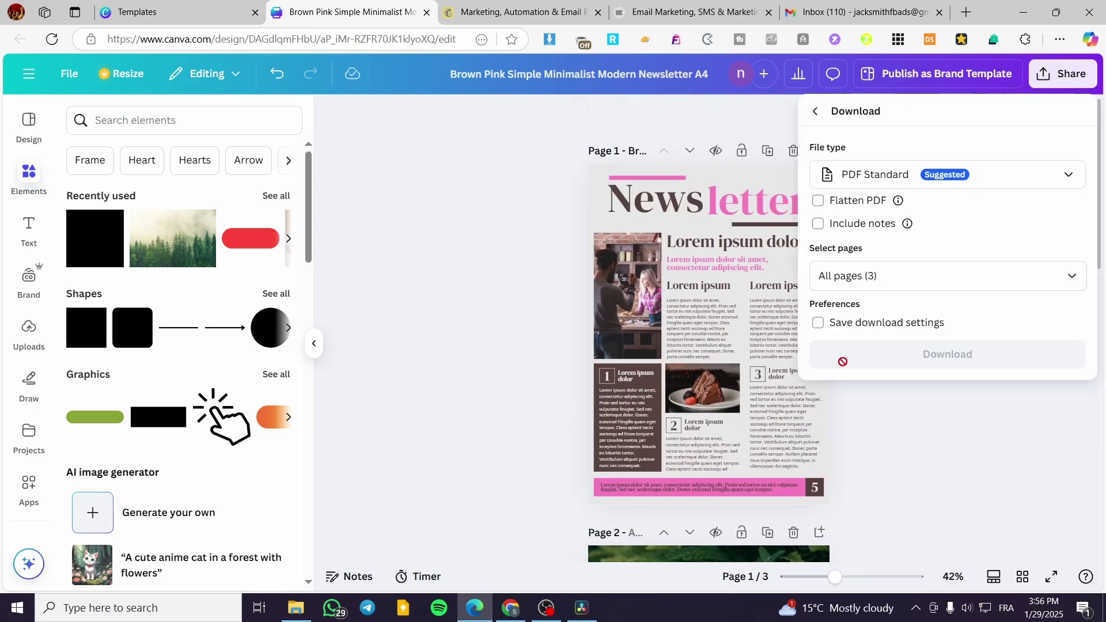
left_click(990, 176)
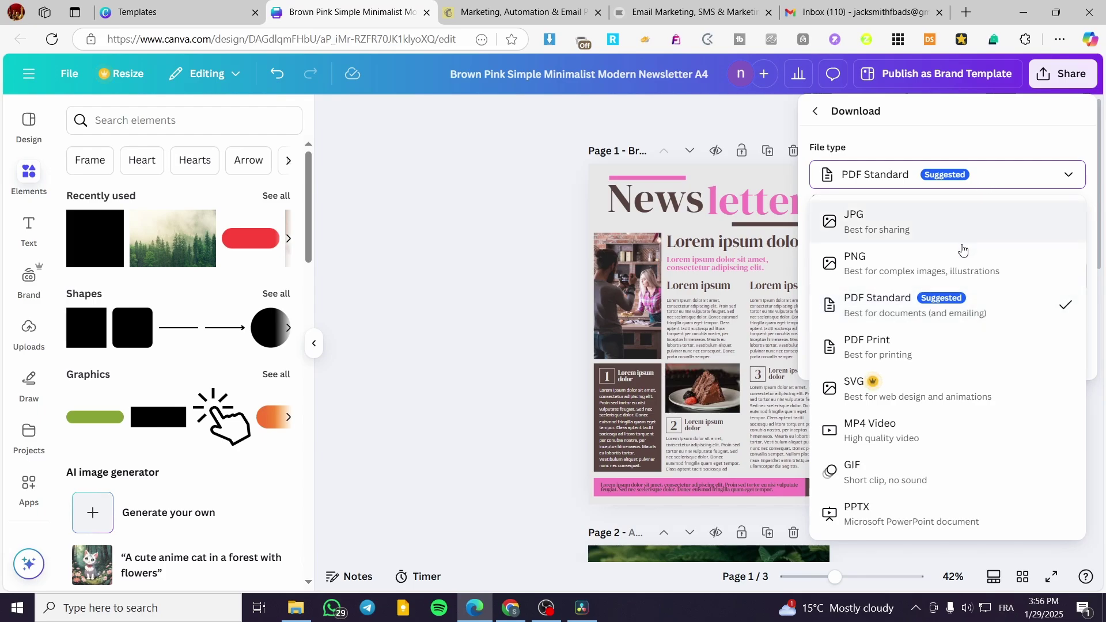
left_click(955, 265)
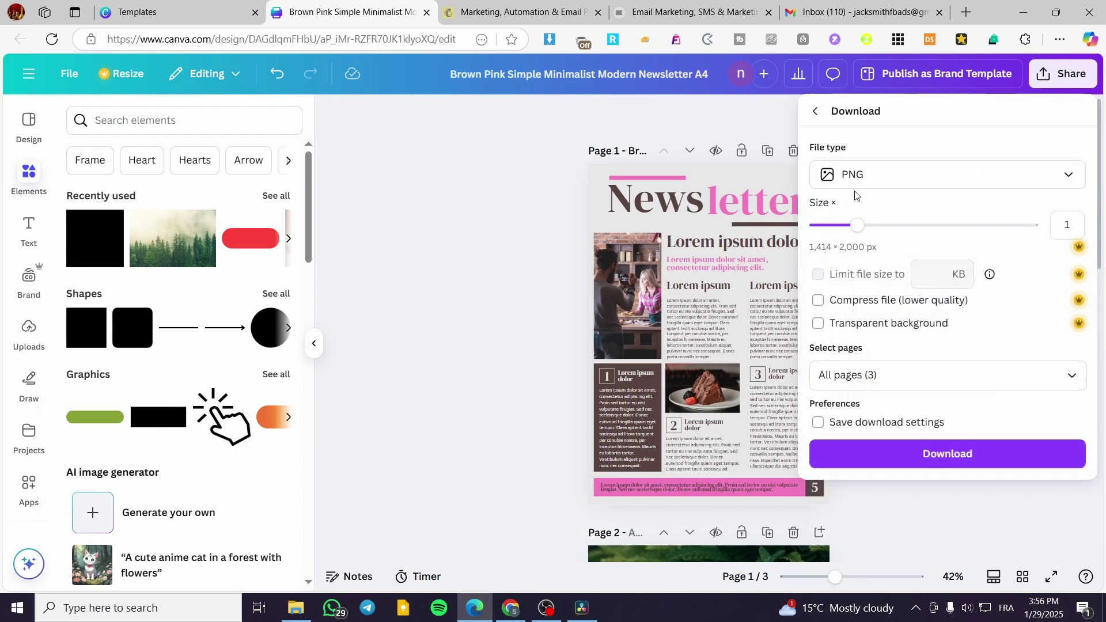
left_click(989, 460)
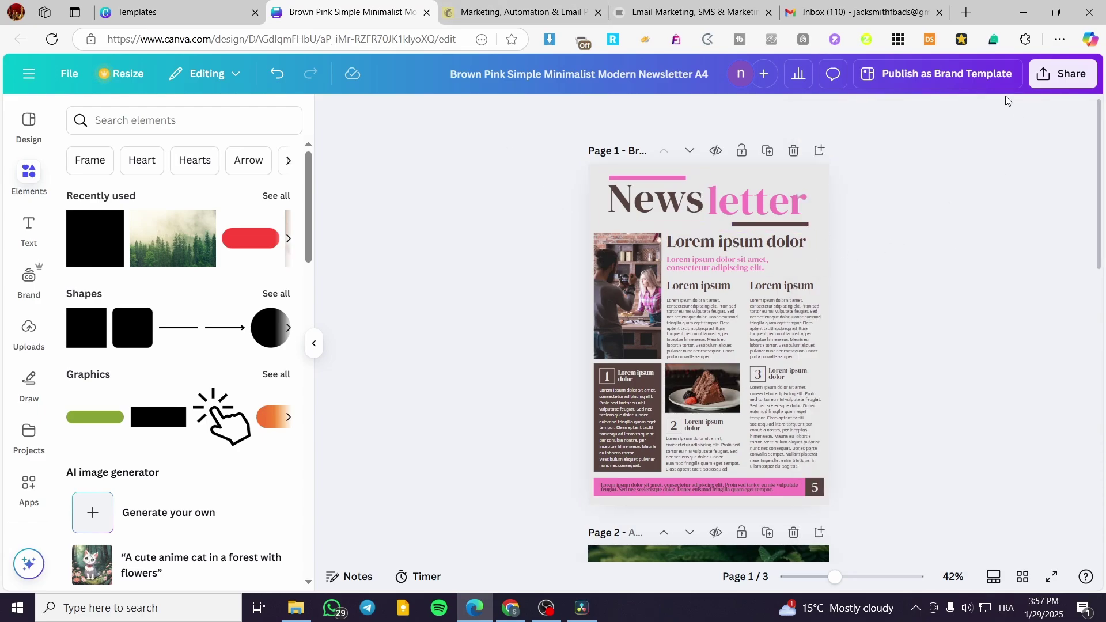
scroll(688, 375, "down", 10)
scroll(687, 374, "up", 10)
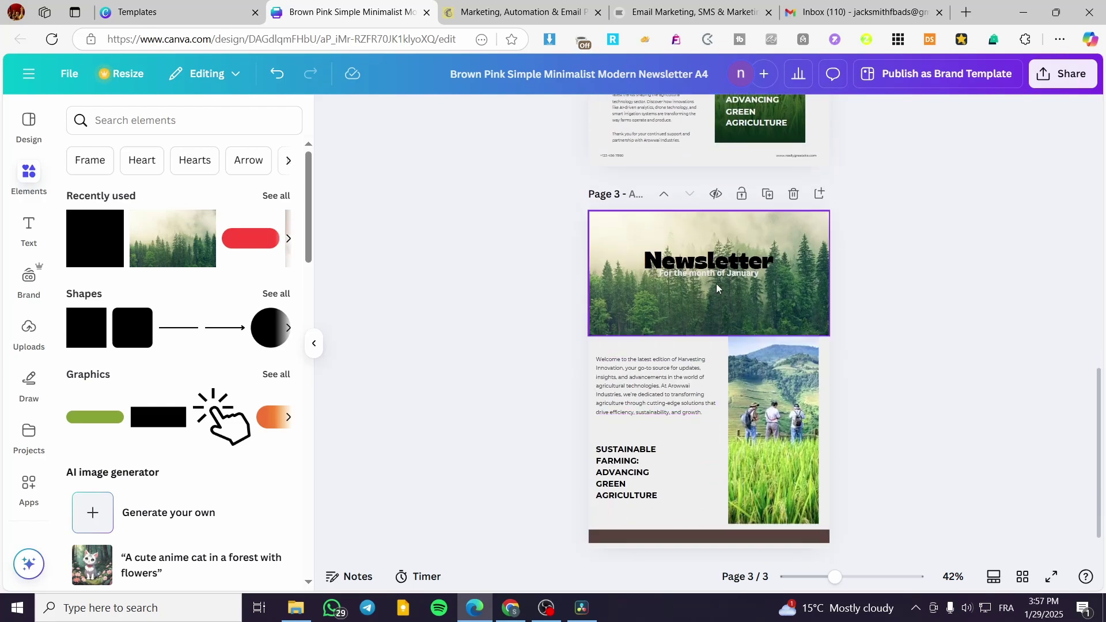
scroll(879, 274, "down", 3)
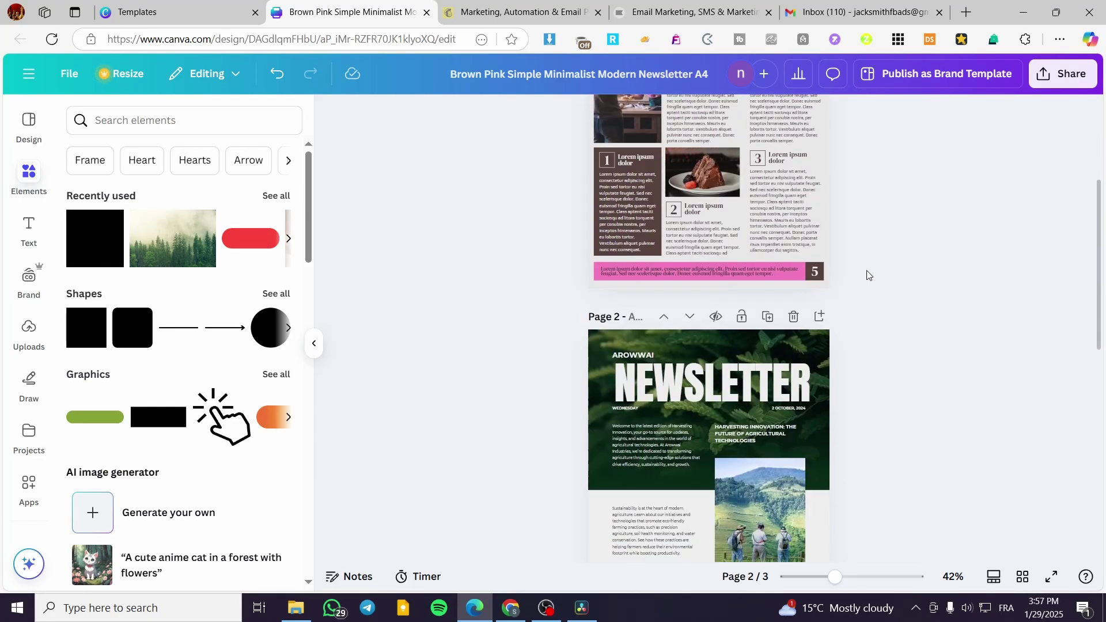
scroll(724, 374, "up", 3)
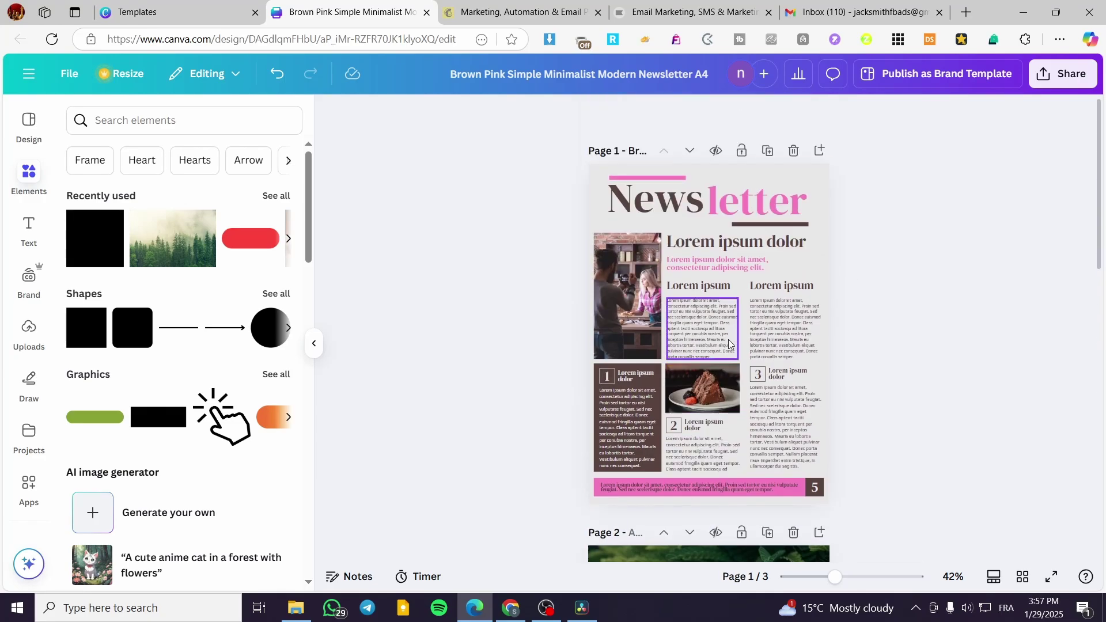
Switch to the Mailchimp website and to the Klaviyo website to view both email marketing platforms
left_click(489, 7)
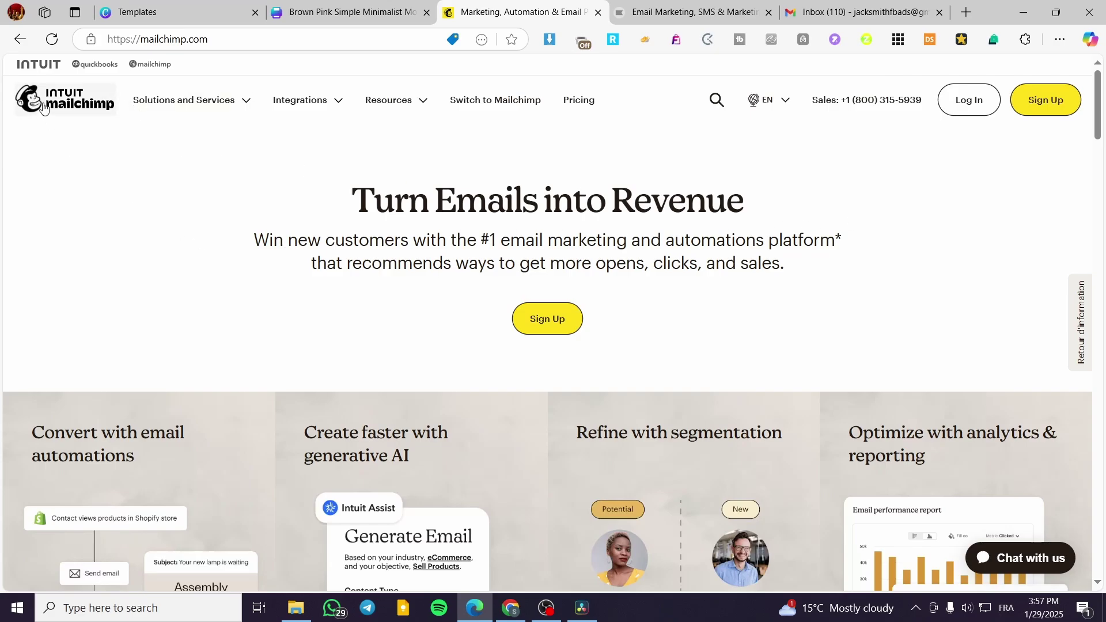
left_click(1062, 360)
left_click(688, 12)
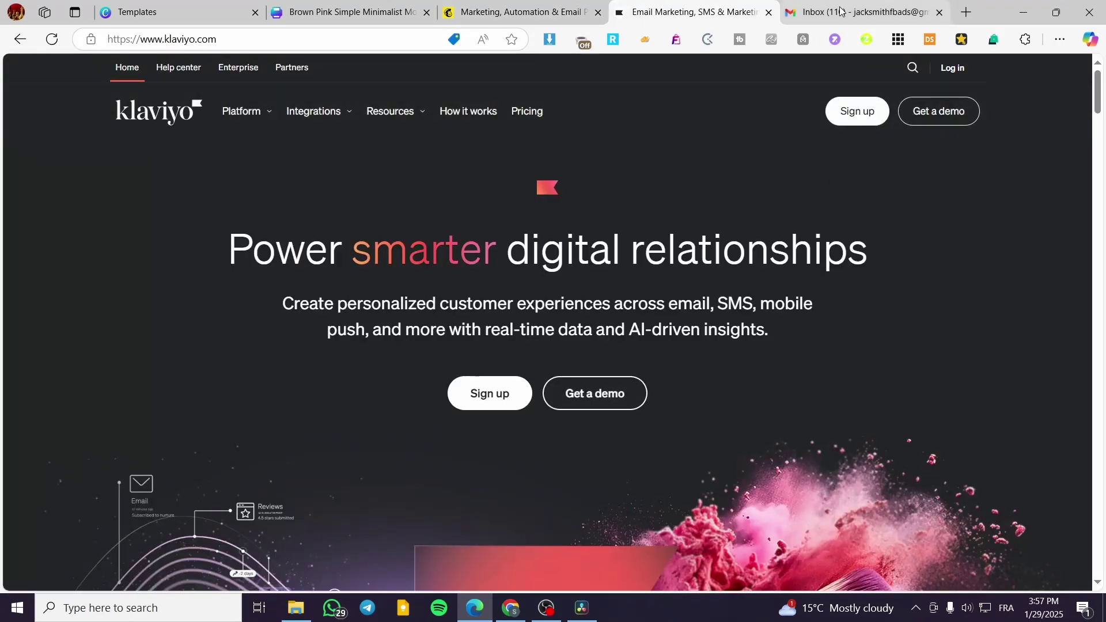
Switch to Gmail, view a blank new message, and close it without entering anything
left_click(853, 12)
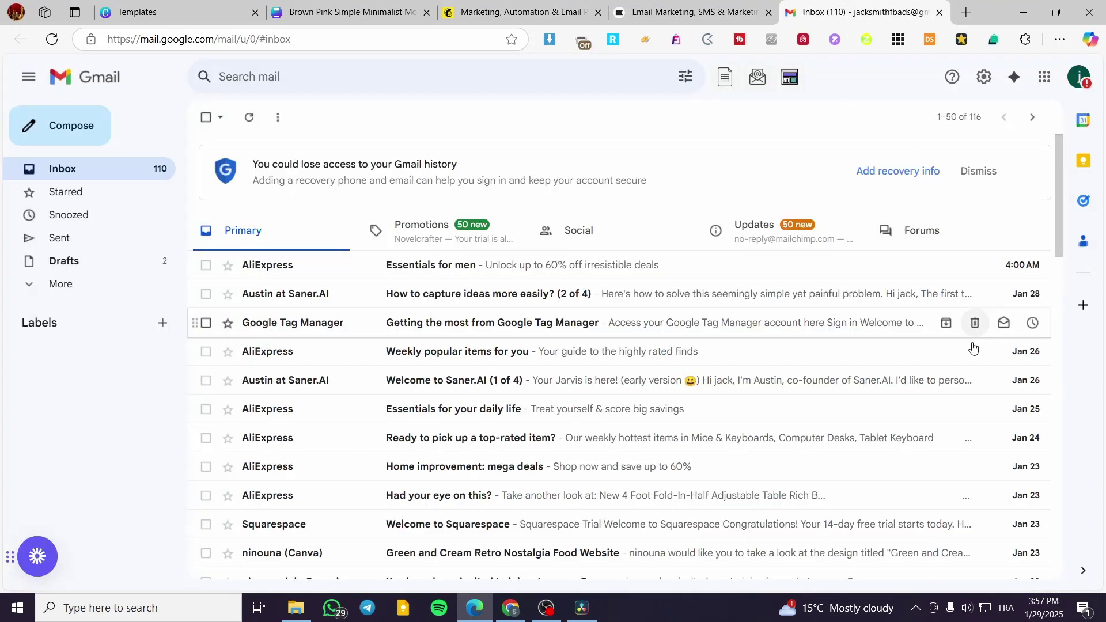
left_click(79, 131)
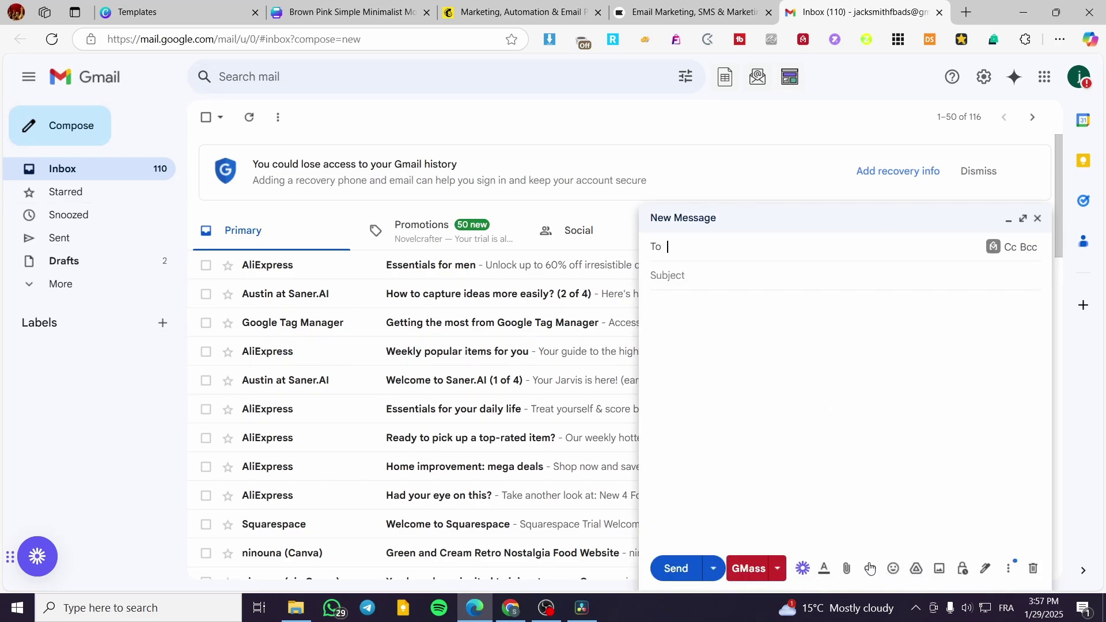
left_click(723, 313)
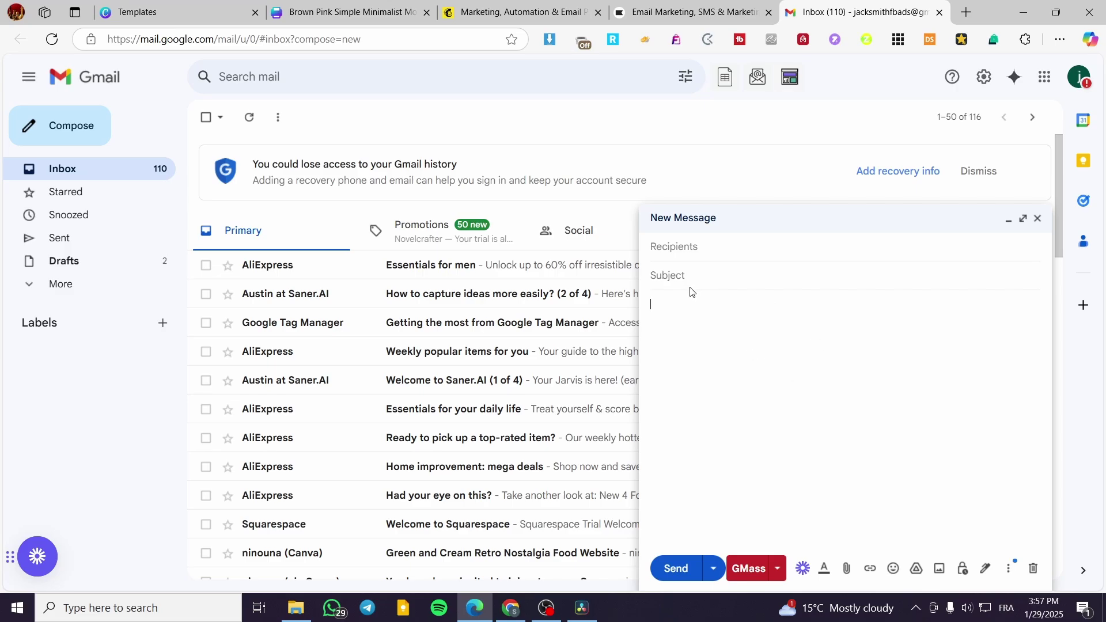
left_click(1039, 219)
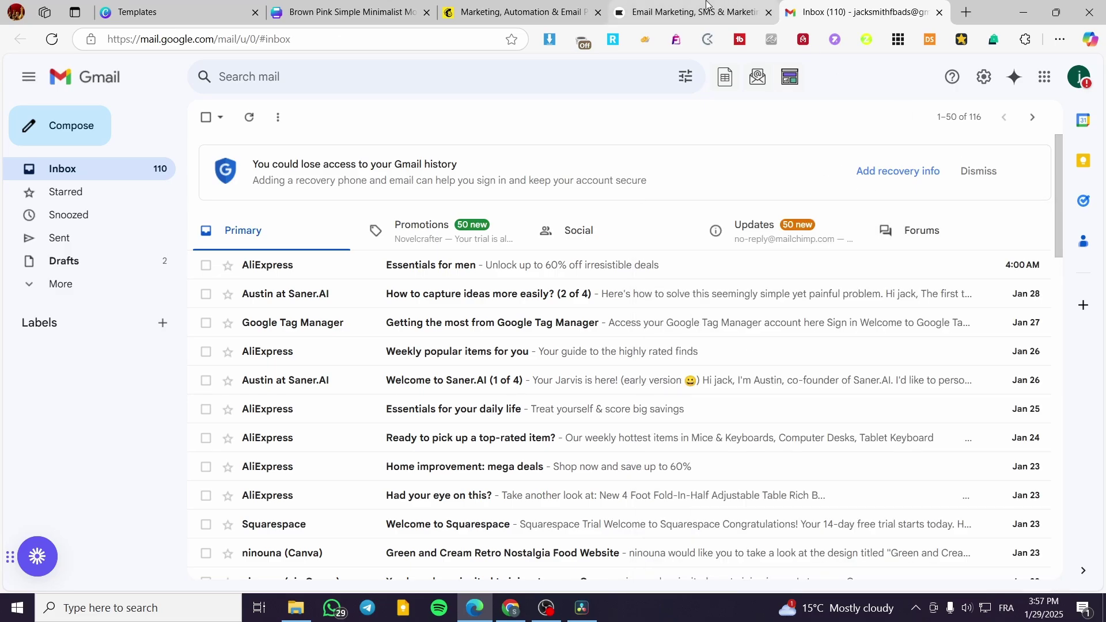
Return to Canva, go to its home page, search for "header" and browse the matching templates
left_click(342, 13)
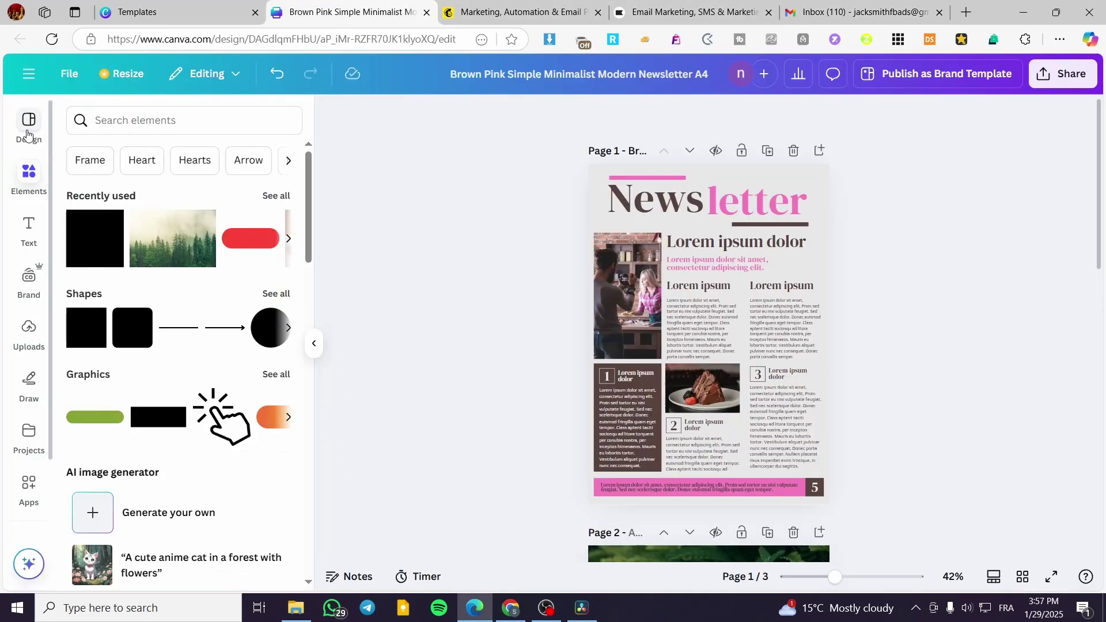
left_click(29, 74)
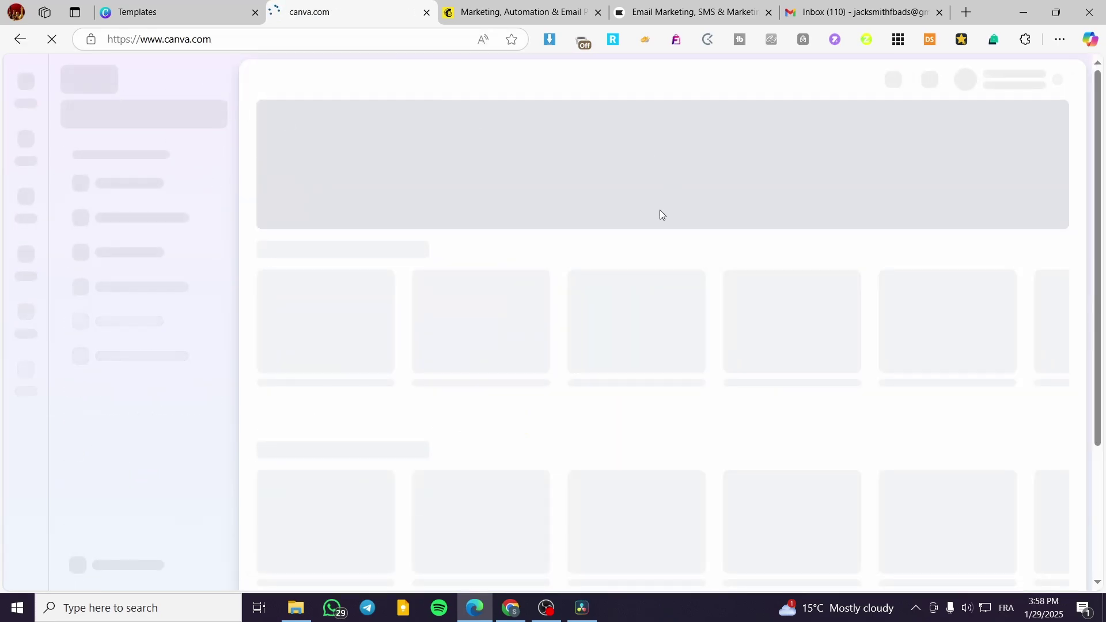
type("hea")
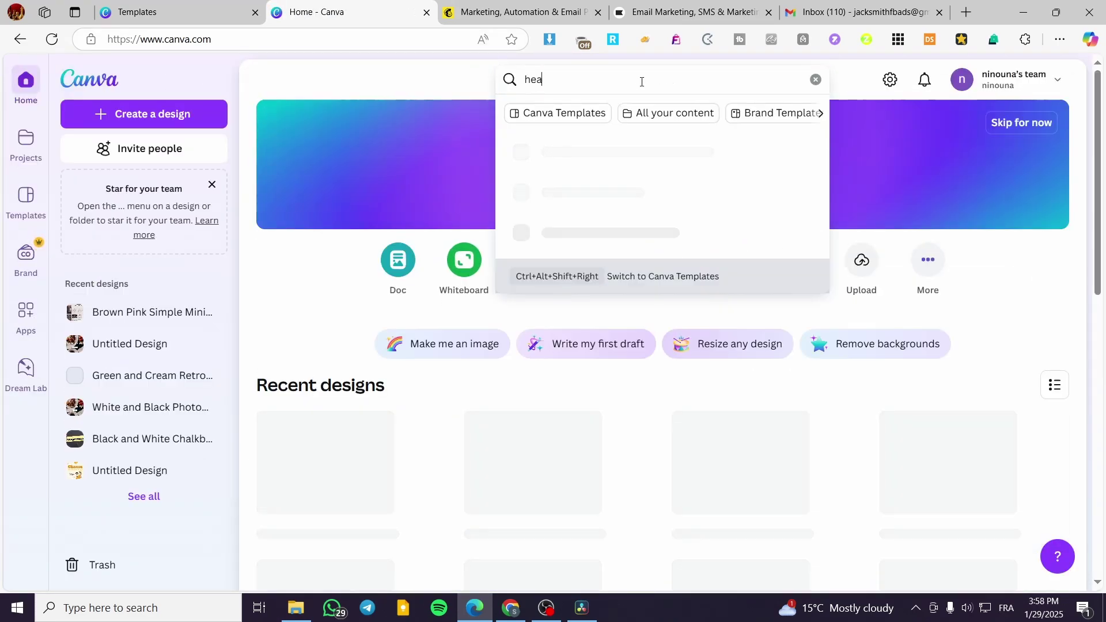
type("der")
key("Return")
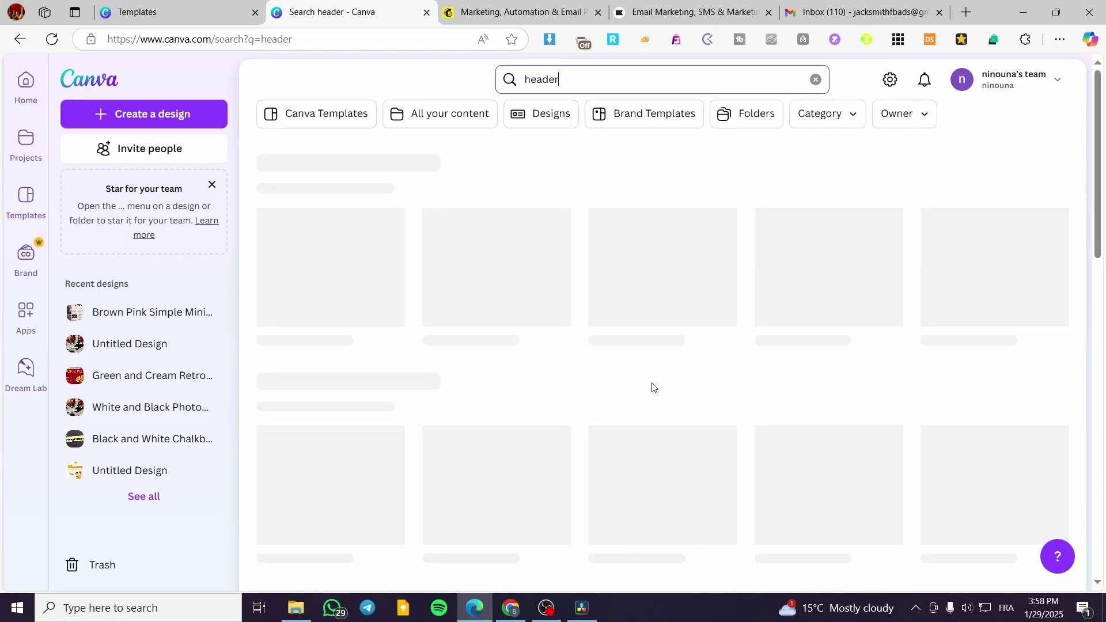
scroll(931, 344, "down", 10)
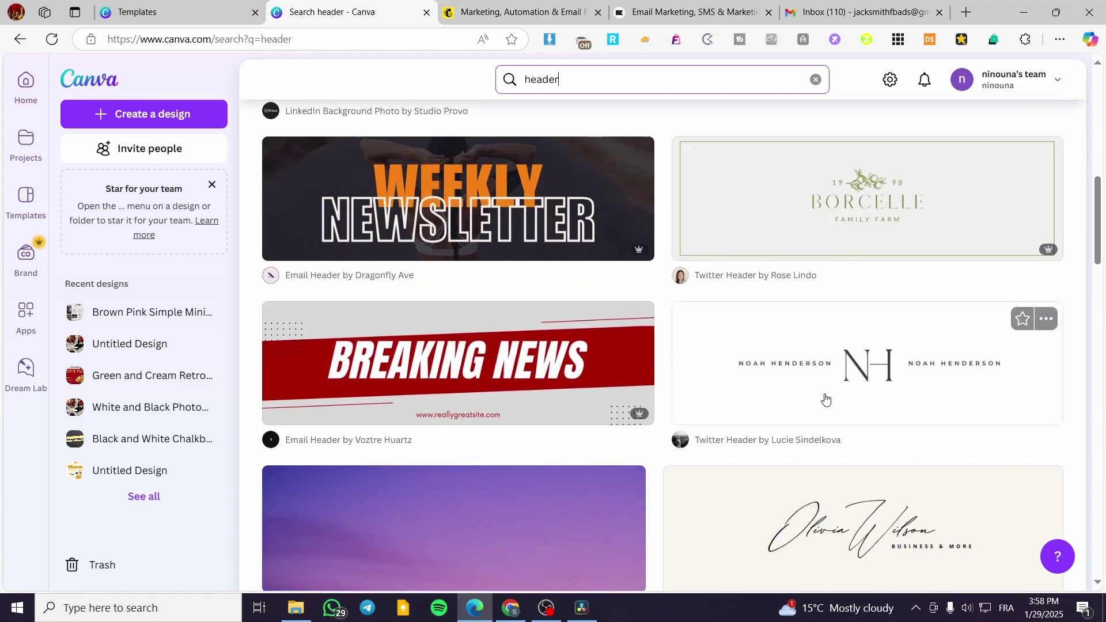
scroll(691, 288, "up", 4)
Search Canva for "footer" instead and browse the matching templates, returning to the start of the results
left_click_drag(576, 81, 465, 75)
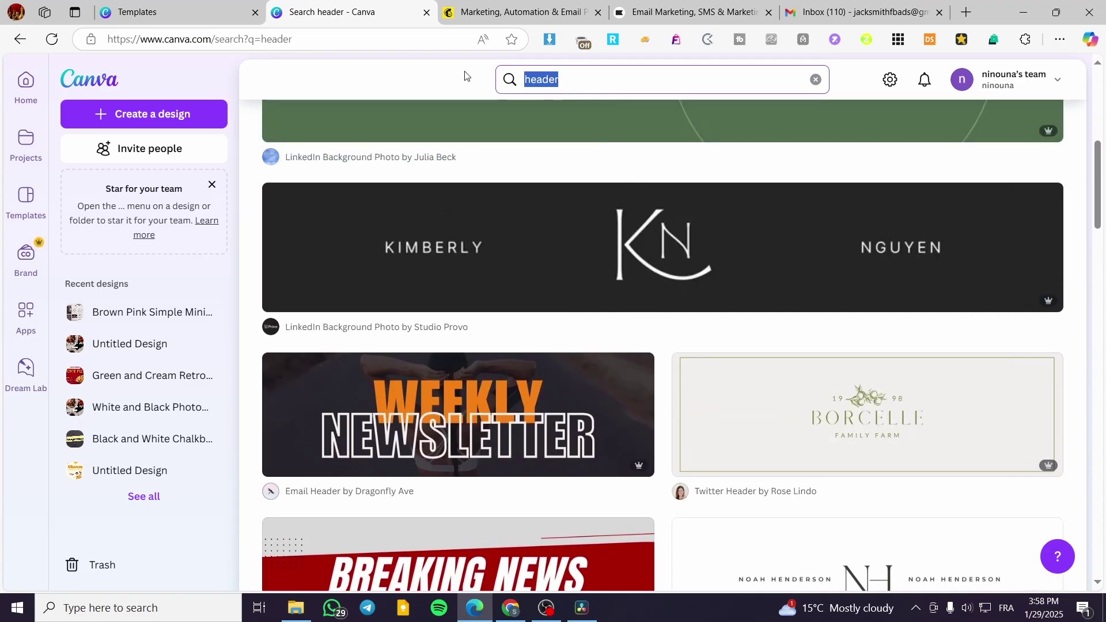
type("footer")
key("Return")
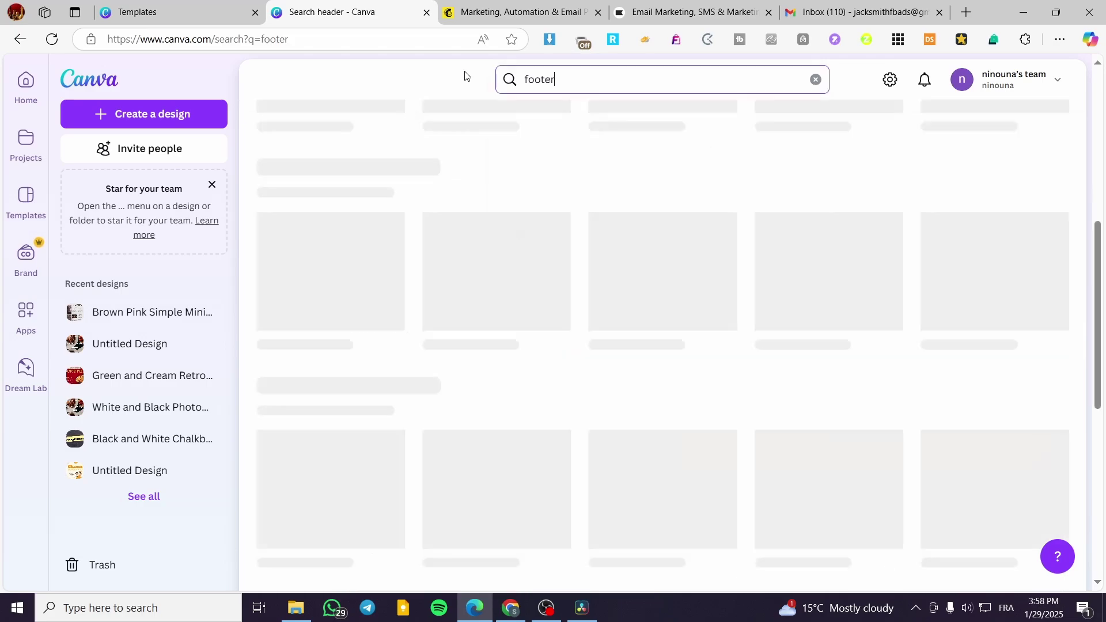
scroll(742, 383, "down", 5)
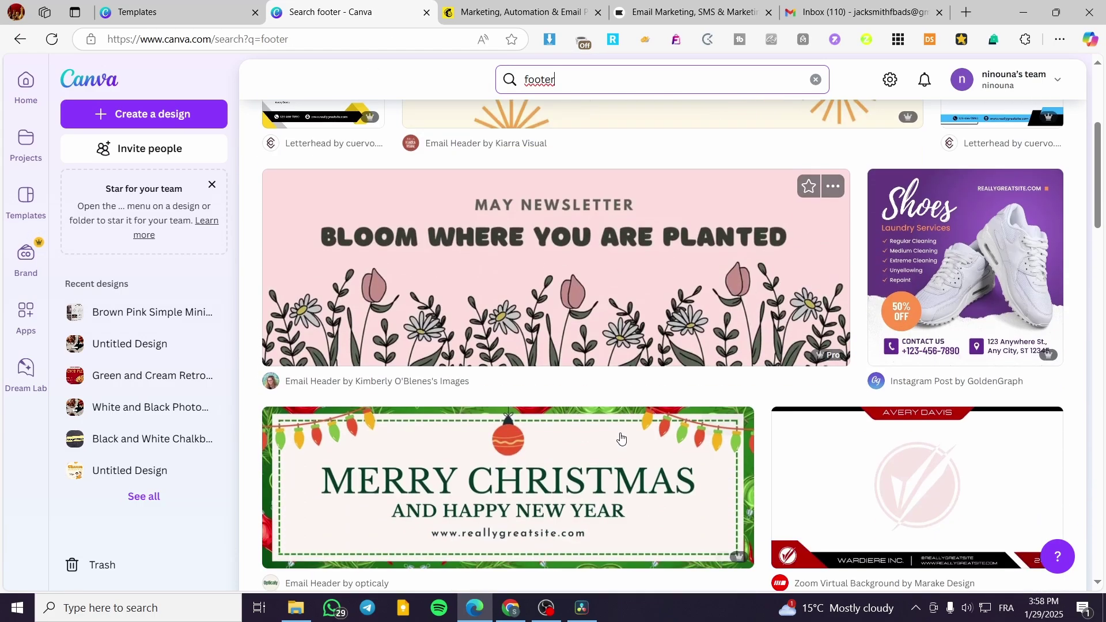
scroll(741, 383, "down", 6)
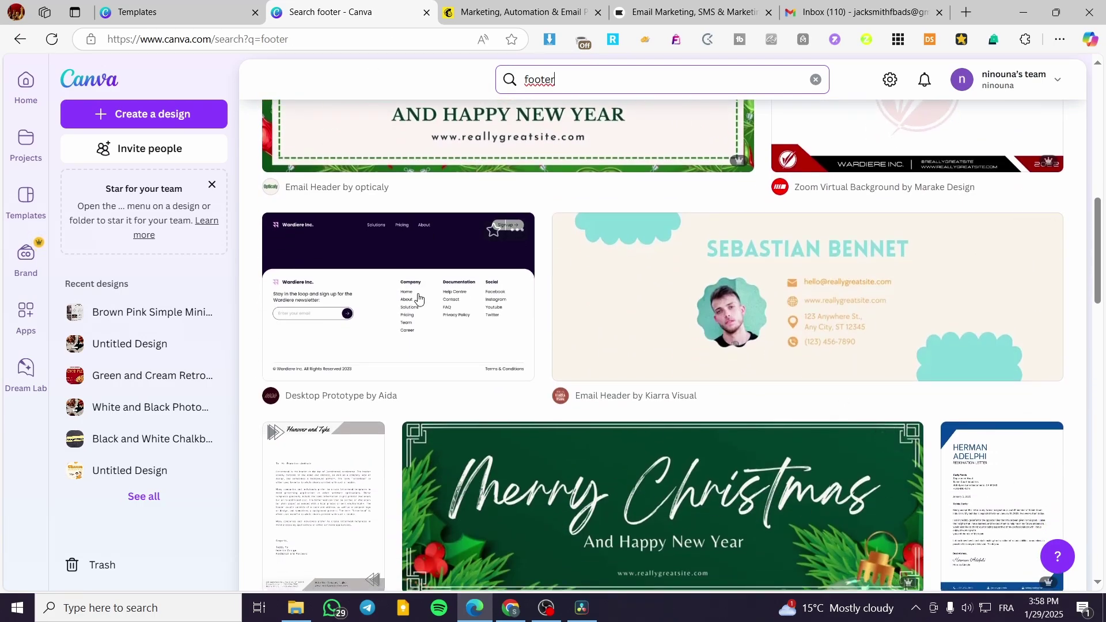
scroll(463, 469, "up", 9)
scroll(463, 470, "up", 1)
scroll(573, 422, "down", 11)
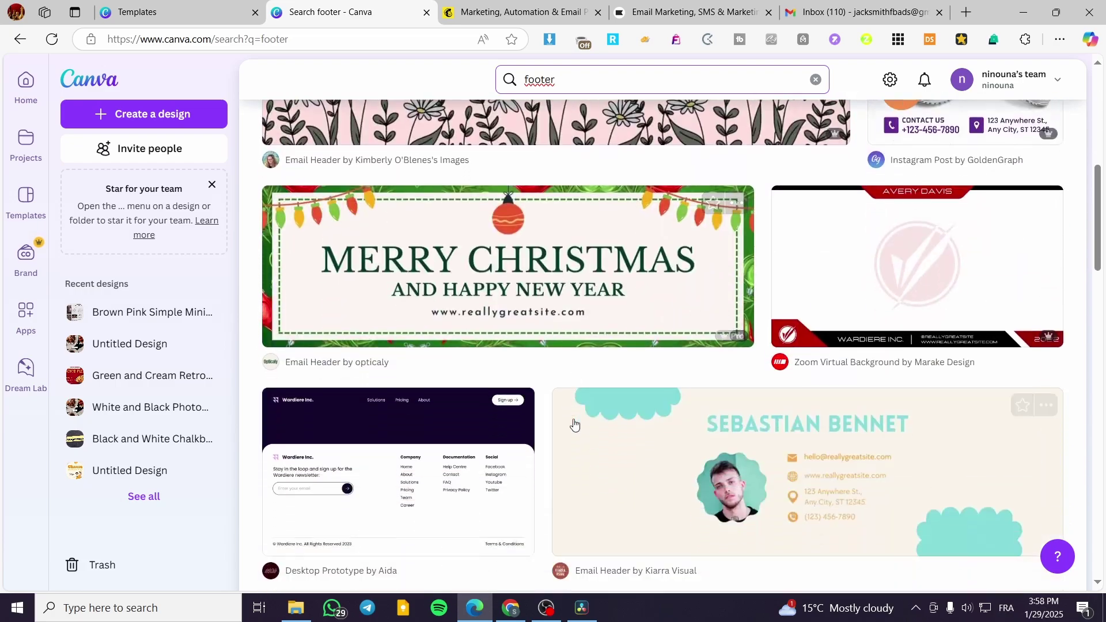
left_click(1097, 259)
left_click_drag(1097, 259, 1097, 115)
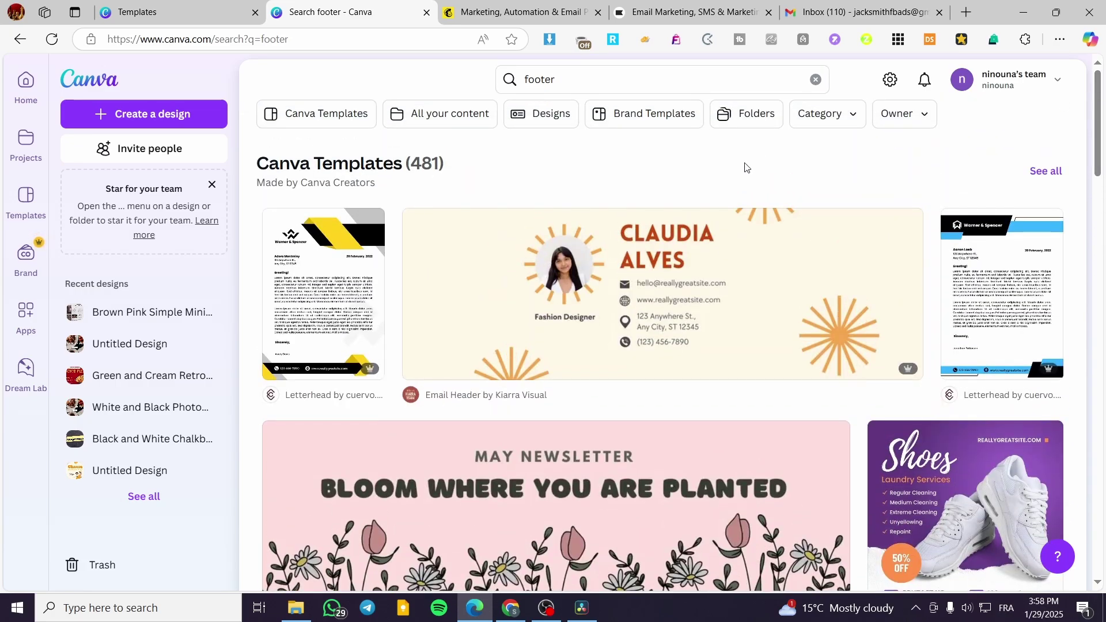